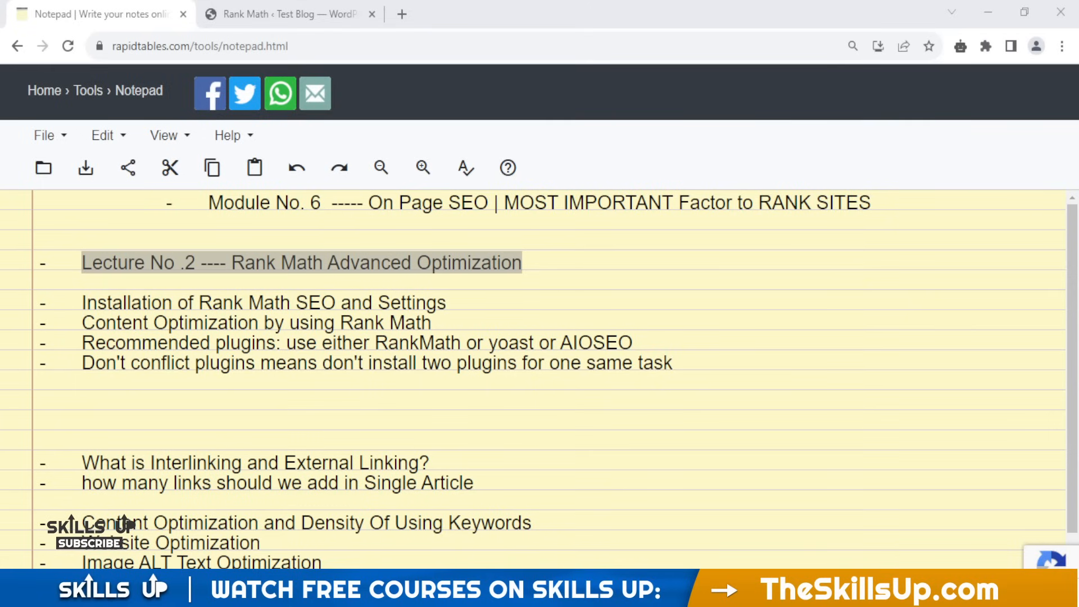
Step: Switch to the Rank Math SEO dashboard and review the available modules from 404 Monitor down to WooCommerce
{"action": "left_click", "coordinate": [216, 3]}
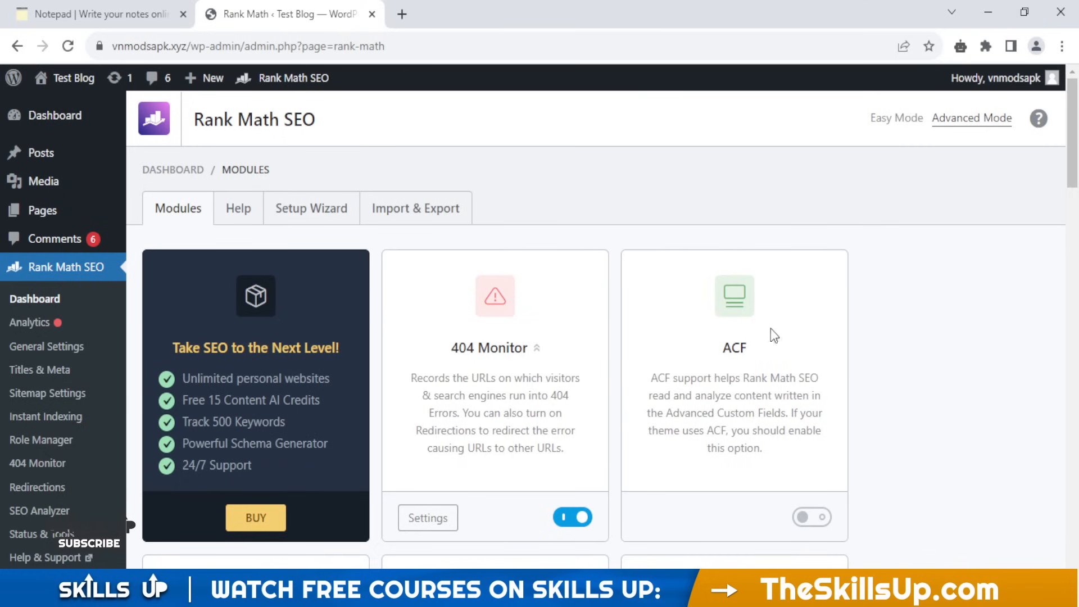
{"action": "scroll", "coordinate": [909, 312], "scroll_direction": "down", "scroll_amount": 3}
{"action": "scroll", "coordinate": [909, 312], "scroll_direction": "up", "scroll_amount": 1}
{"action": "scroll", "coordinate": [909, 312], "scroll_direction": "down", "scroll_amount": 1}
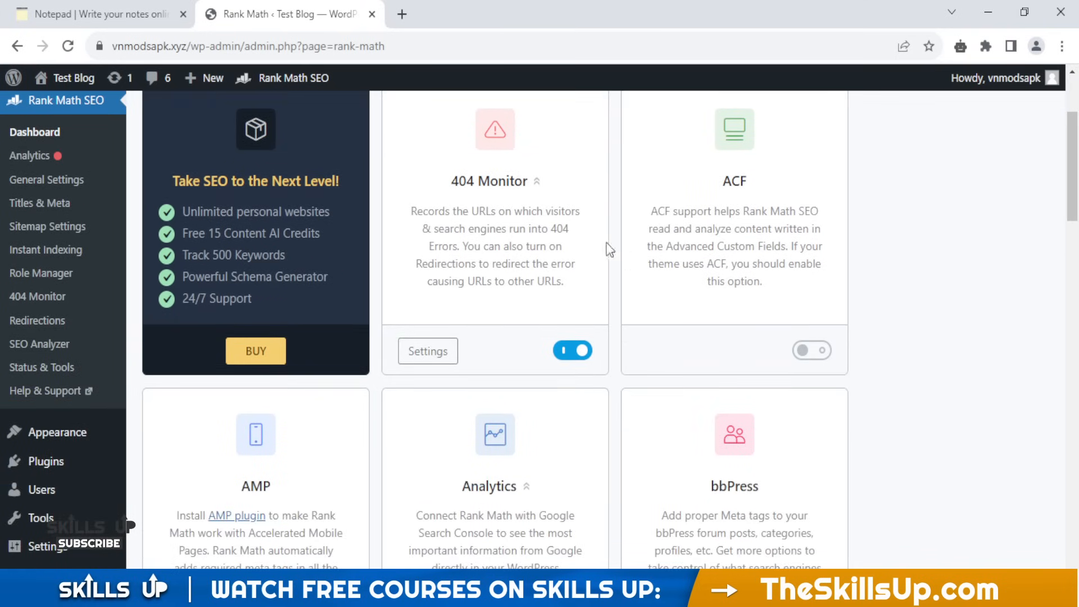
{"action": "scroll", "coordinate": [624, 222], "scroll_direction": "down", "scroll_amount": 2}
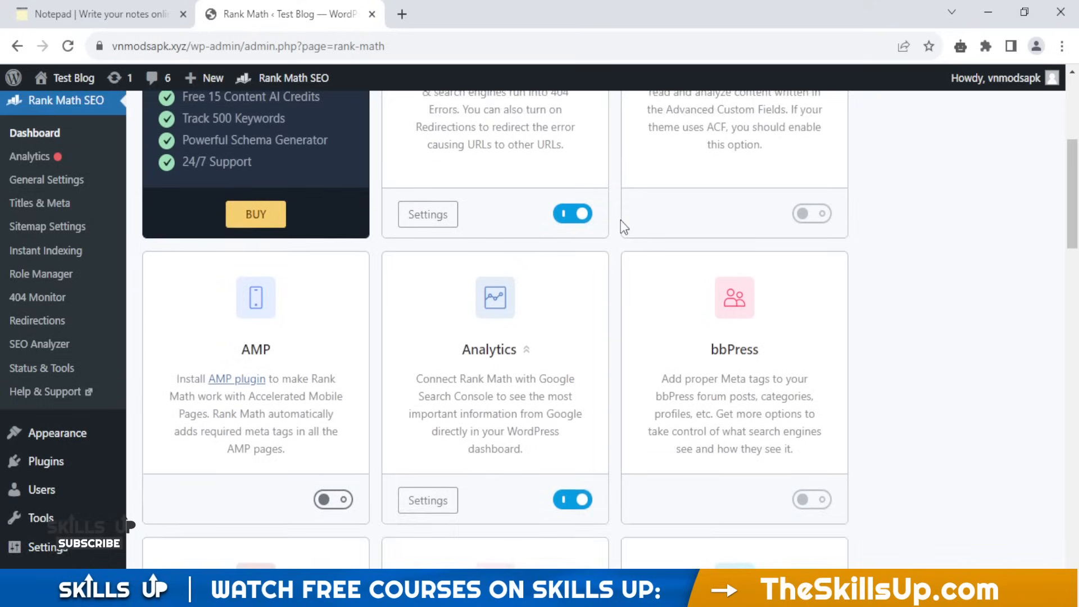
{"action": "scroll", "coordinate": [618, 219], "scroll_direction": "up", "scroll_amount": 2}
{"action": "scroll", "coordinate": [622, 223], "scroll_direction": "down", "scroll_amount": 2}
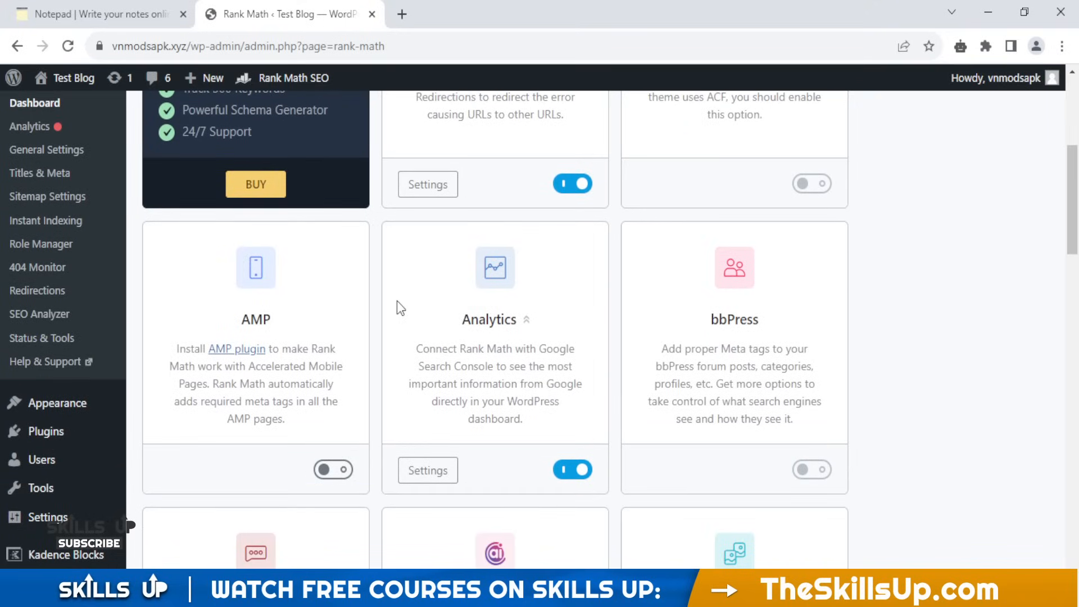
{"action": "scroll", "coordinate": [478, 285], "scroll_direction": "down", "scroll_amount": 1}
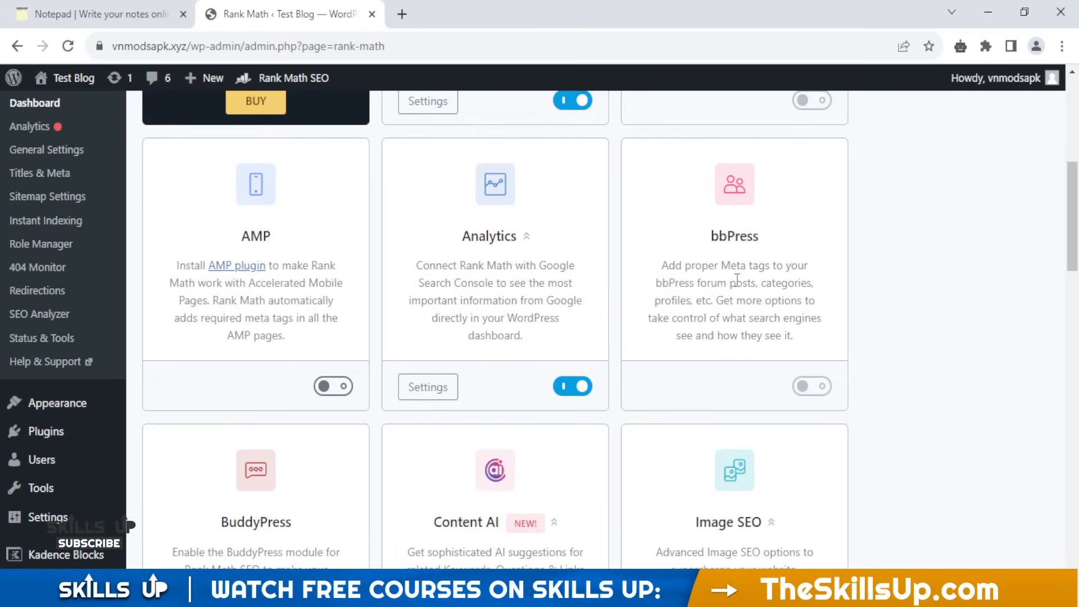
{"action": "scroll", "coordinate": [759, 279], "scroll_direction": "down", "scroll_amount": 1}
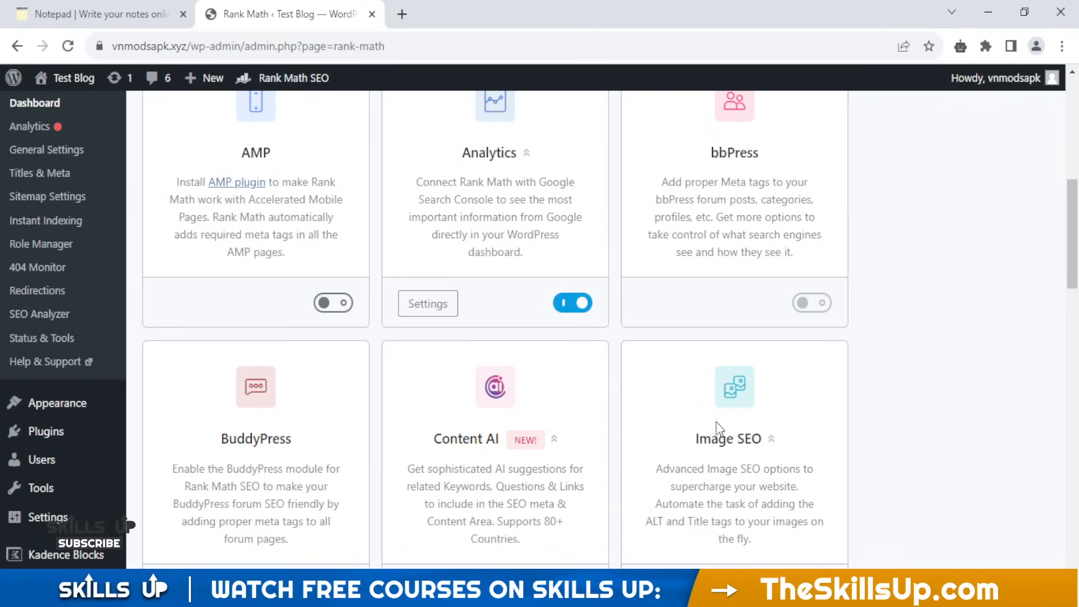
{"action": "scroll", "coordinate": [854, 387], "scroll_direction": "down", "scroll_amount": 1}
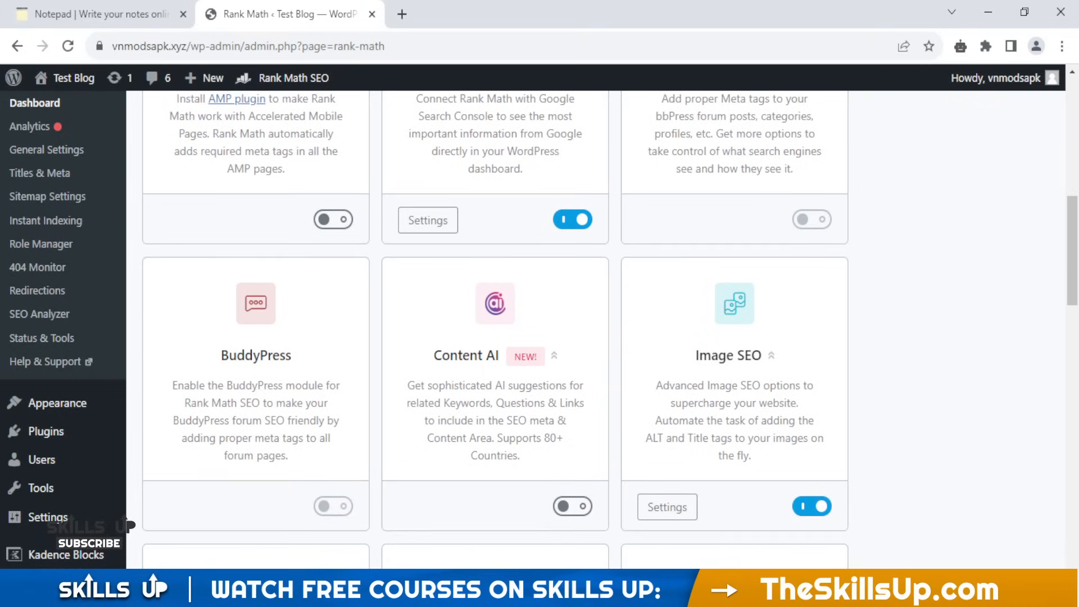
{"action": "scroll", "coordinate": [736, 468], "scroll_direction": "down", "scroll_amount": 2}
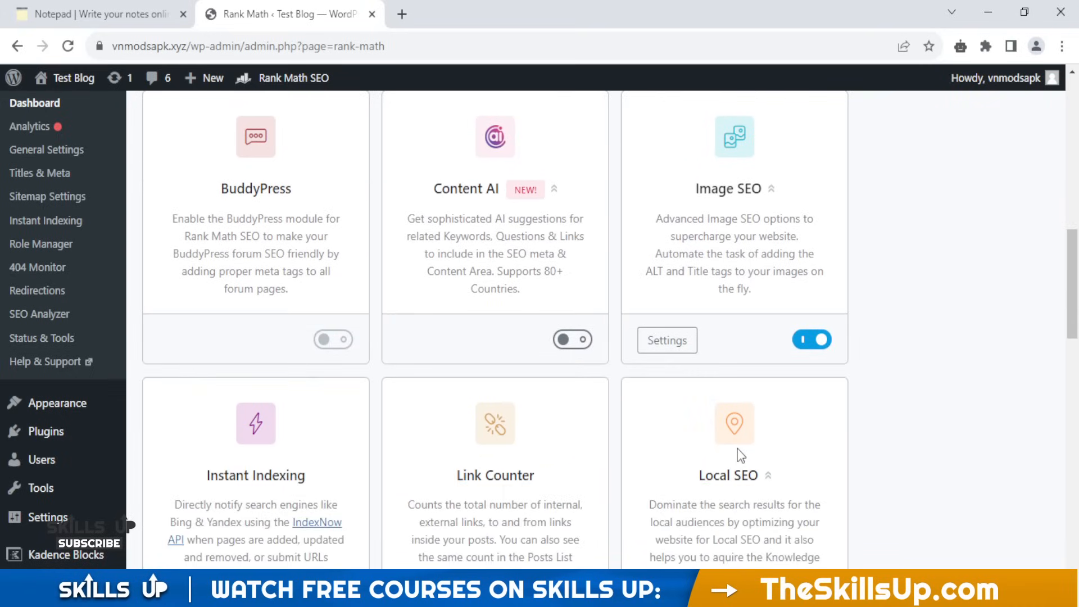
{"action": "scroll", "coordinate": [762, 255], "scroll_direction": "down", "scroll_amount": 2}
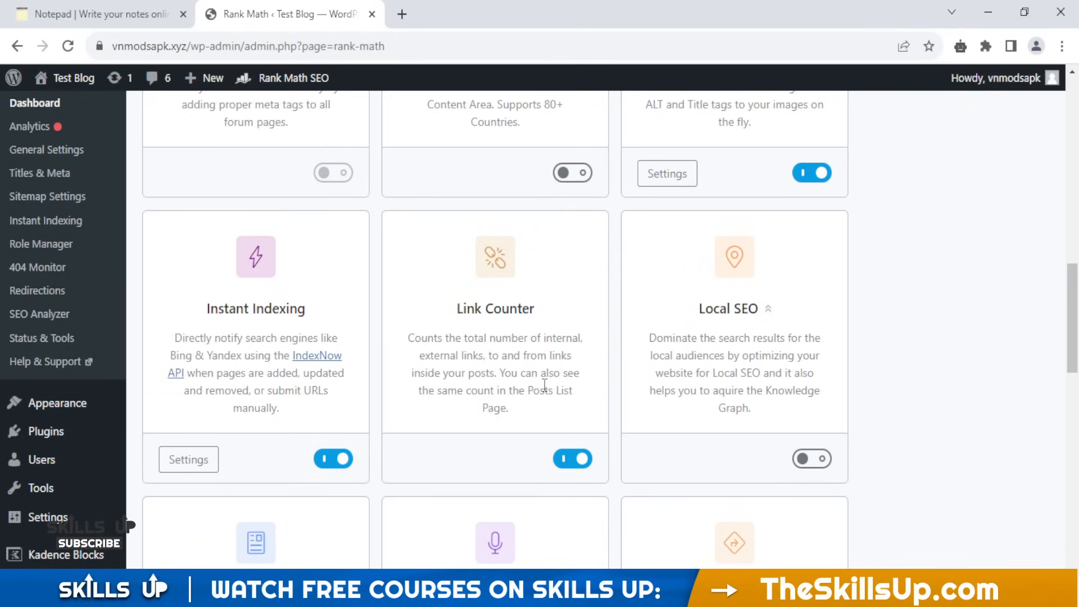
{"action": "scroll", "coordinate": [930, 306], "scroll_direction": "down", "scroll_amount": 5}
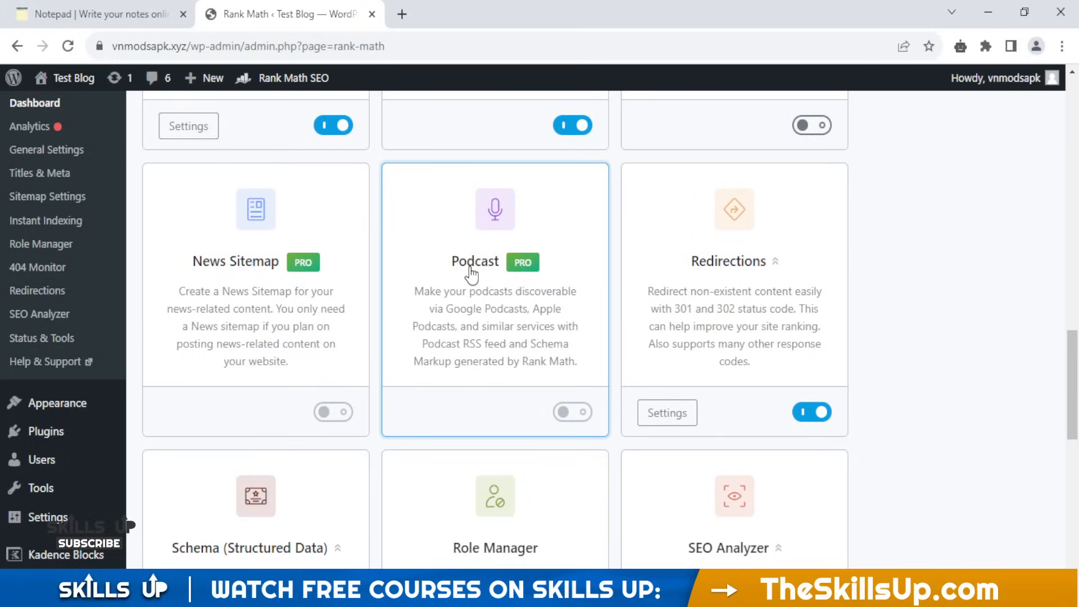
{"action": "scroll", "coordinate": [894, 312], "scroll_direction": "down", "scroll_amount": 4}
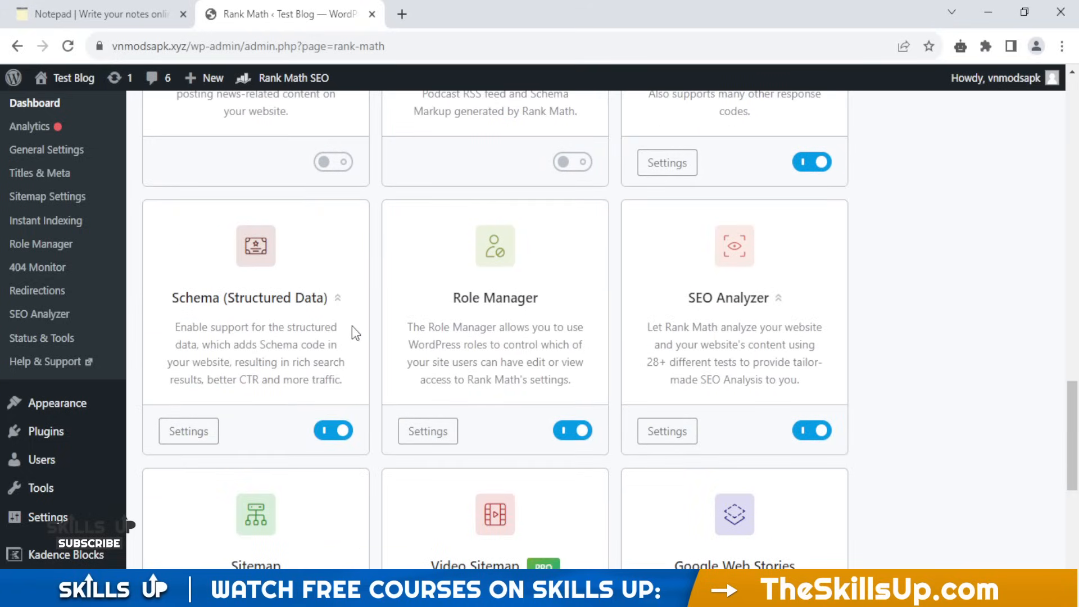
{"action": "scroll", "coordinate": [349, 331], "scroll_direction": "down", "scroll_amount": 2}
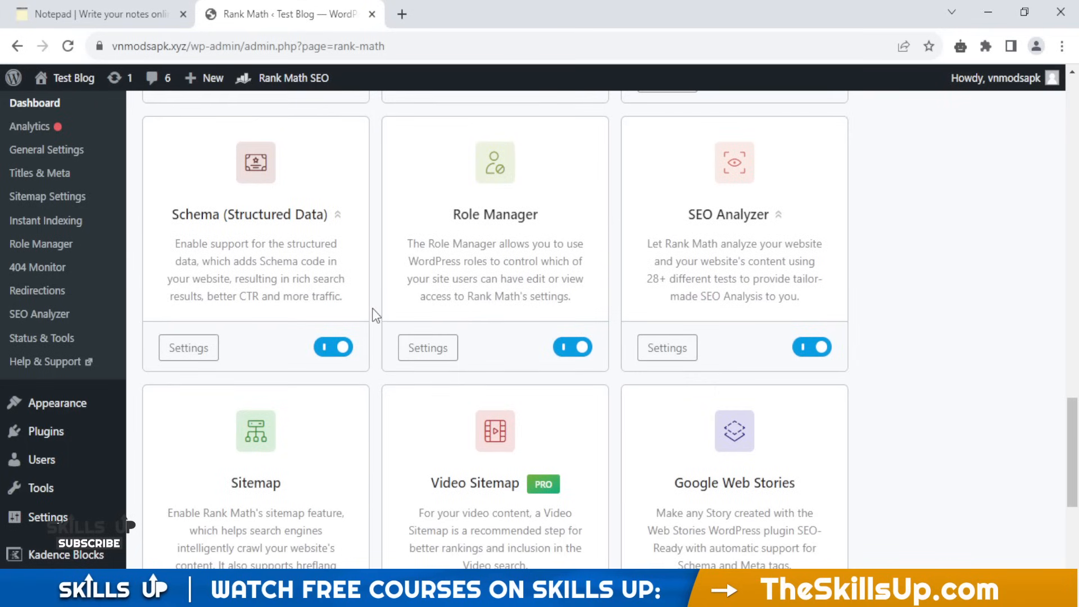
{"action": "scroll", "coordinate": [371, 308], "scroll_direction": "down", "scroll_amount": 2}
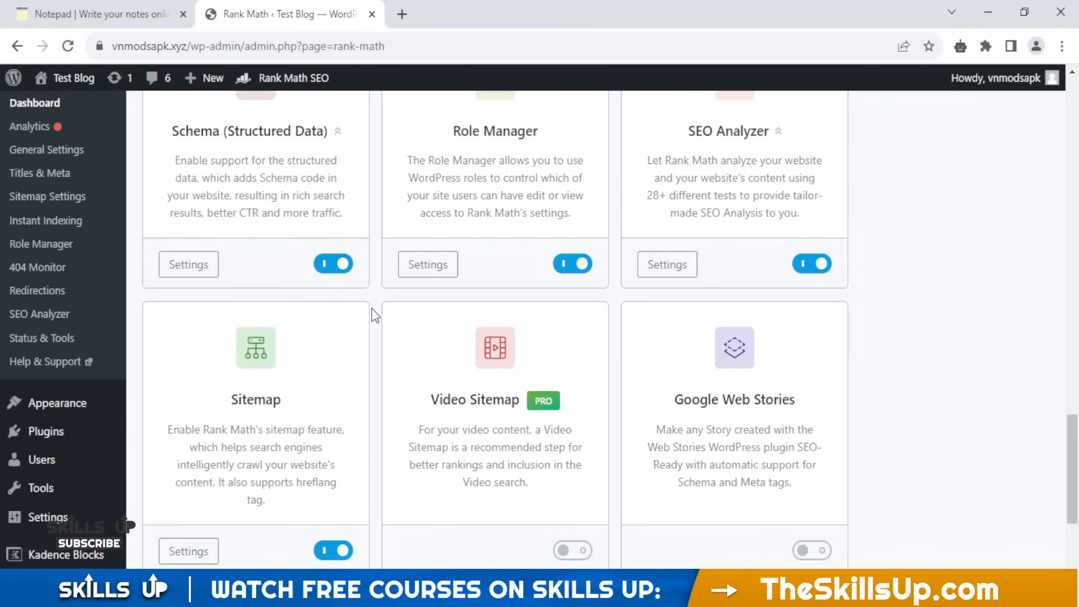
{"action": "scroll", "coordinate": [372, 308], "scroll_direction": "up", "scroll_amount": 2}
{"action": "scroll", "coordinate": [372, 308], "scroll_direction": "down", "scroll_amount": 5}
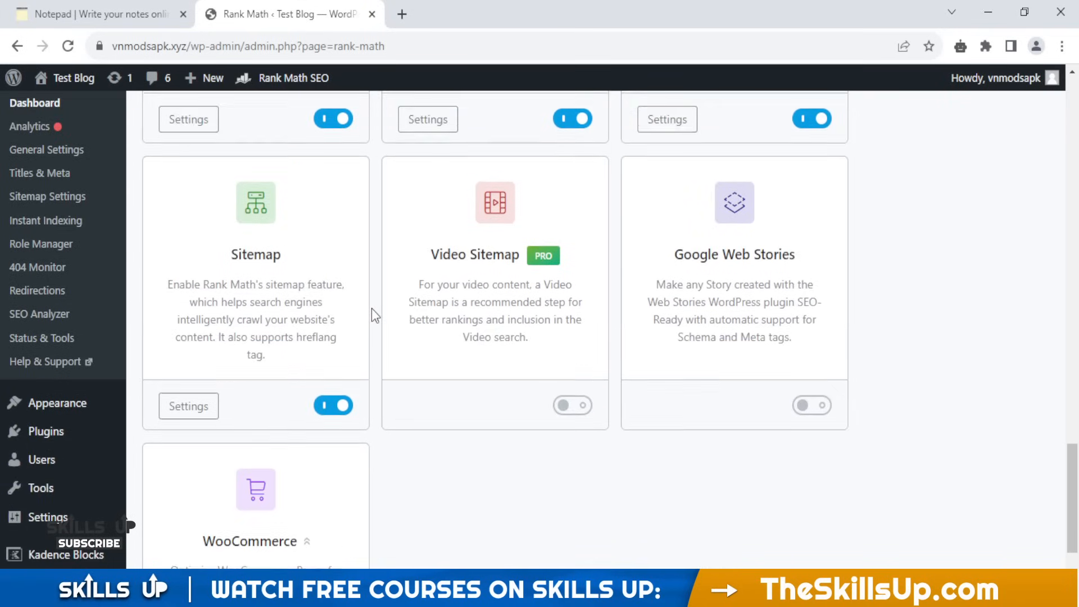
{"action": "scroll", "coordinate": [372, 308], "scroll_direction": "up", "scroll_amount": 7}
{"action": "scroll", "coordinate": [372, 308], "scroll_direction": "up", "scroll_amount": 3}
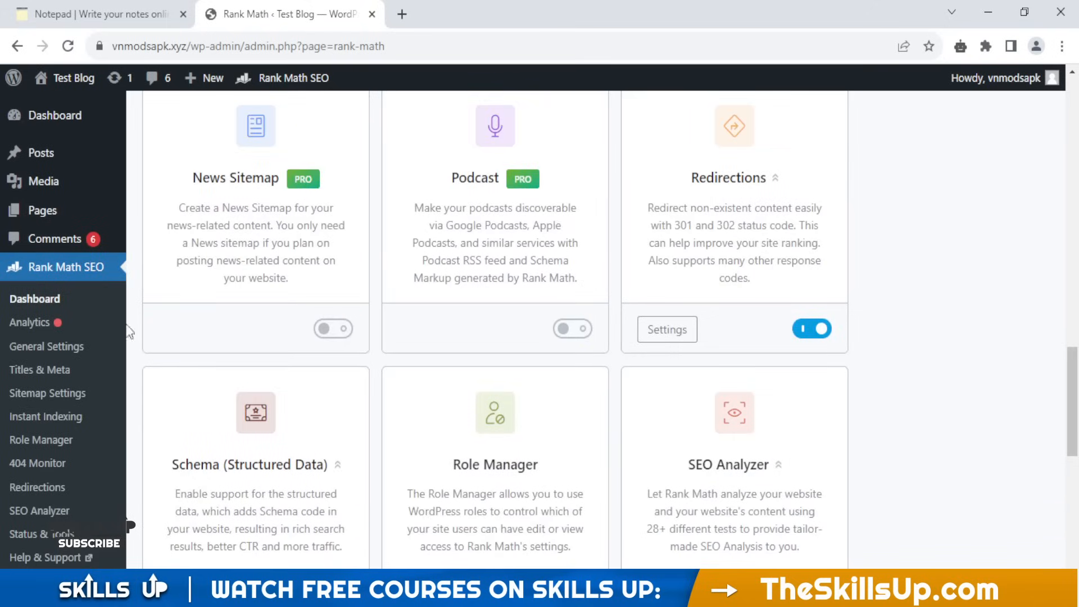
Step: Open Rank Math's General Settings and bring up the Strip Category Base and attachment redirect options under Links
{"action": "left_click", "coordinate": [52, 348]}
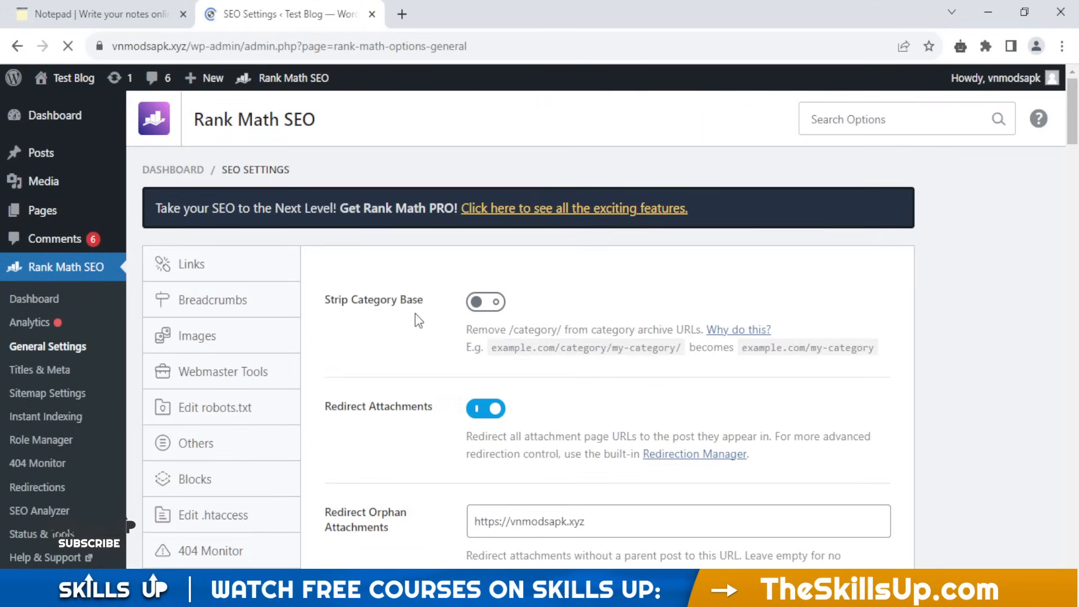
{"action": "scroll", "coordinate": [801, 337], "scroll_direction": "down", "scroll_amount": 1}
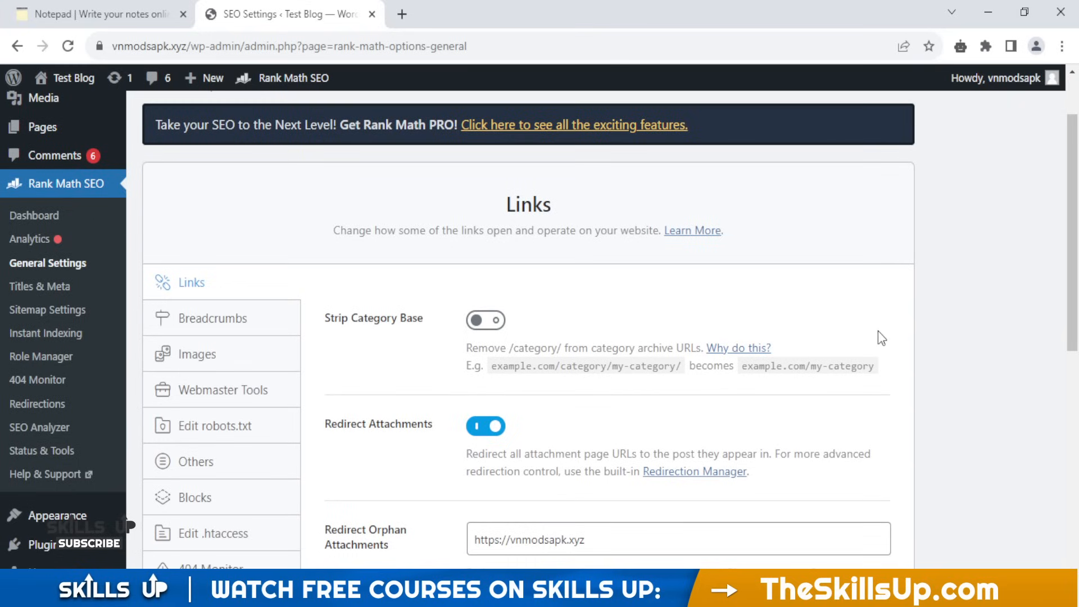
{"action": "scroll", "coordinate": [881, 337], "scroll_direction": "down", "scroll_amount": 1}
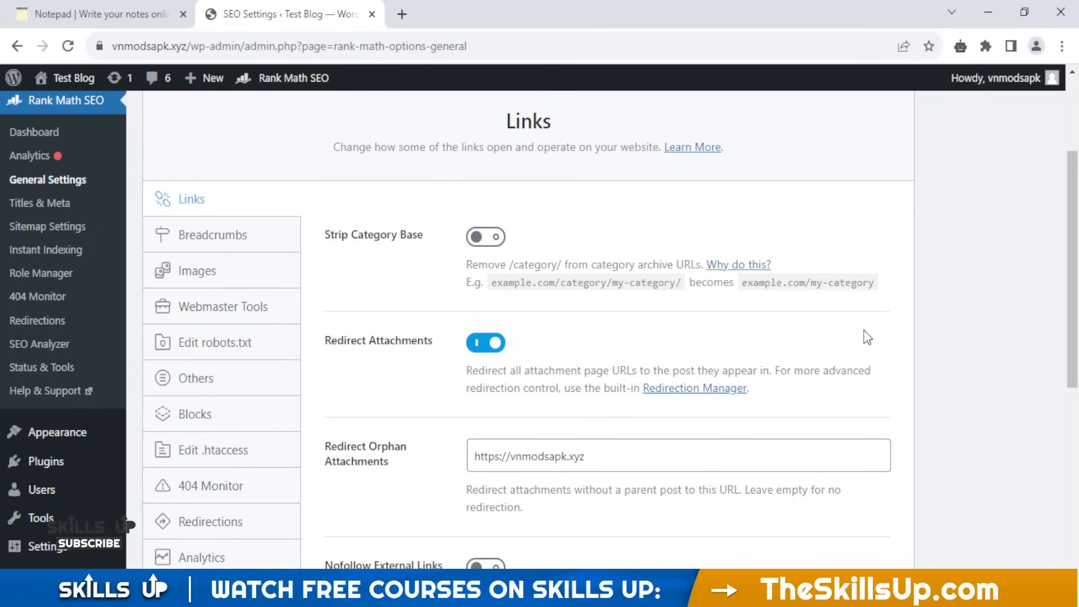
{"action": "left_click", "coordinate": [198, 46]}
{"action": "left_click", "coordinate": [227, 47]}
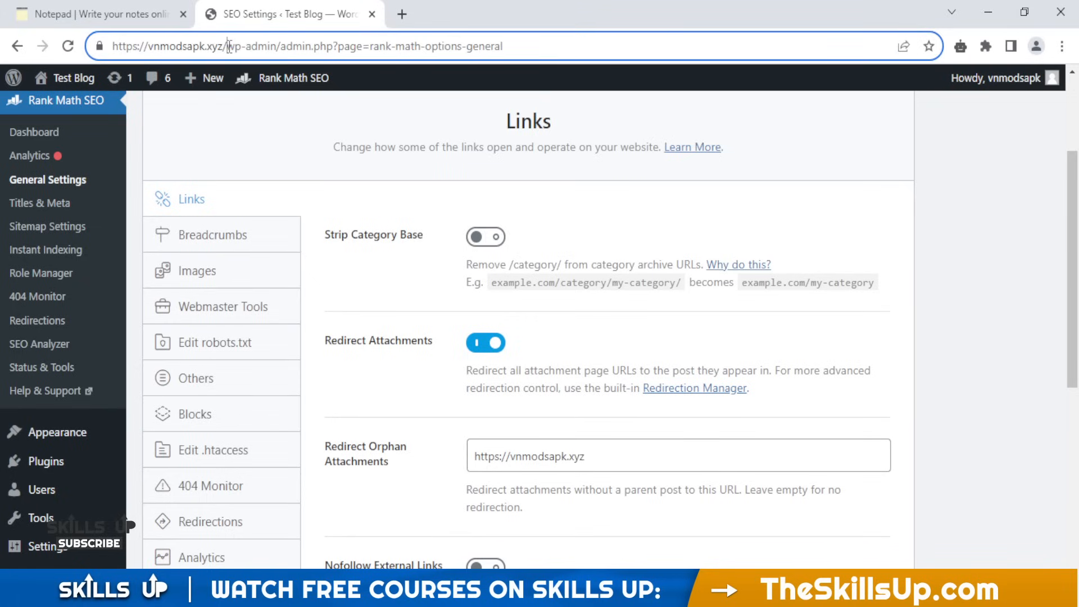
{"action": "left_click_drag", "start_coordinate": [226, 46], "coordinate": [102, 45]}
{"action": "key", "text": "ctrl+c"}
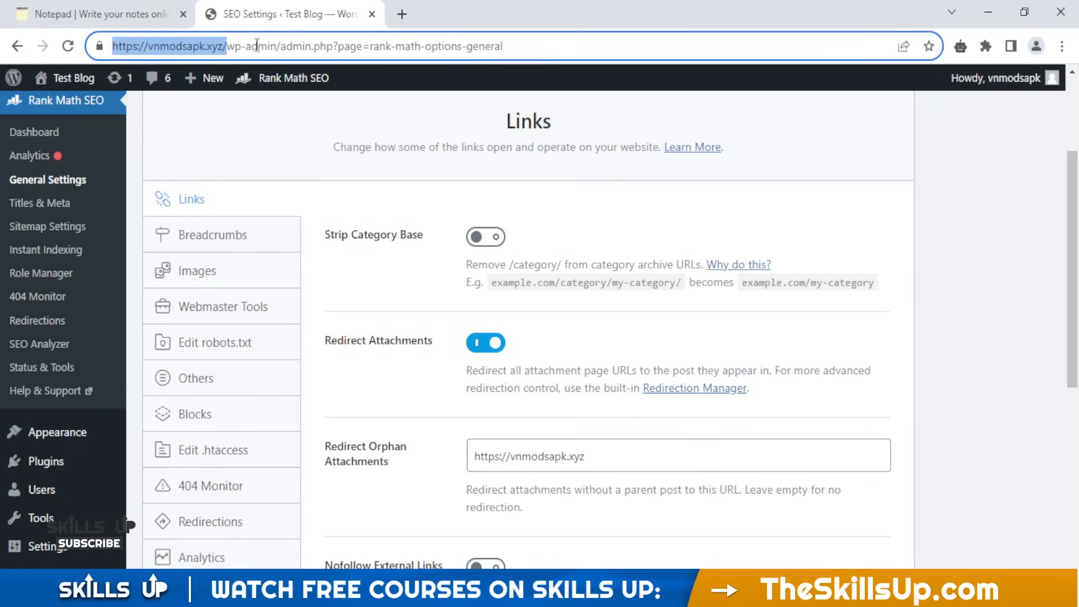
{"action": "left_click", "coordinate": [402, 14]}
{"action": "key", "text": "ctrl+v"}
{"action": "key", "text": "Return"}
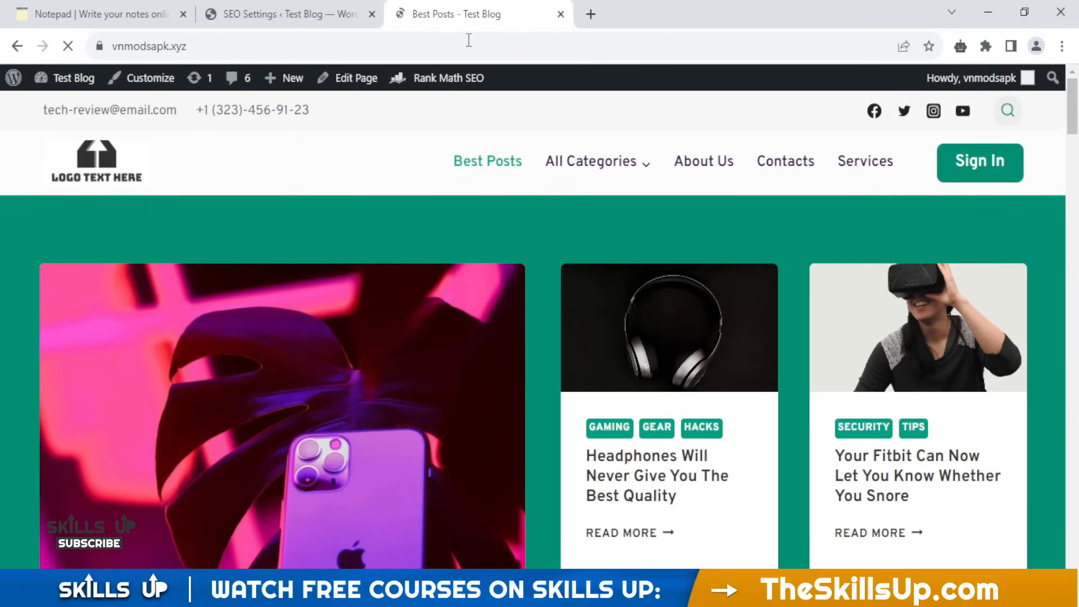
Step: Open the Apps category page on the blog and highlight the /category/ part of its URL
{"action": "mouse_move", "coordinate": [612, 159]}
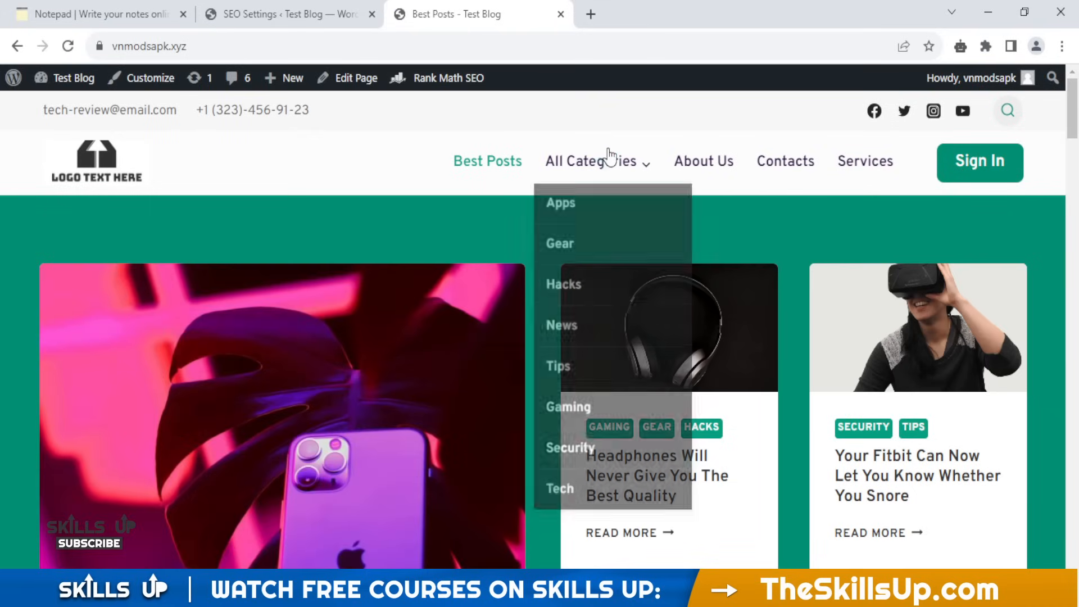
{"action": "left_click", "coordinate": [611, 199]}
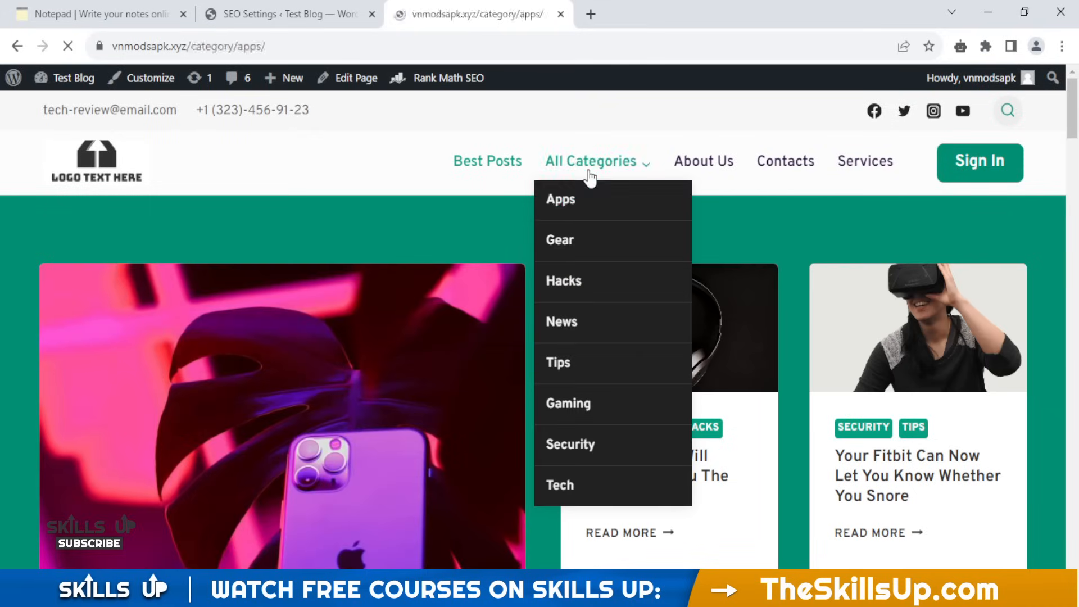
{"action": "scroll", "coordinate": [411, 190], "scroll_direction": "down", "scroll_amount": 1}
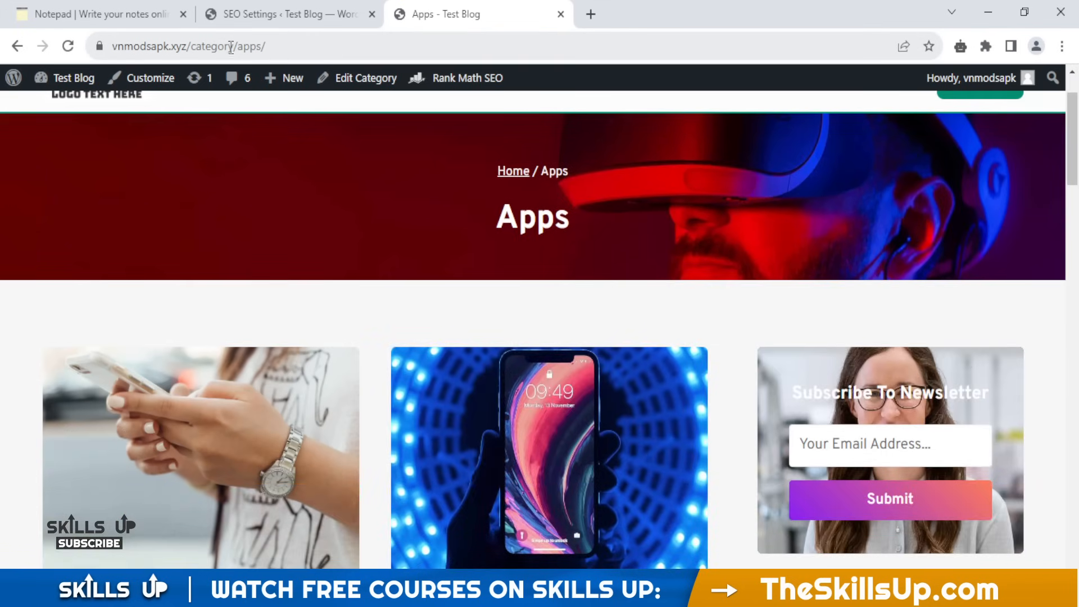
{"action": "left_click_drag", "start_coordinate": [238, 47], "coordinate": [186, 46]}
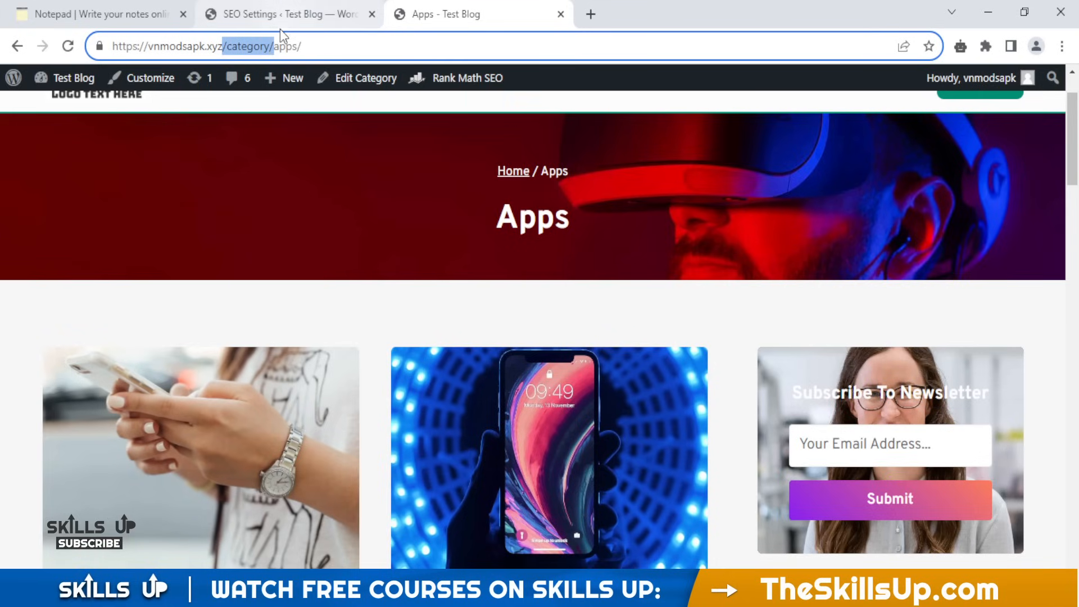
Step: Return to the SEO settings, enable Strip Category Base for links, and save the changes
{"action": "left_click", "coordinate": [292, 14]}
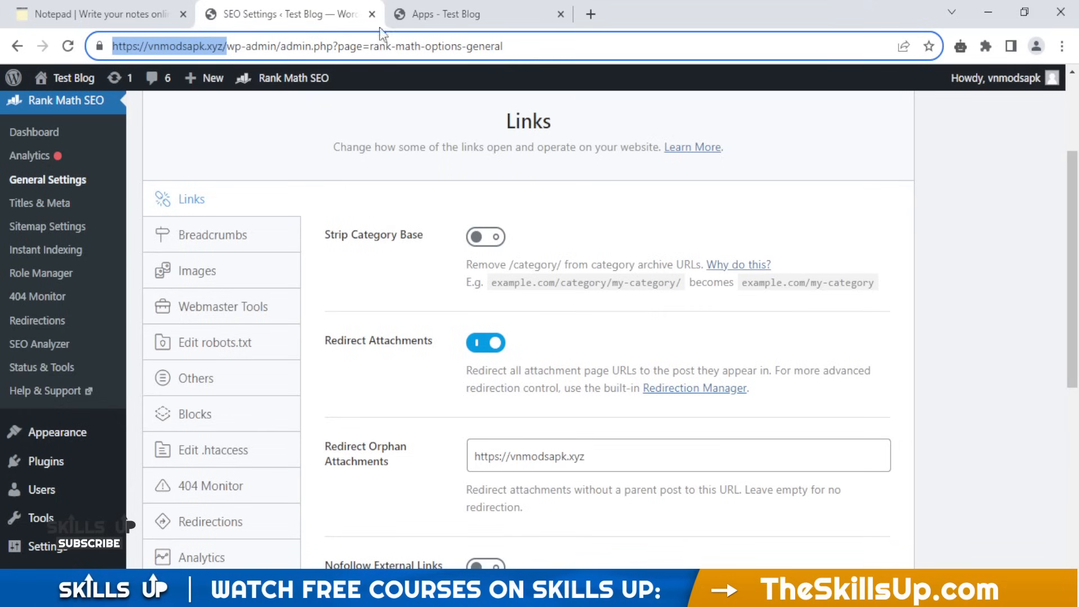
{"action": "left_click", "coordinate": [484, 237]}
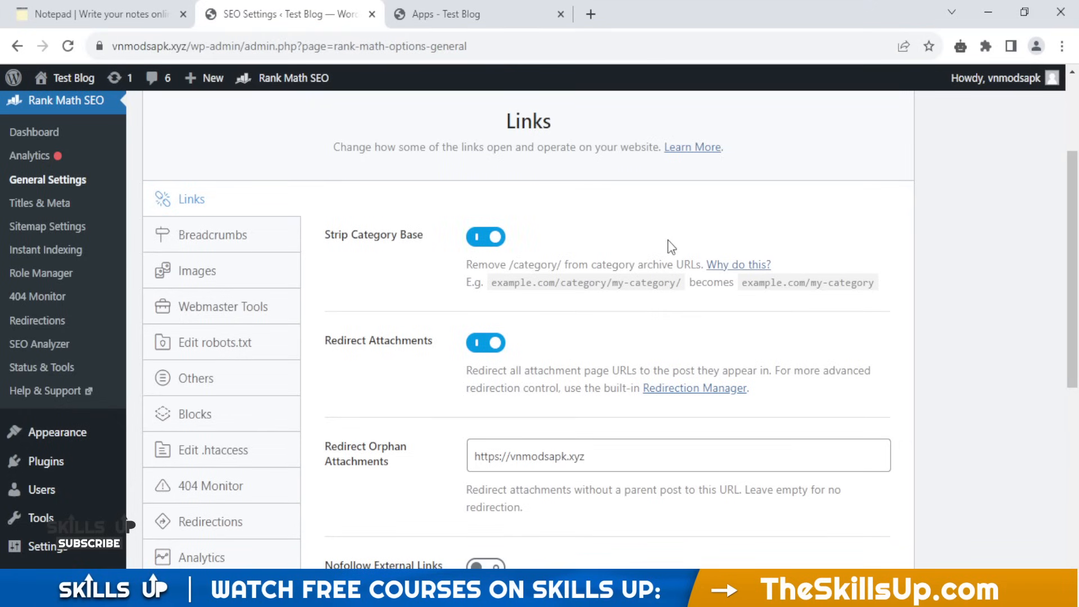
{"action": "scroll", "coordinate": [668, 240], "scroll_direction": "down", "scroll_amount": 3}
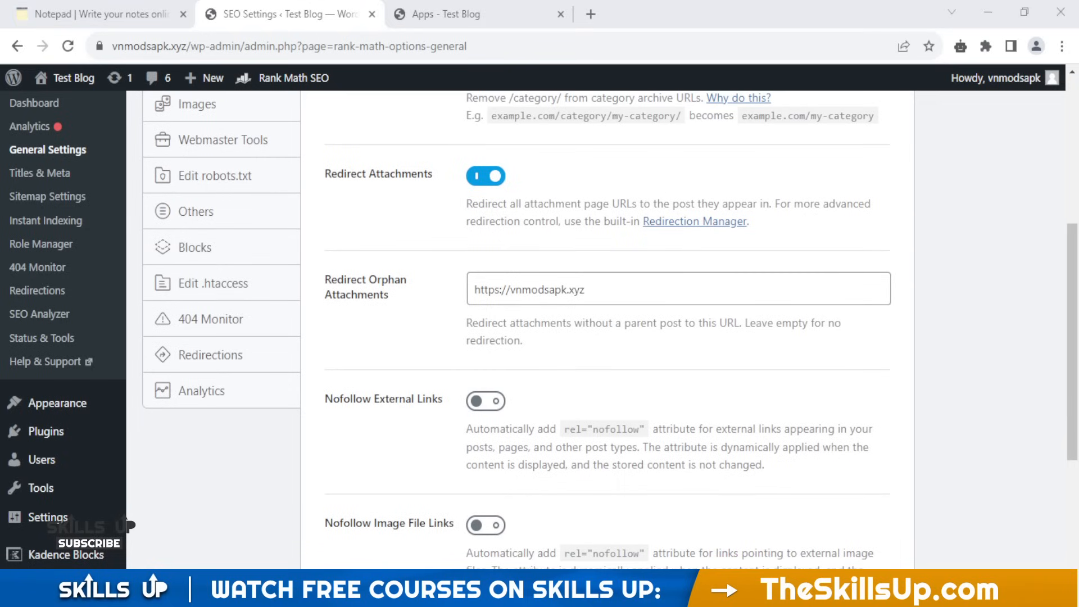
{"action": "scroll", "coordinate": [607, 329], "scroll_direction": "up", "scroll_amount": 1}
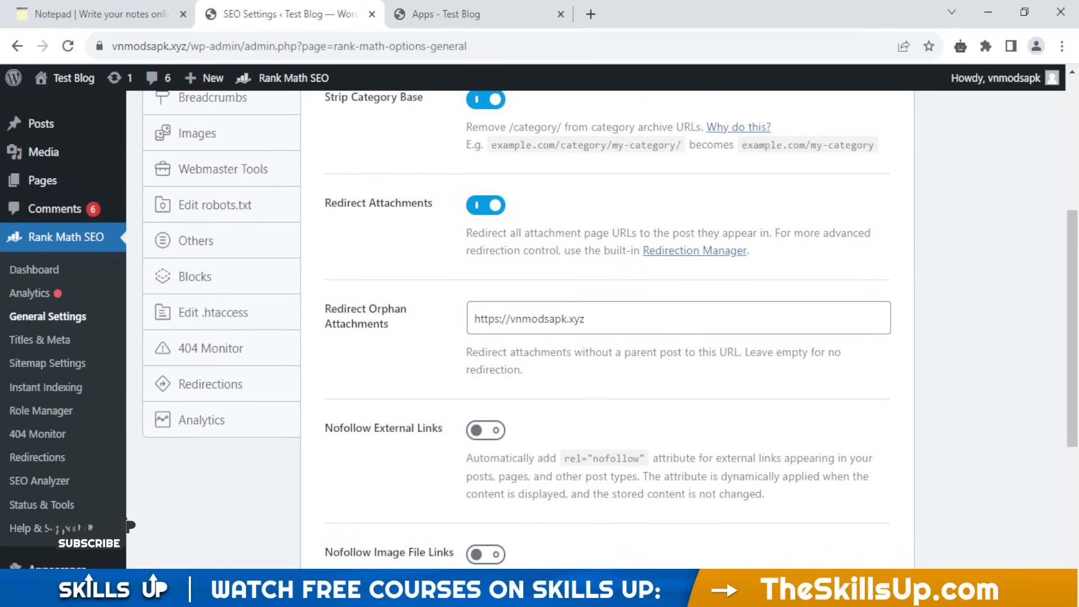
{"action": "scroll", "coordinate": [667, 374], "scroll_direction": "down", "scroll_amount": 2}
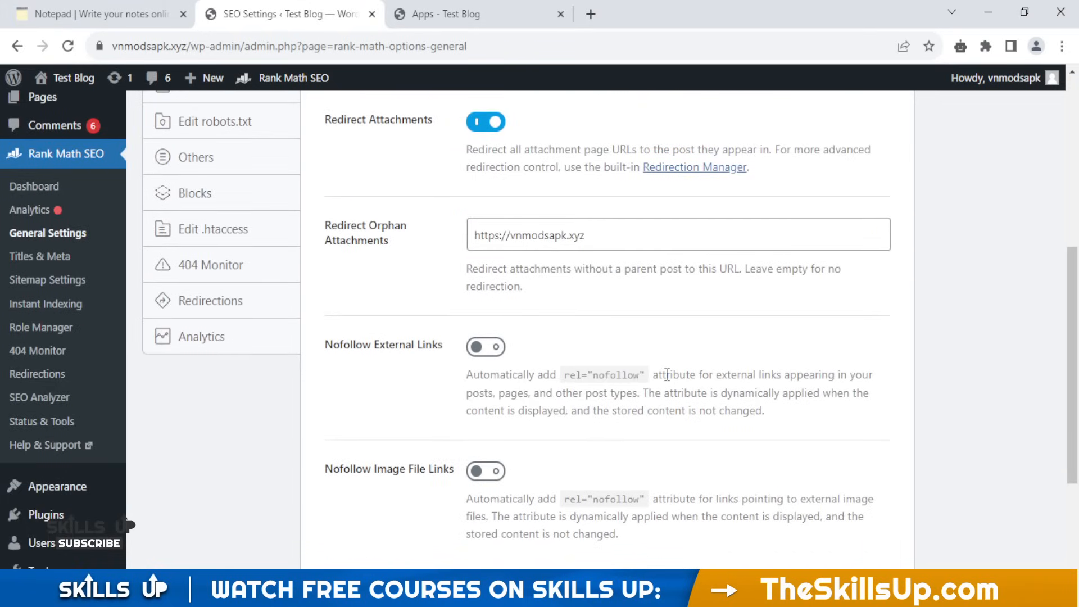
{"action": "scroll", "coordinate": [561, 373], "scroll_direction": "down", "scroll_amount": 2}
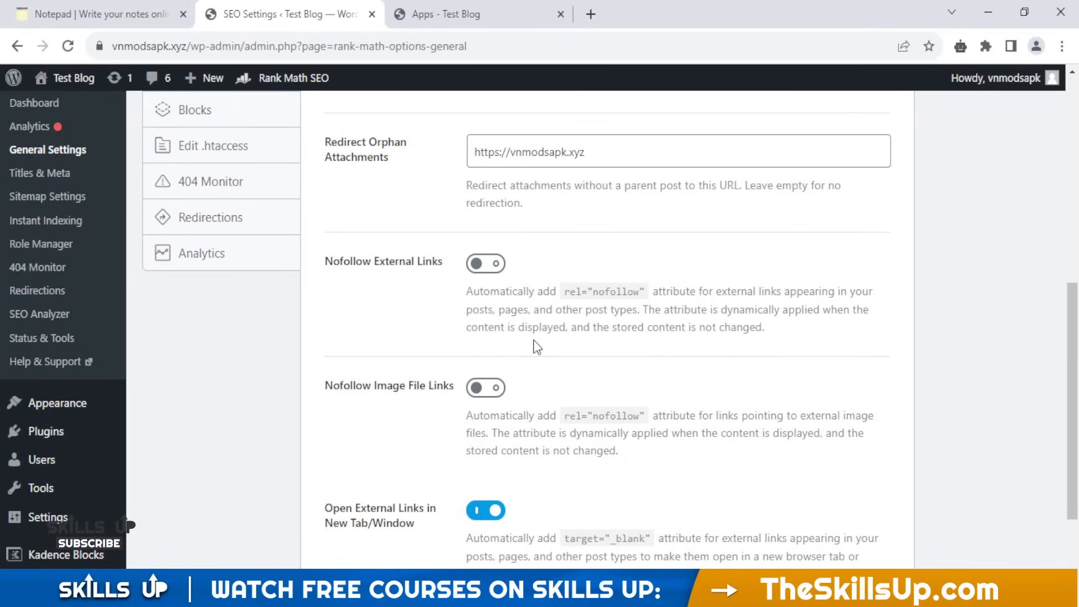
{"action": "scroll", "coordinate": [535, 343], "scroll_direction": "down", "scroll_amount": 3}
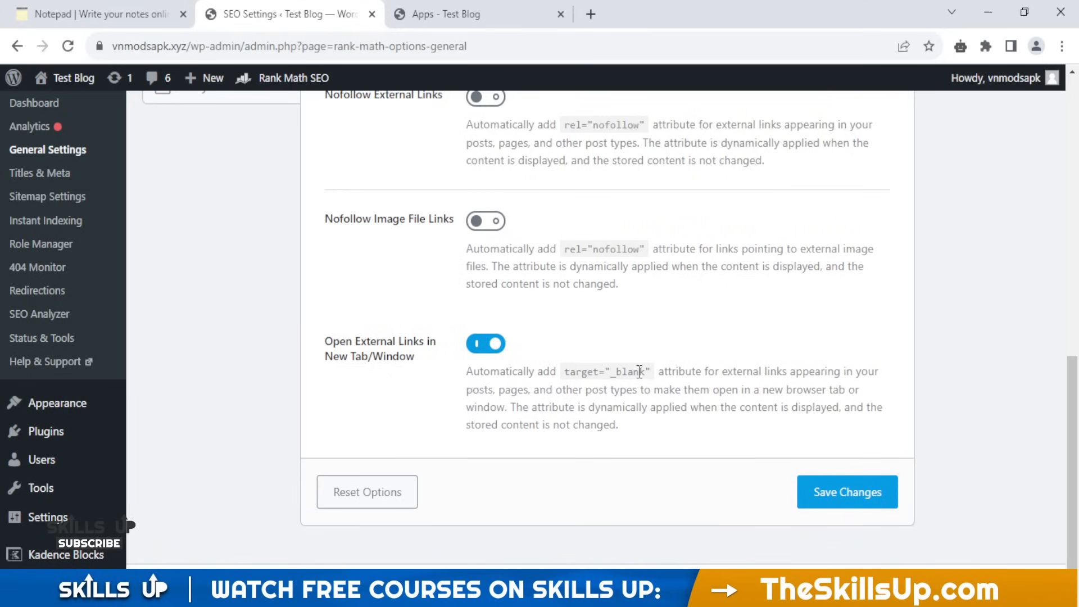
{"action": "scroll", "coordinate": [785, 447], "scroll_direction": "up", "scroll_amount": 2}
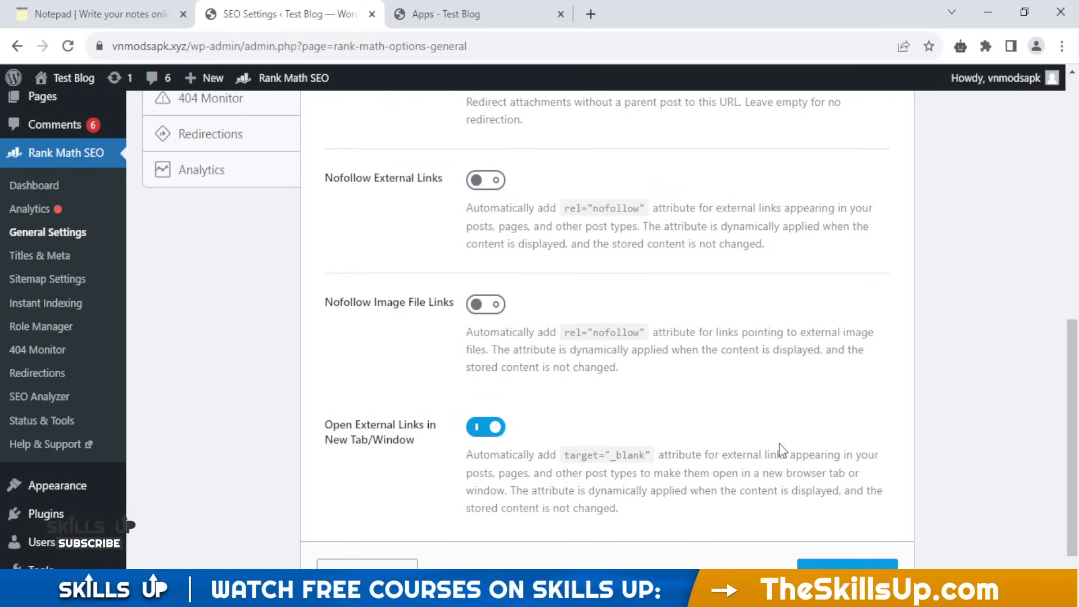
{"action": "scroll", "coordinate": [786, 460], "scroll_direction": "down", "scroll_amount": 2}
{"action": "left_click", "coordinate": [855, 506]}
Step: Open the Breadcrumbs section of the general settings and review its enable switch and separator character options
{"action": "scroll", "coordinate": [602, 421], "scroll_direction": "up", "scroll_amount": 2}
{"action": "scroll", "coordinate": [406, 318], "scroll_direction": "up", "scroll_amount": 10}
{"action": "scroll", "coordinate": [262, 409], "scroll_direction": "down", "scroll_amount": 1}
{"action": "left_click", "coordinate": [259, 366]}
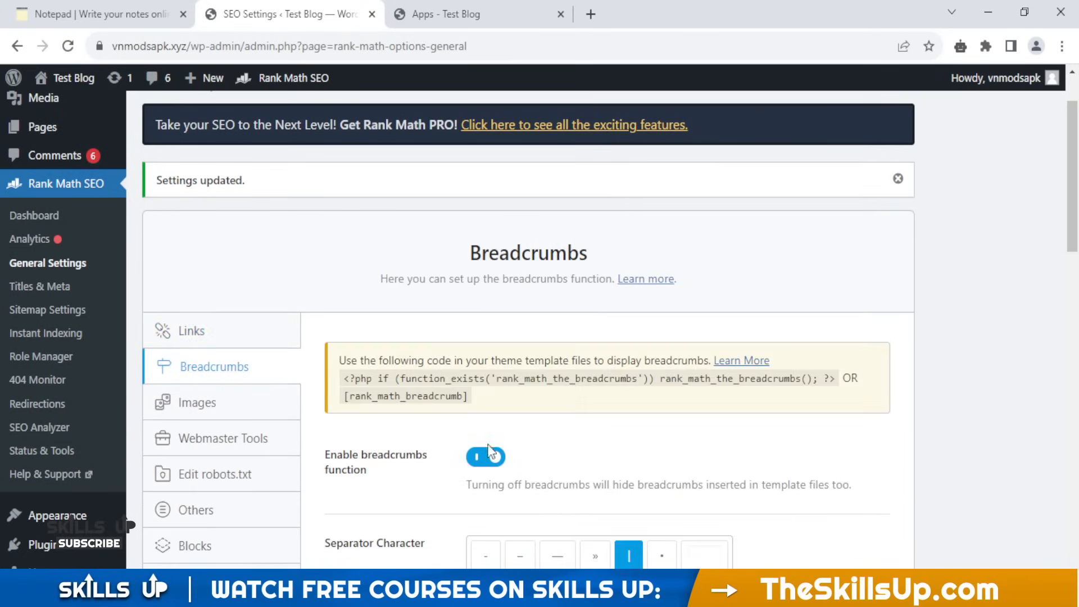
{"action": "scroll", "coordinate": [480, 433], "scroll_direction": "down", "scroll_amount": 1}
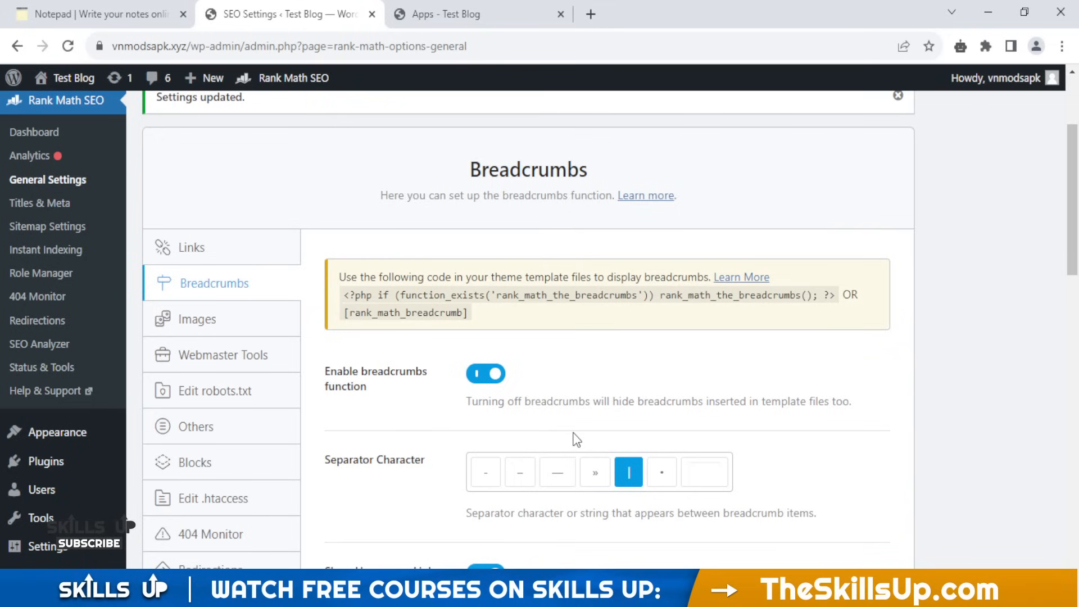
Step: Search Google for "pakistan air force jobs" in a new browser tab
{"action": "left_click", "coordinate": [590, 14]}
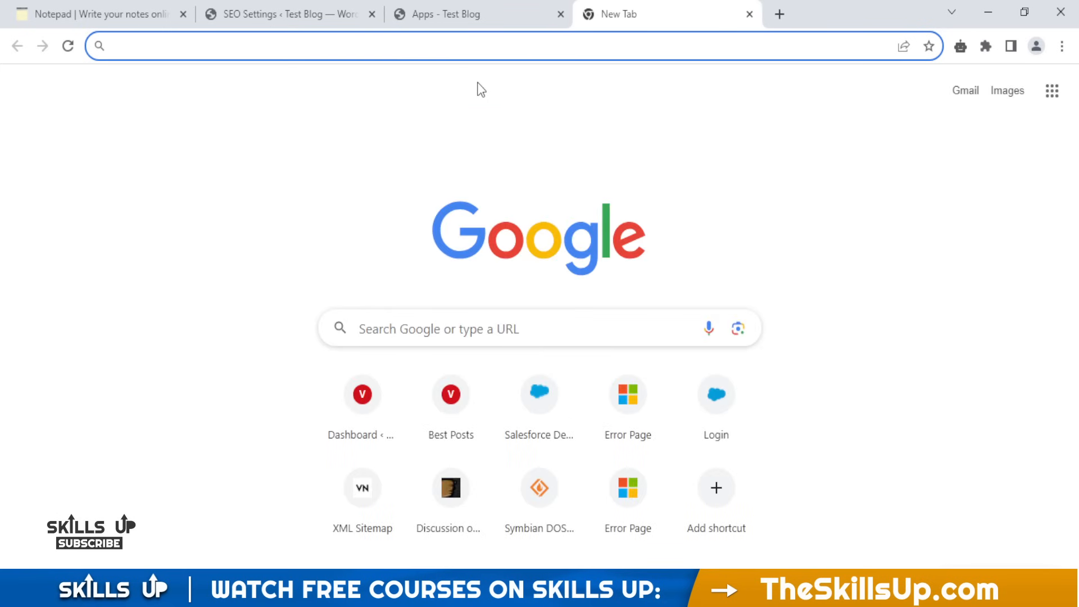
{"action": "type", "text": "Pakistan"}
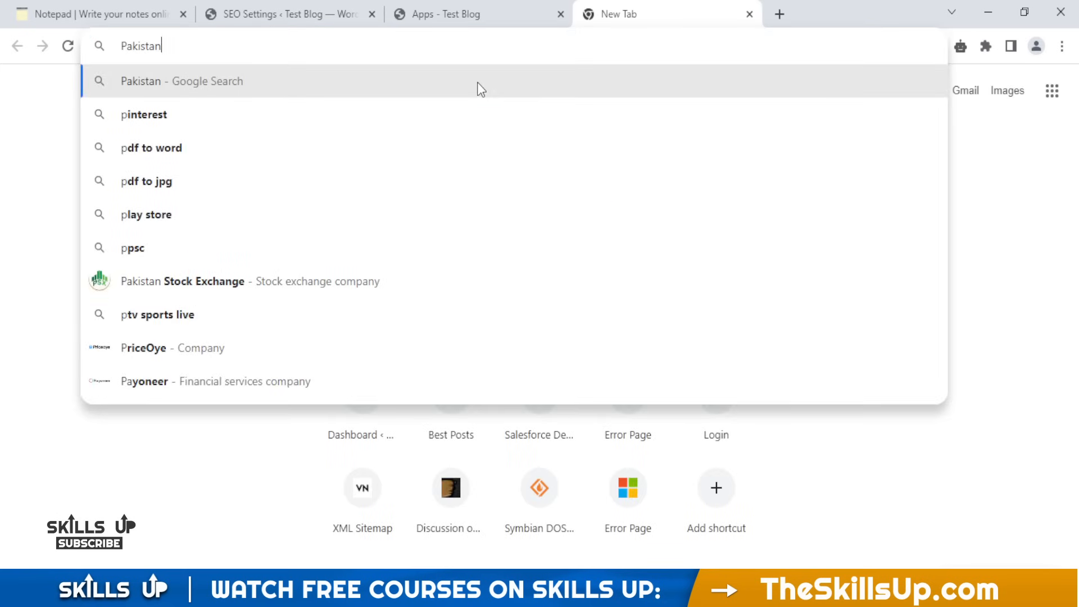
{"action": "type", "text": " air"}
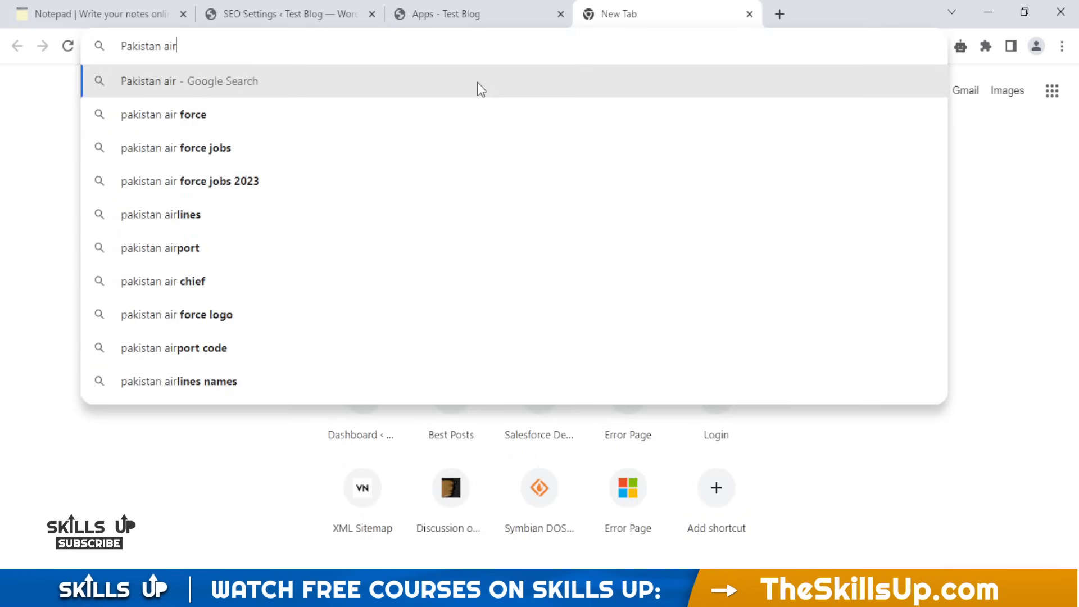
{"action": "key", "text": "Down"}
{"action": "key", "text": "Down"}
{"action": "key", "text": "Return"}
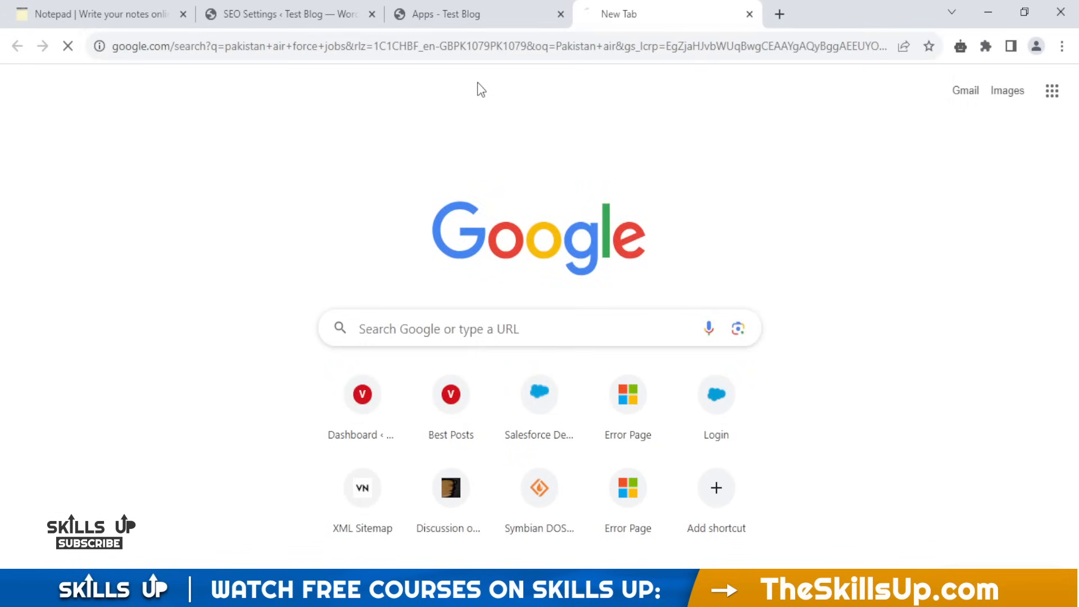
Step: Examine how breadcrumb paths appear in the URLs of the pakistan air force jobs search results
{"action": "scroll", "coordinate": [551, 236], "scroll_direction": "down", "scroll_amount": 15}
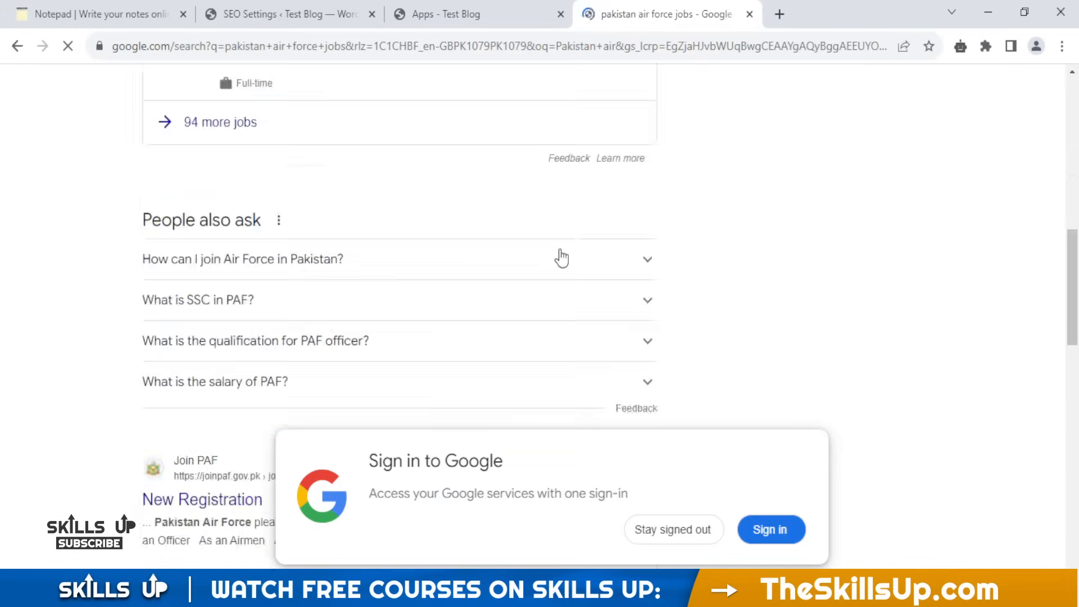
{"action": "scroll", "coordinate": [562, 375], "scroll_direction": "down", "scroll_amount": 15}
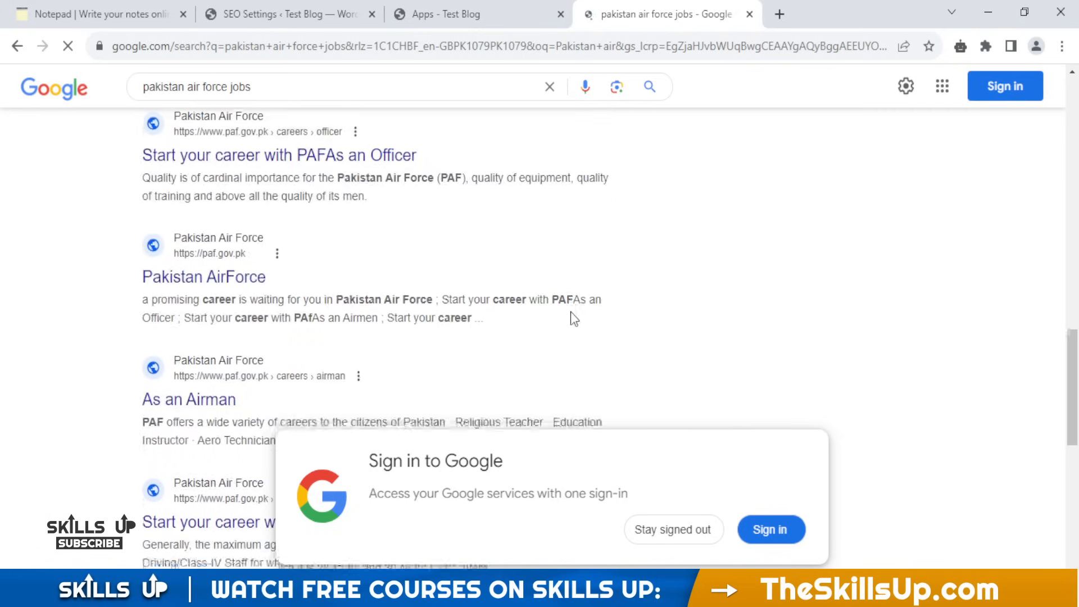
{"action": "scroll", "coordinate": [622, 310], "scroll_direction": "down", "scroll_amount": 12}
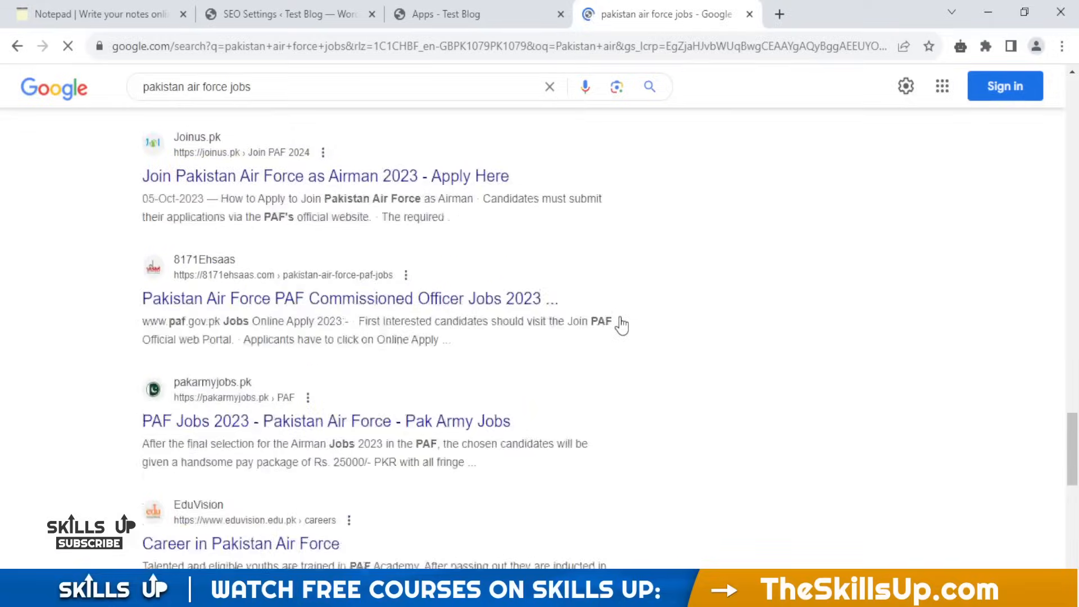
{"action": "scroll", "coordinate": [622, 324], "scroll_direction": "down", "scroll_amount": 14}
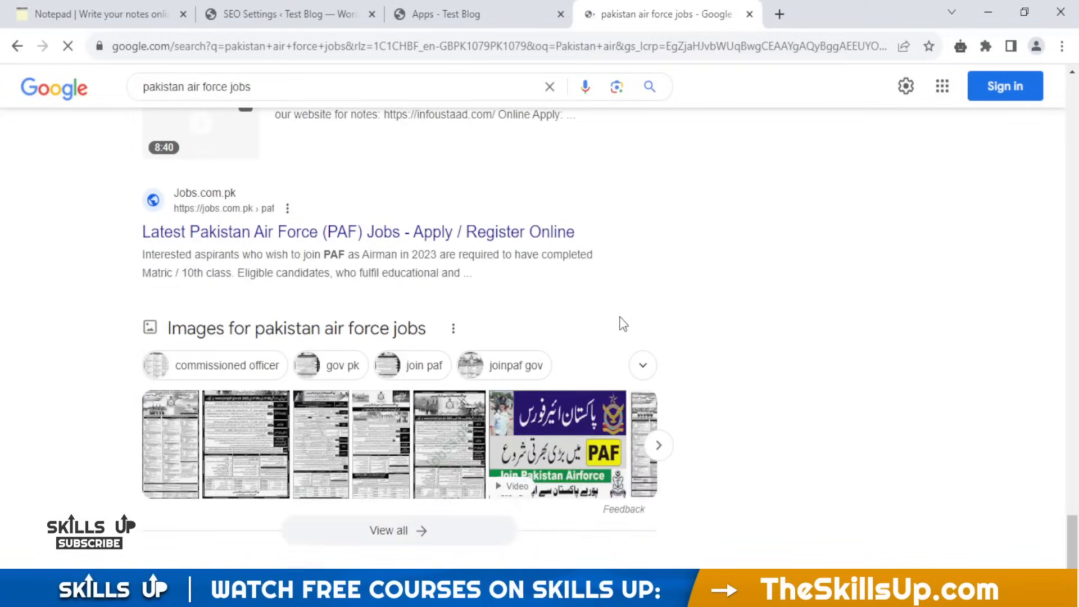
{"action": "scroll", "coordinate": [623, 324], "scroll_direction": "down", "scroll_amount": 5}
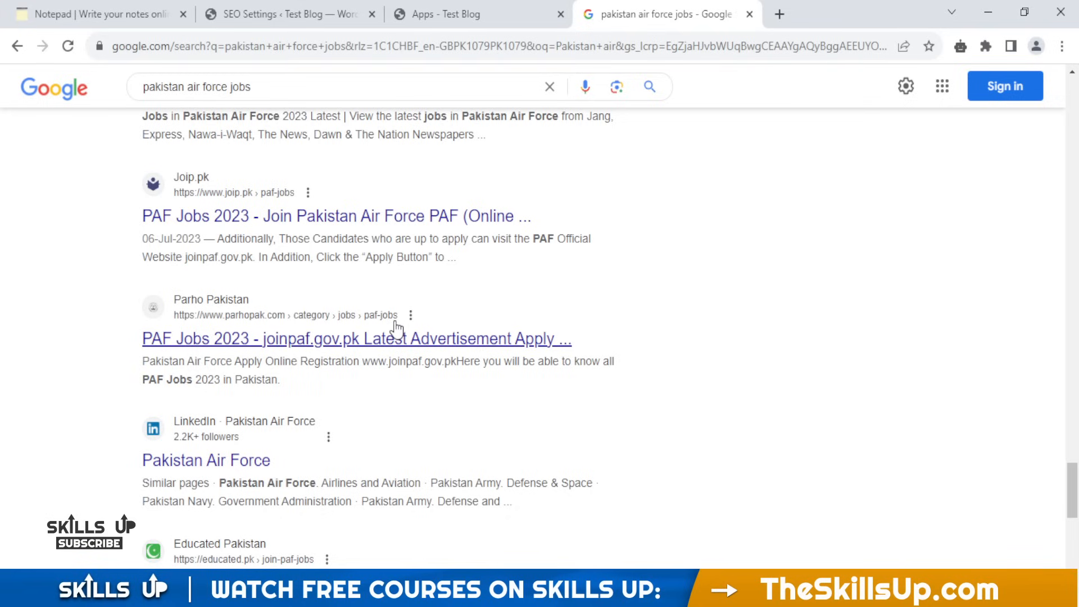
{"action": "scroll", "coordinate": [467, 328], "scroll_direction": "up", "scroll_amount": 8}
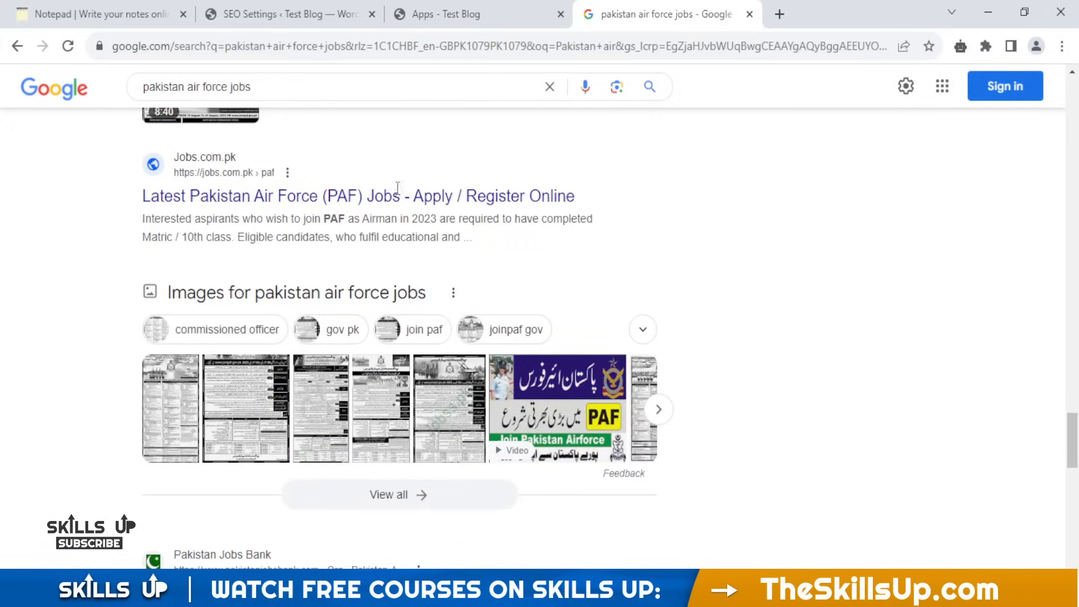
Step: Return to the SEO settings, try the » and | breadcrumb separators, and set the separator character to the hyphen (-)
{"action": "left_click", "coordinate": [298, 7]}
{"action": "scroll", "coordinate": [597, 325], "scroll_direction": "down", "scroll_amount": 2}
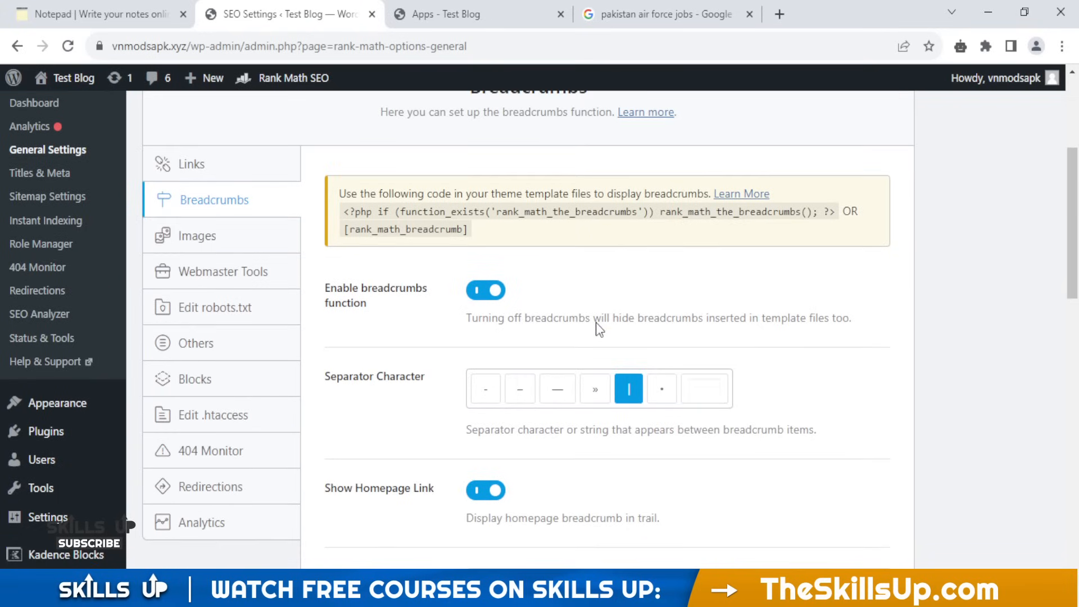
{"action": "left_click", "coordinate": [596, 393]}
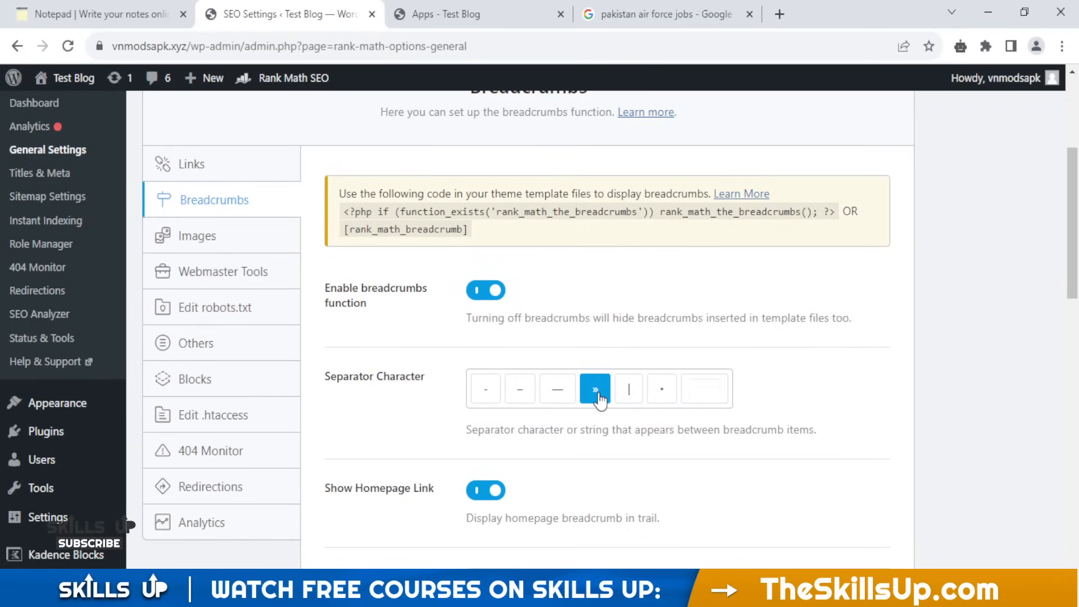
{"action": "left_click", "coordinate": [625, 393]}
{"action": "left_click", "coordinate": [485, 392]}
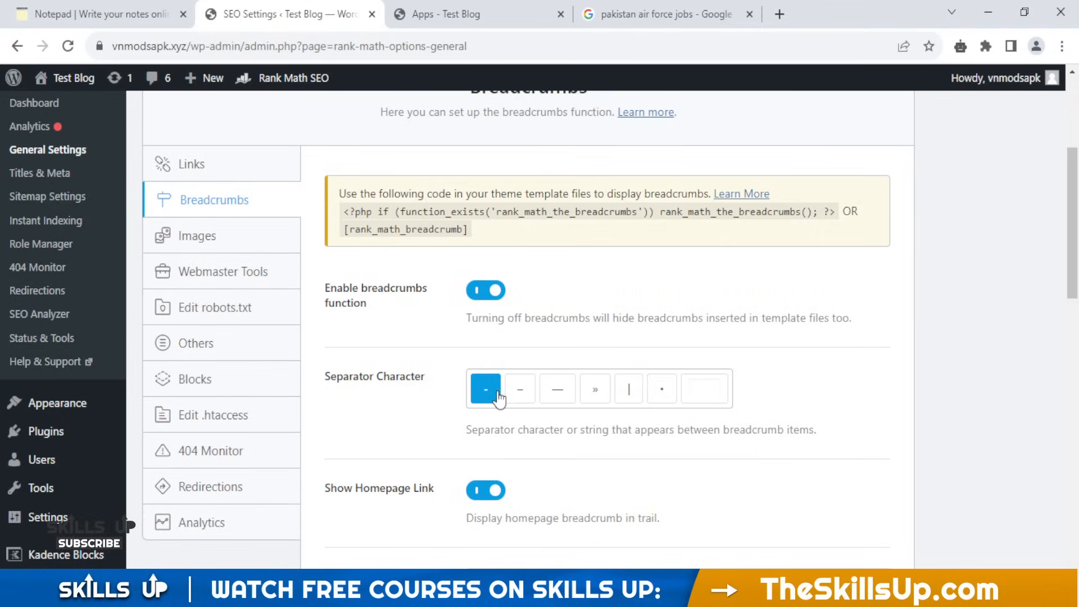
Step: Review the remaining breadcrumb label, format and visibility options, and save the changes
{"action": "scroll", "coordinate": [802, 406], "scroll_direction": "down", "scroll_amount": 3}
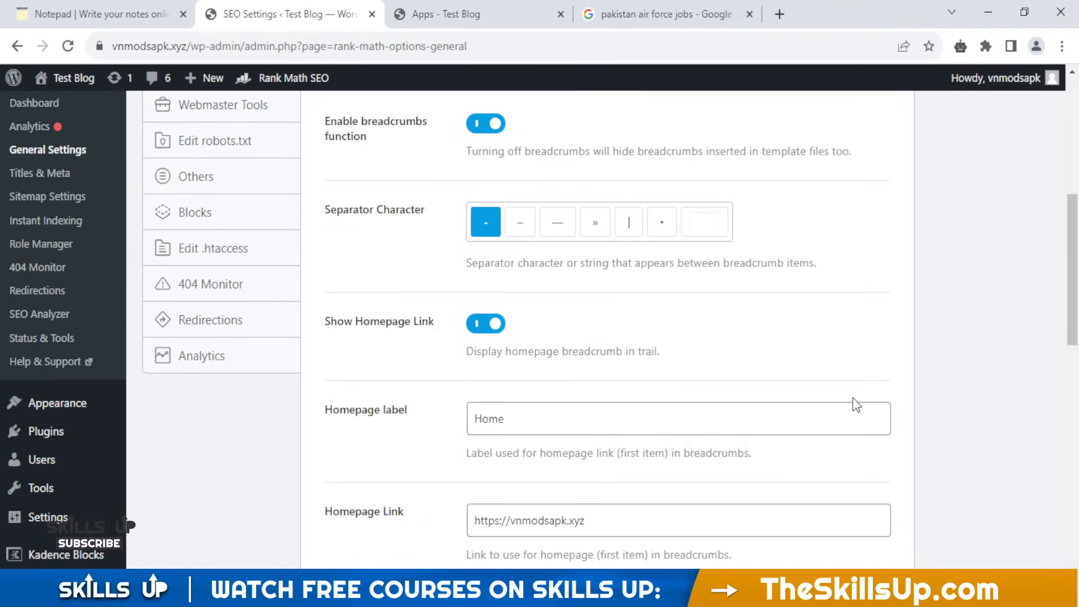
{"action": "scroll", "coordinate": [903, 387], "scroll_direction": "down", "scroll_amount": 3}
{"action": "scroll", "coordinate": [689, 342], "scroll_direction": "down", "scroll_amount": 7}
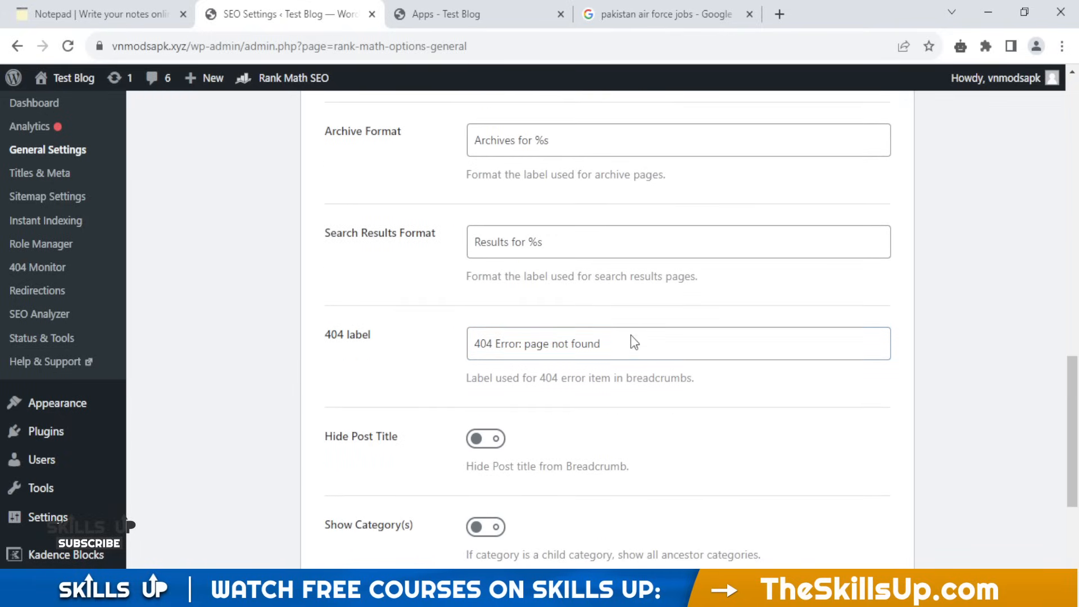
{"action": "scroll", "coordinate": [646, 402], "scroll_direction": "down", "scroll_amount": 4}
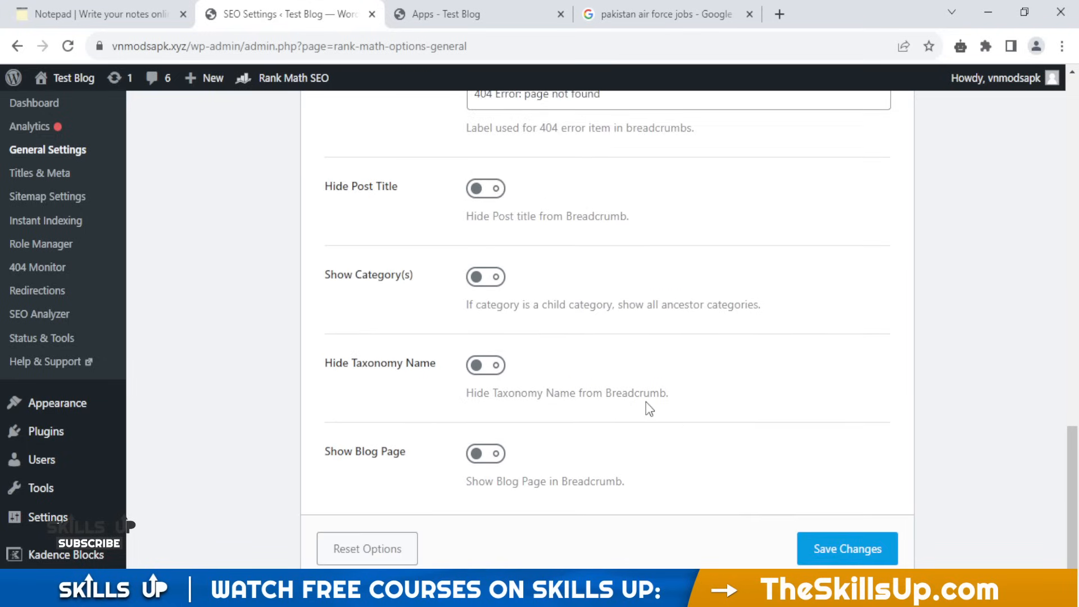
{"action": "scroll", "coordinate": [646, 402], "scroll_direction": "down", "scroll_amount": 1}
{"action": "left_click", "coordinate": [855, 505]}
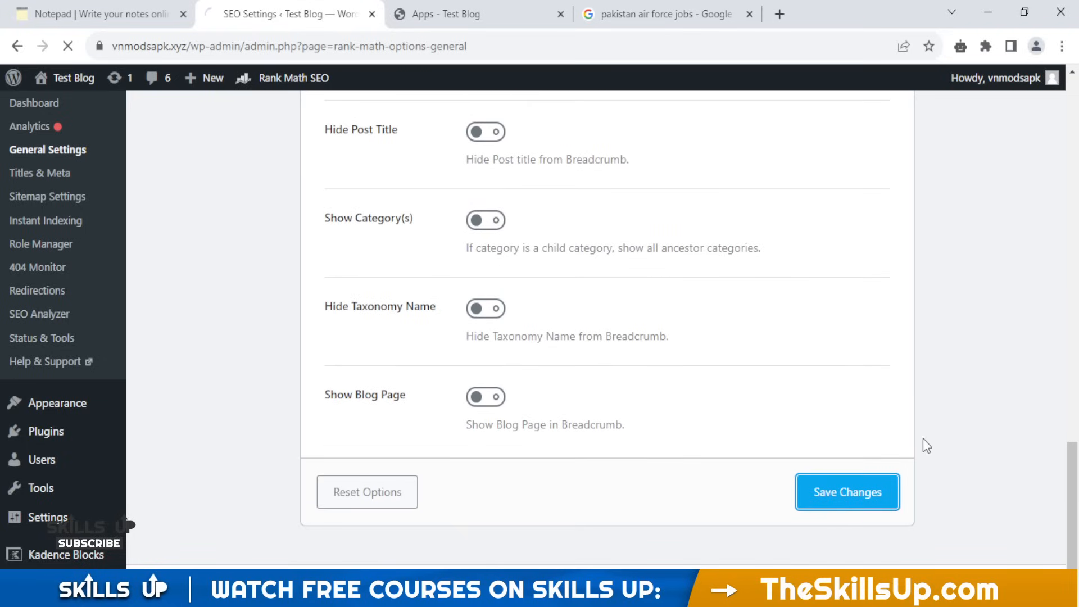
Step: Open the Images section of the general settings to view its ALT and TITLE attribute options
{"action": "scroll", "coordinate": [500, 360], "scroll_direction": "up", "scroll_amount": 15}
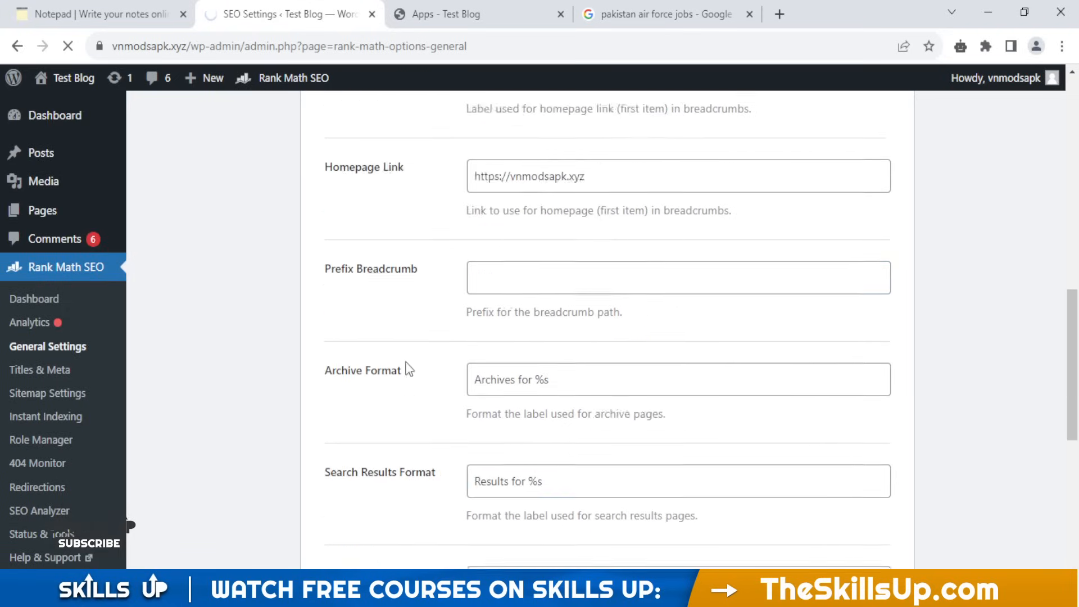
{"action": "left_click", "coordinate": [283, 375]}
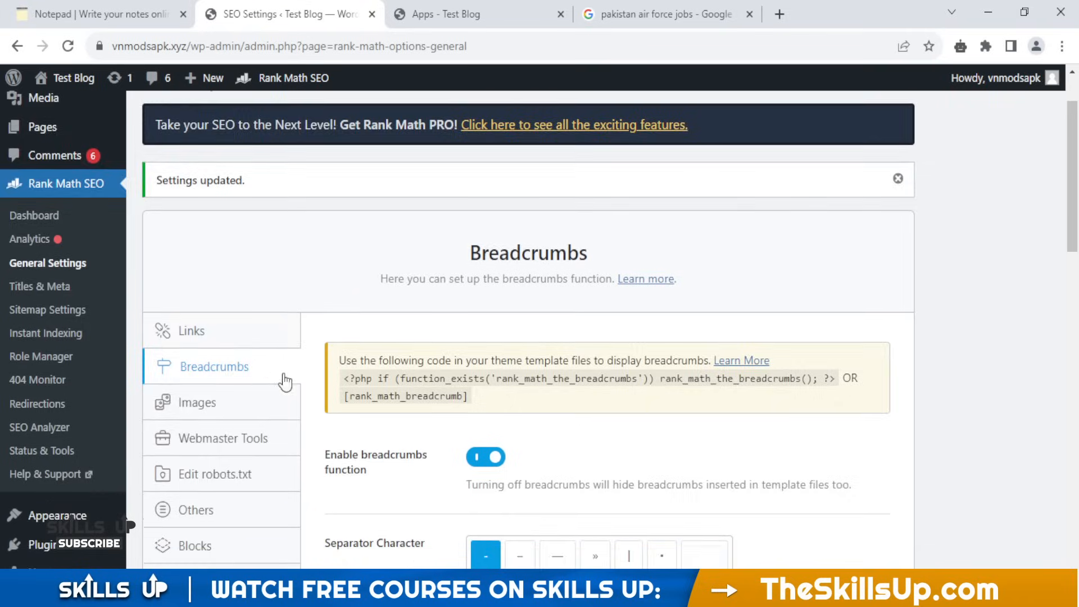
{"action": "scroll", "coordinate": [285, 378], "scroll_direction": "down", "scroll_amount": 3}
{"action": "left_click", "coordinate": [217, 238]}
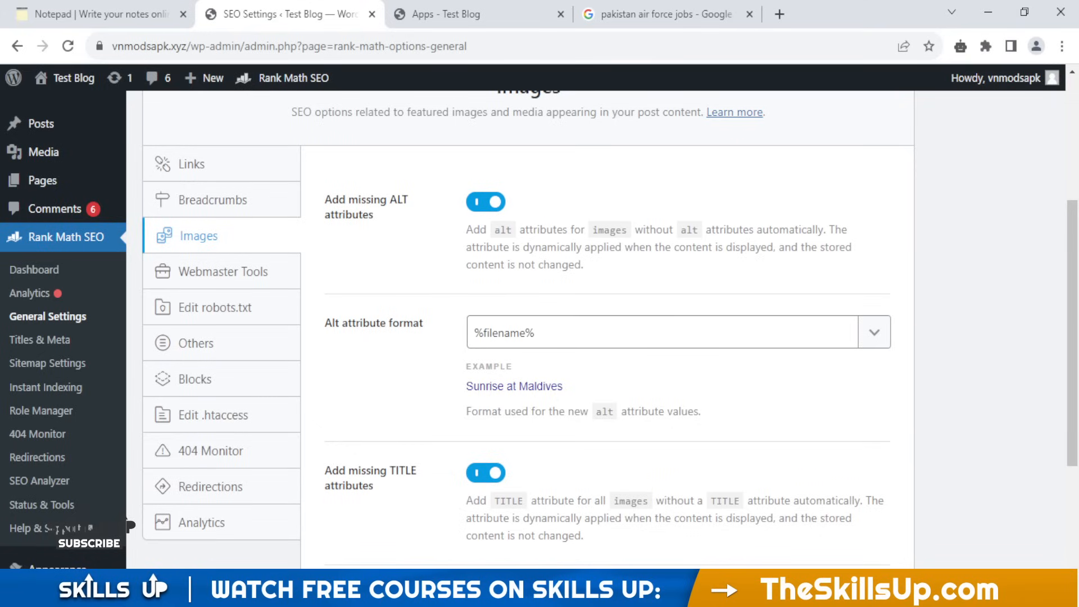
Step: Switch to the blog's Apps category page, browse its posts, and open How To Get Started With A Password Manager
{"action": "left_click", "coordinate": [467, 13]}
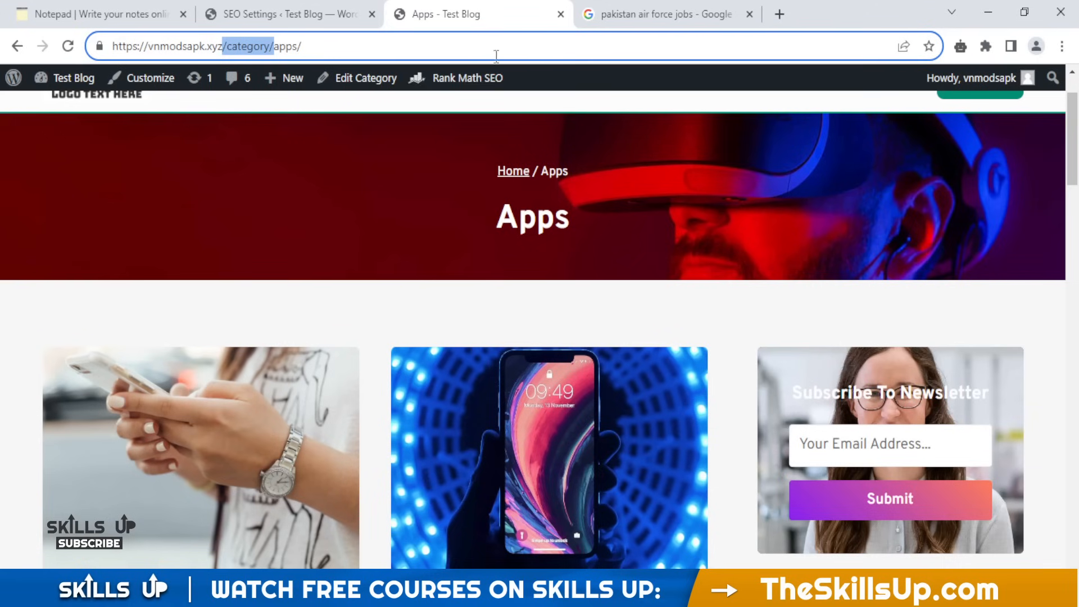
{"action": "scroll", "coordinate": [572, 272], "scroll_direction": "down", "scroll_amount": 5}
{"action": "scroll", "coordinate": [549, 528], "scroll_direction": "down", "scroll_amount": 3}
{"action": "scroll", "coordinate": [559, 366], "scroll_direction": "down", "scroll_amount": 4}
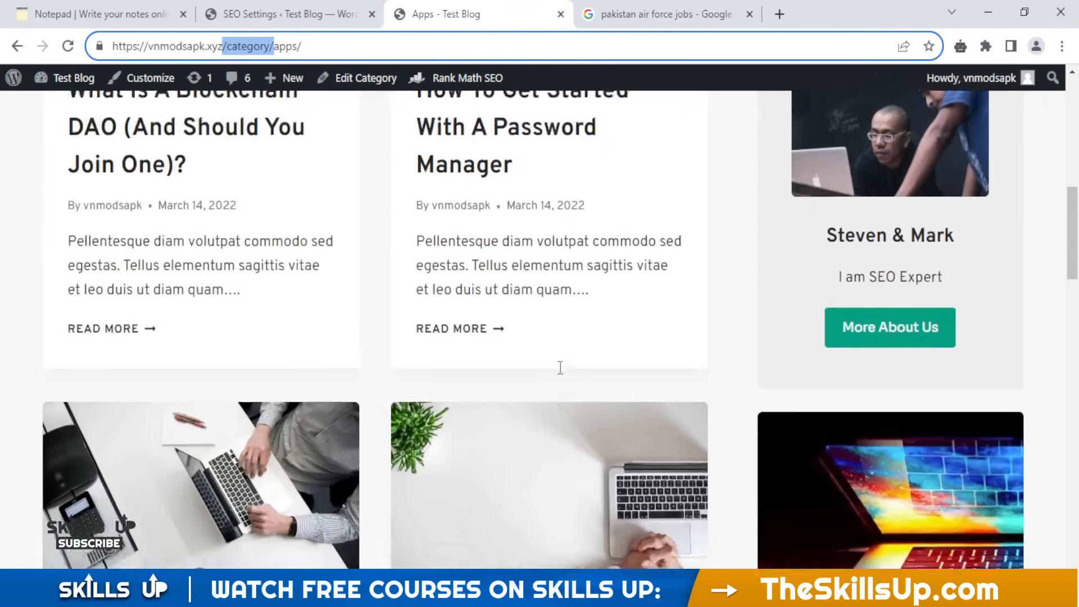
{"action": "scroll", "coordinate": [538, 371], "scroll_direction": "up", "scroll_amount": 8}
{"action": "scroll", "coordinate": [531, 370], "scroll_direction": "up", "scroll_amount": 1}
{"action": "scroll", "coordinate": [515, 369], "scroll_direction": "down", "scroll_amount": 1}
{"action": "left_click", "coordinate": [487, 494]}
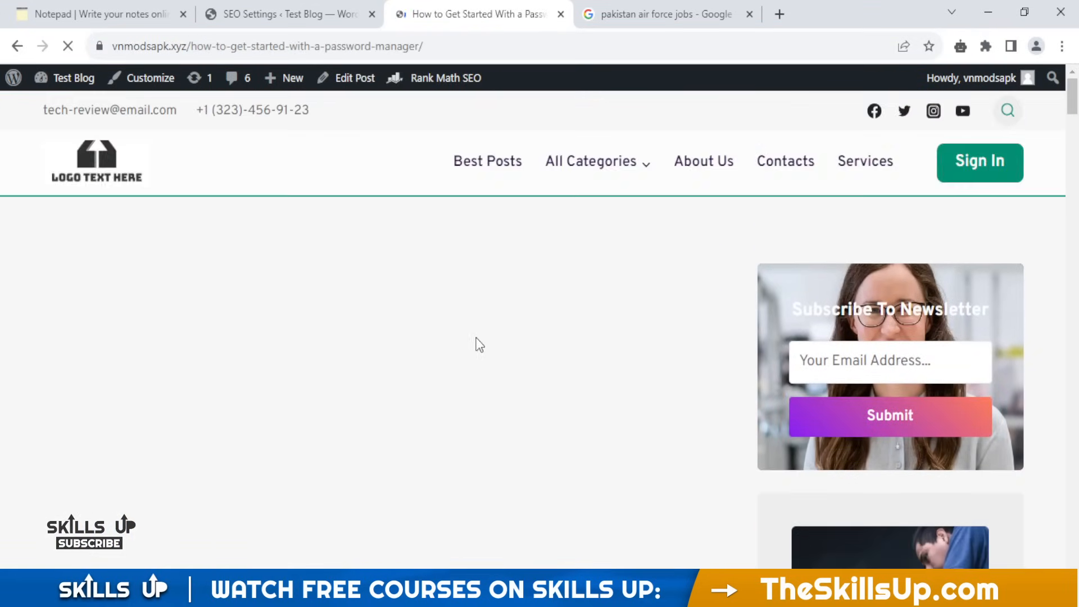
Step: Look through the password manager post's content and the images placed in it
{"action": "scroll", "coordinate": [480, 343], "scroll_direction": "down", "scroll_amount": 4}
{"action": "scroll", "coordinate": [479, 337], "scroll_direction": "down", "scroll_amount": 16}
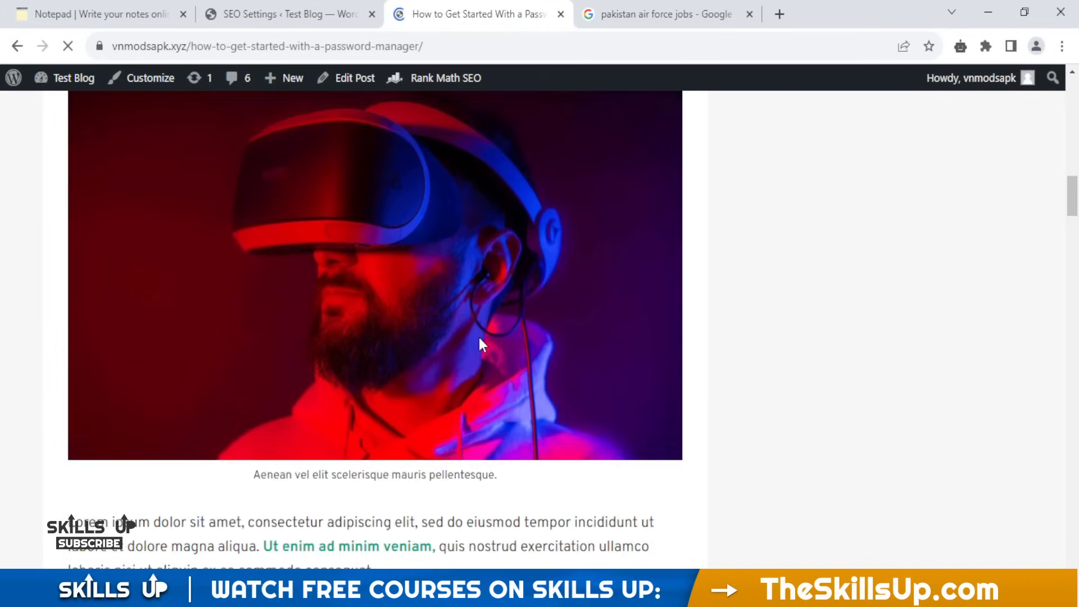
{"action": "scroll", "coordinate": [495, 365], "scroll_direction": "down", "scroll_amount": 3}
{"action": "scroll", "coordinate": [510, 383], "scroll_direction": "up", "scroll_amount": 5}
{"action": "scroll", "coordinate": [483, 354], "scroll_direction": "down", "scroll_amount": 6}
Step: Return to the WordPress admin and open the list of all posts
{"action": "left_click", "coordinate": [364, 5]}
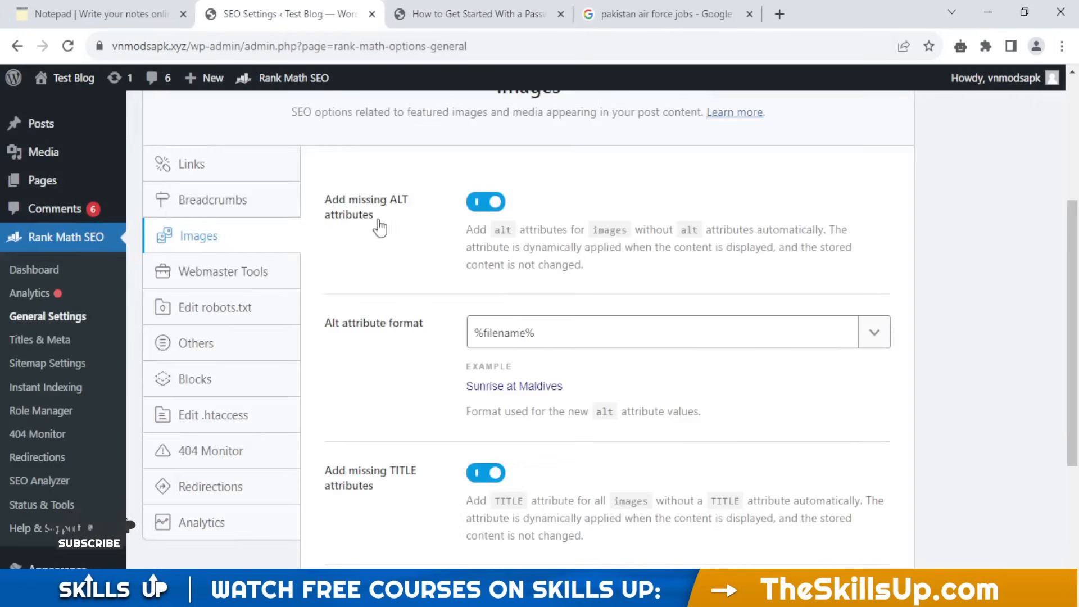
{"action": "scroll", "coordinate": [360, 180], "scroll_direction": "up", "scroll_amount": 3}
{"action": "left_click", "coordinate": [195, 159]}
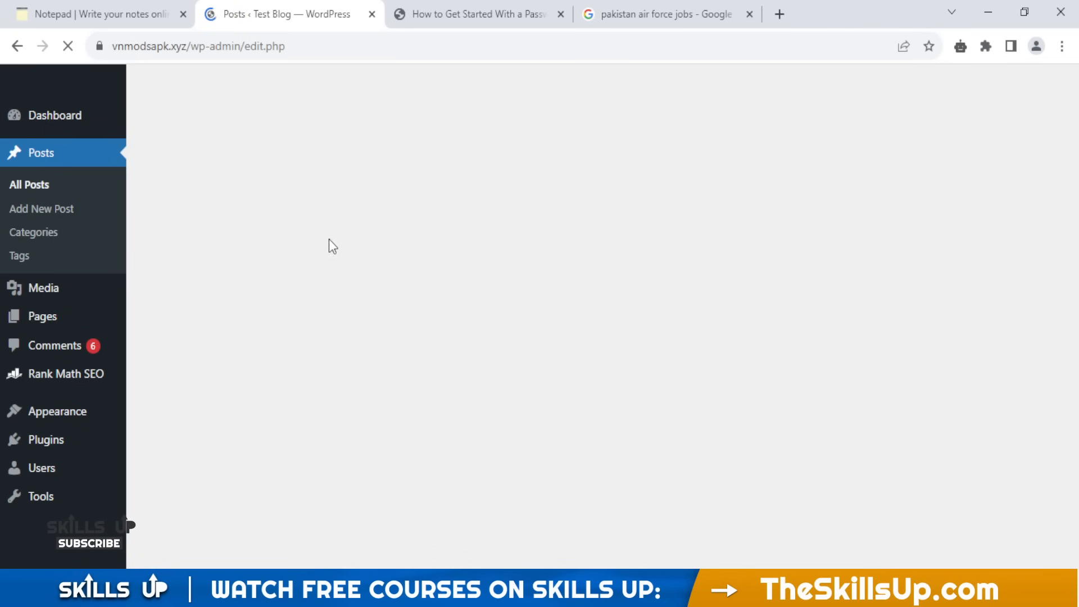
{"action": "scroll", "coordinate": [325, 238], "scroll_direction": "down", "scroll_amount": 2}
{"action": "scroll", "coordinate": [259, 114], "scroll_direction": "up", "scroll_amount": 3}
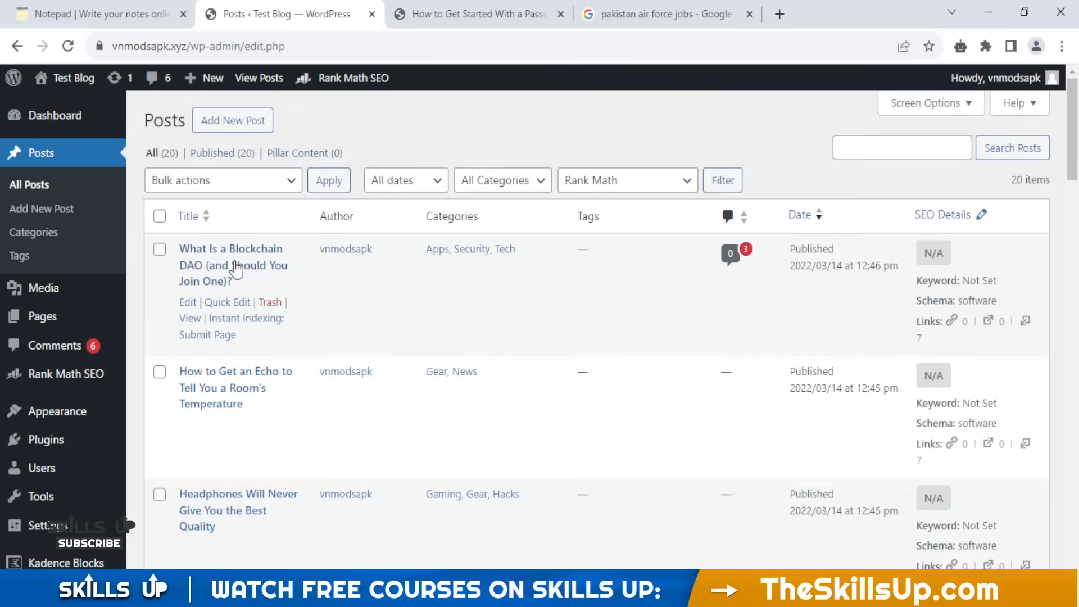
Step: Open the post What Is a Blockchain DAO (and Should You Join One)? for editing in a new browser tab
{"action": "middle_click", "coordinate": [236, 270]}
{"action": "left_click", "coordinate": [423, 12]}
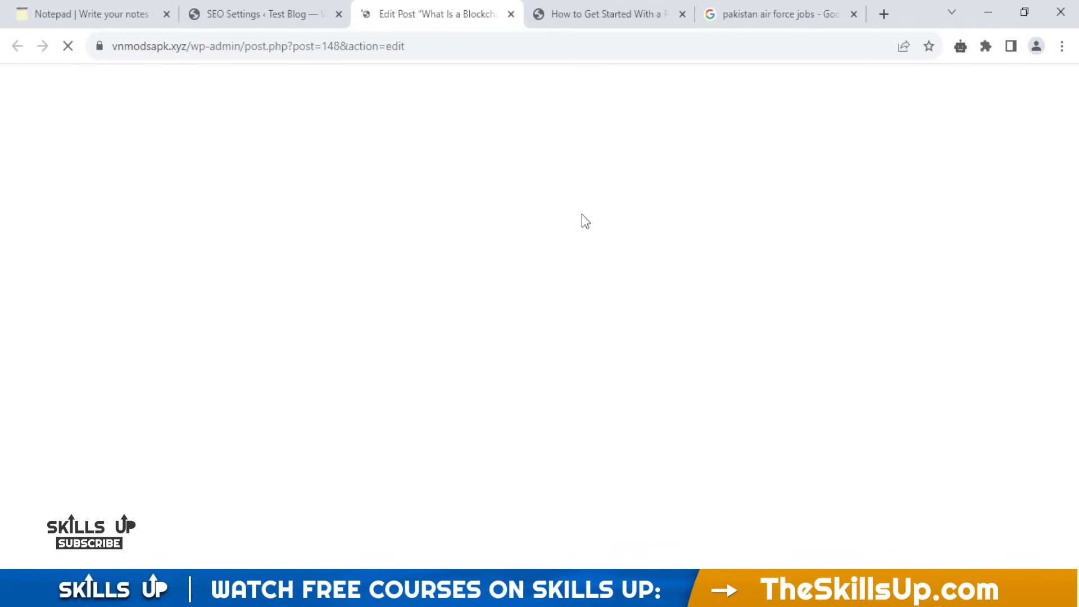
{"action": "left_click", "coordinate": [287, 13]}
{"action": "left_click", "coordinate": [441, 14]}
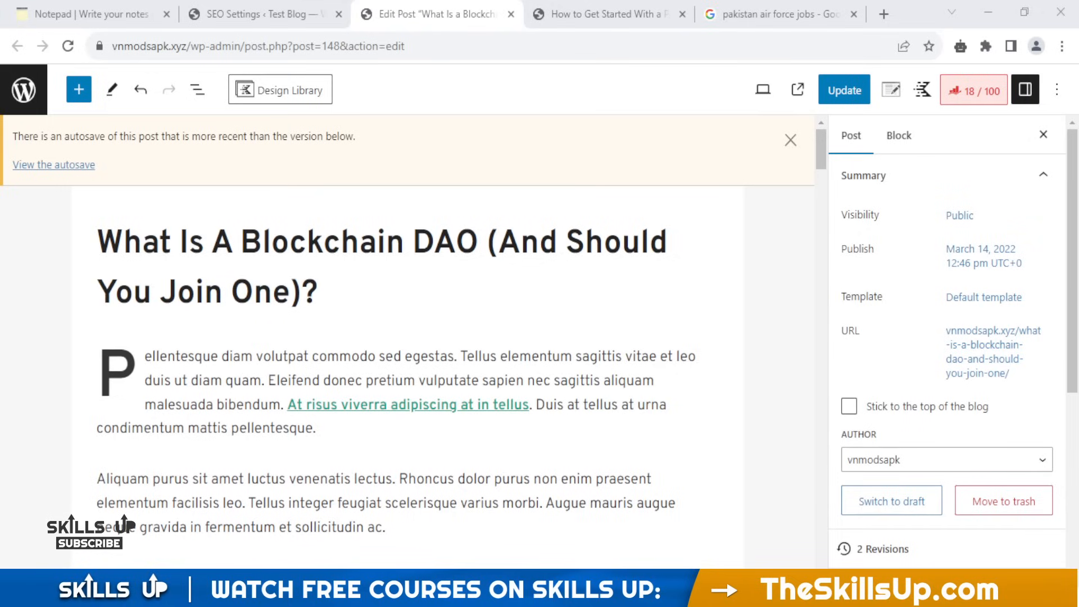
Step: Select the VR headset image in the post and open its media library details to review the alt text, title and caption fields
{"action": "scroll", "coordinate": [595, 408], "scroll_direction": "down", "scroll_amount": 15}
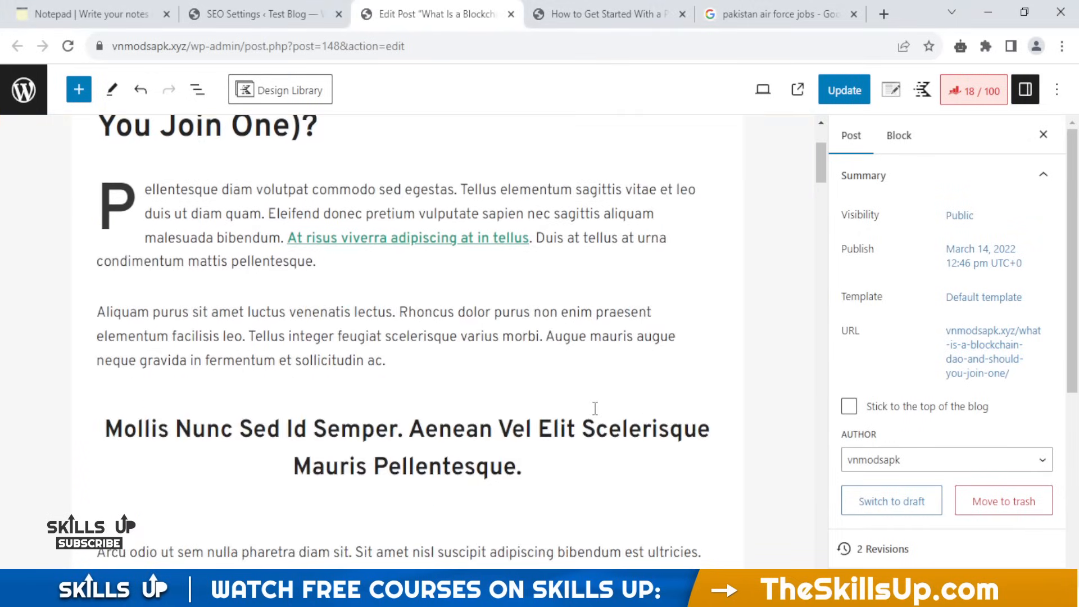
{"action": "scroll", "coordinate": [595, 409], "scroll_direction": "down", "scroll_amount": 1}
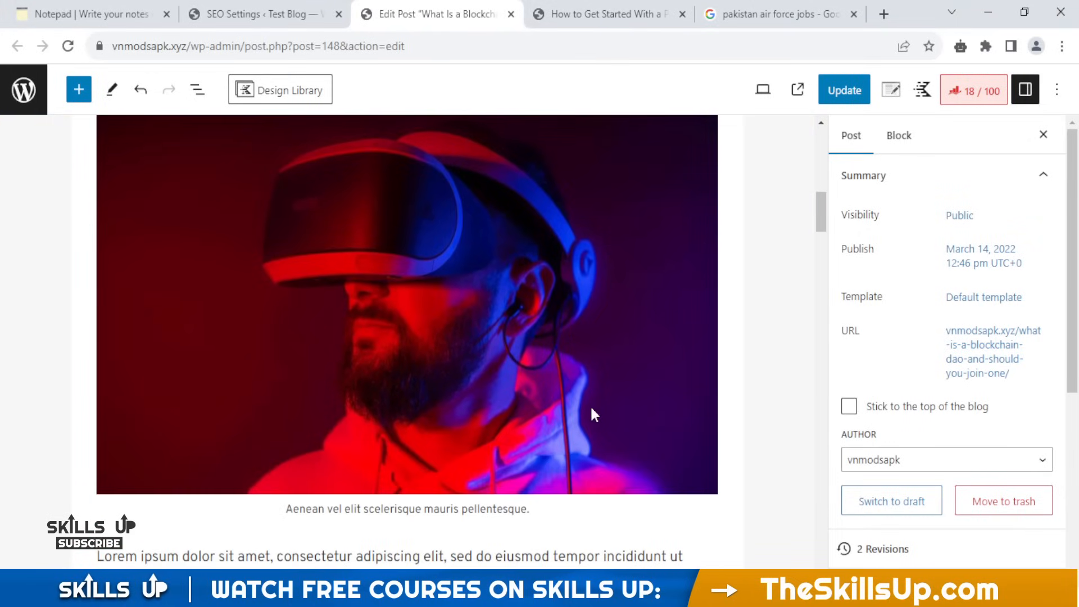
{"action": "left_click", "coordinate": [475, 319]}
{"action": "scroll", "coordinate": [582, 332], "scroll_direction": "down", "scroll_amount": 2}
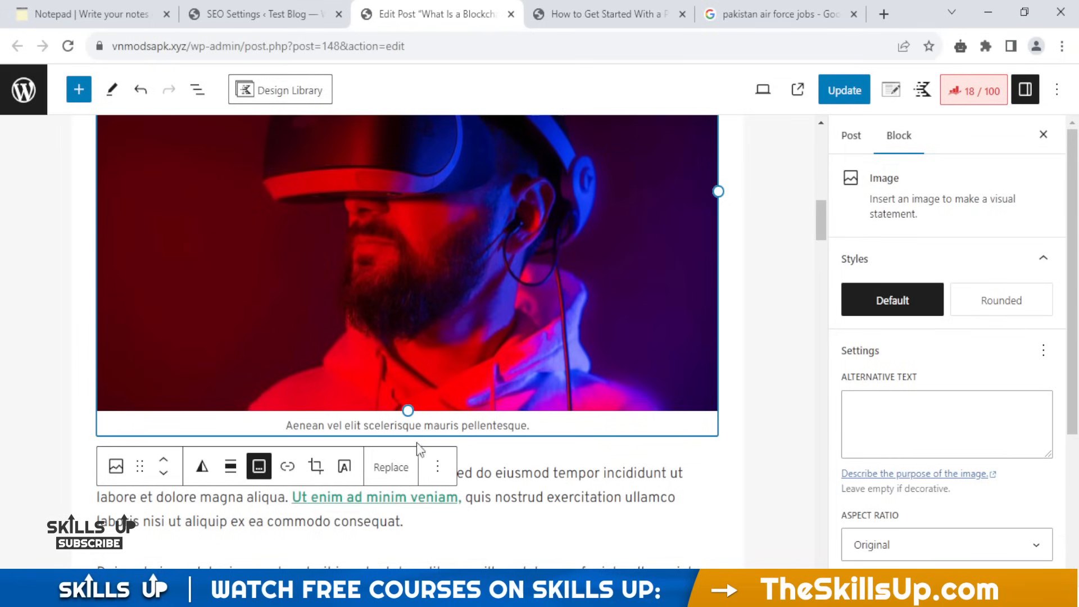
{"action": "left_click", "coordinate": [390, 467]}
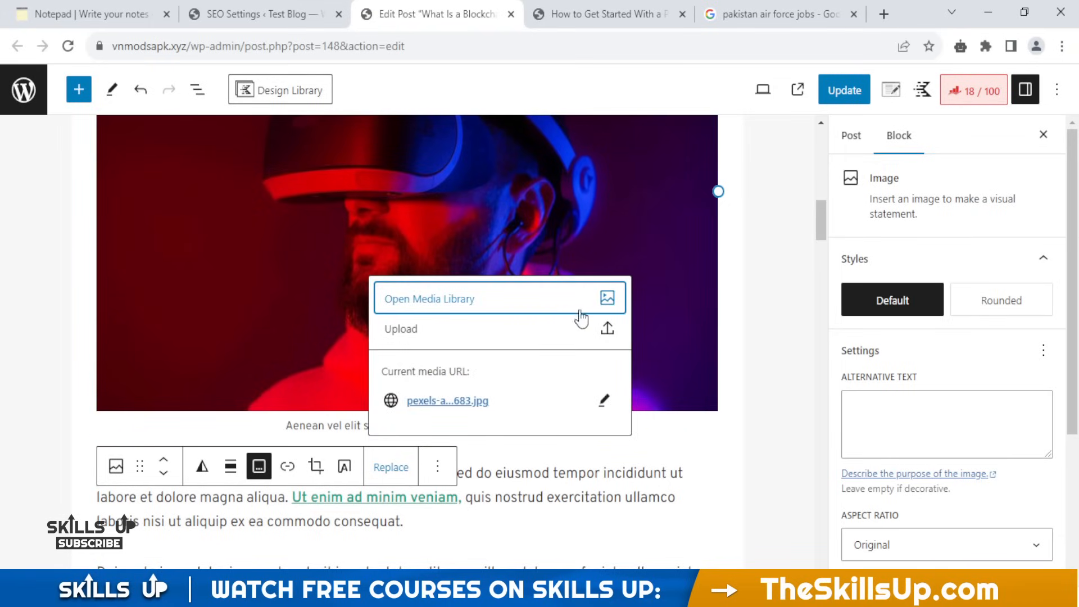
{"action": "left_click", "coordinate": [465, 300]}
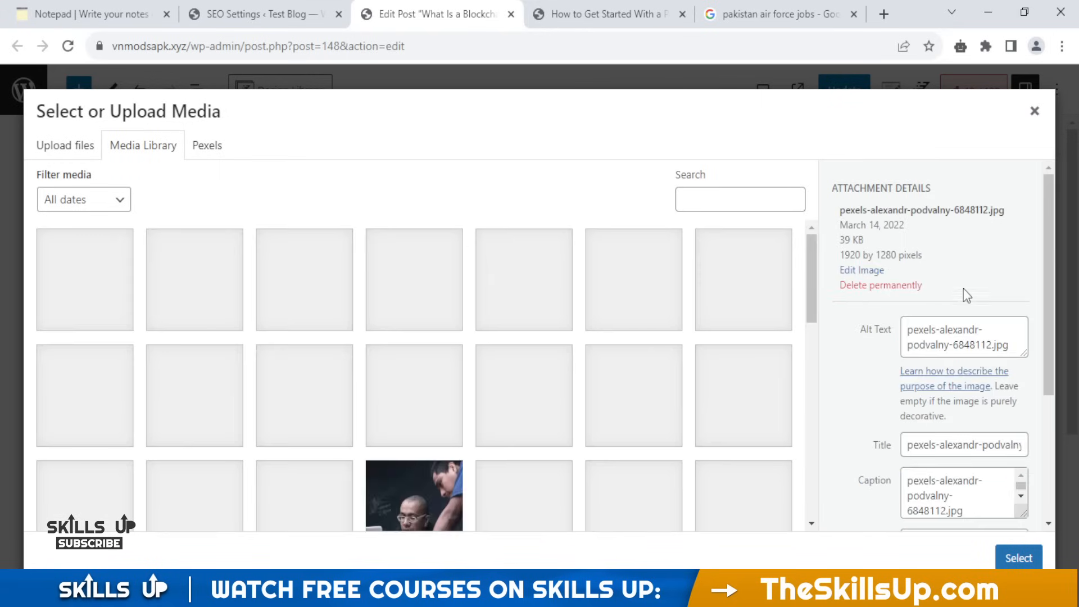
{"action": "scroll", "coordinate": [929, 281], "scroll_direction": "down", "scroll_amount": 3}
{"action": "scroll", "coordinate": [929, 281], "scroll_direction": "up", "scroll_amount": 3}
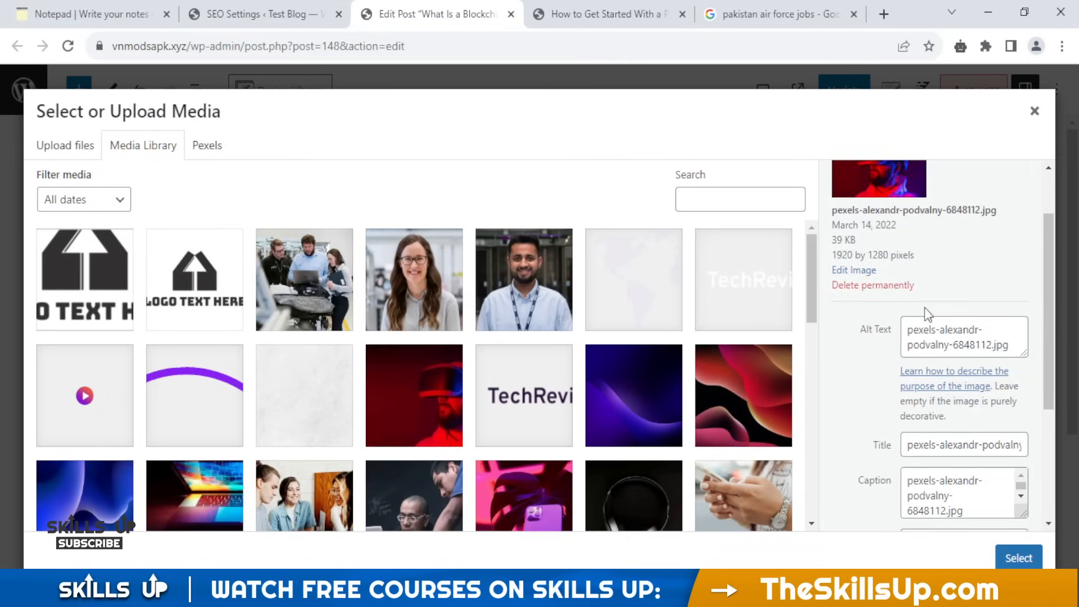
Step: Check the VR headset image's file name in its attachment details against the alt text
{"action": "scroll", "coordinate": [925, 308], "scroll_direction": "up", "scroll_amount": 2}
{"action": "left_click_drag", "start_coordinate": [832, 285], "coordinate": [992, 289]}
{"action": "scroll", "coordinate": [980, 306], "scroll_direction": "down", "scroll_amount": 2}
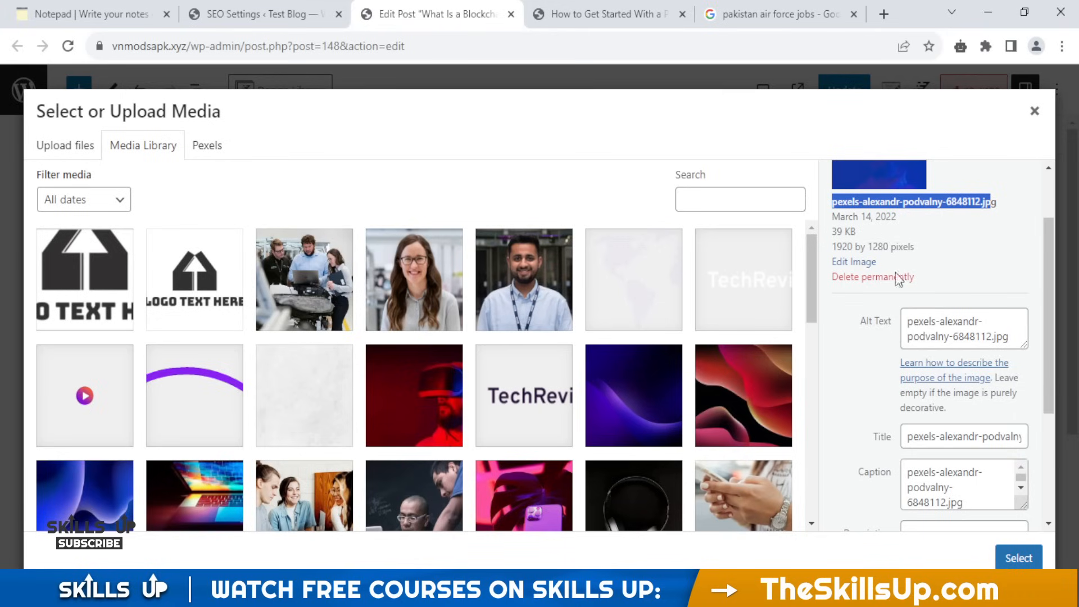
{"action": "left_click_drag", "start_coordinate": [833, 202], "coordinate": [996, 217]}
{"action": "left_click", "coordinate": [996, 216]}
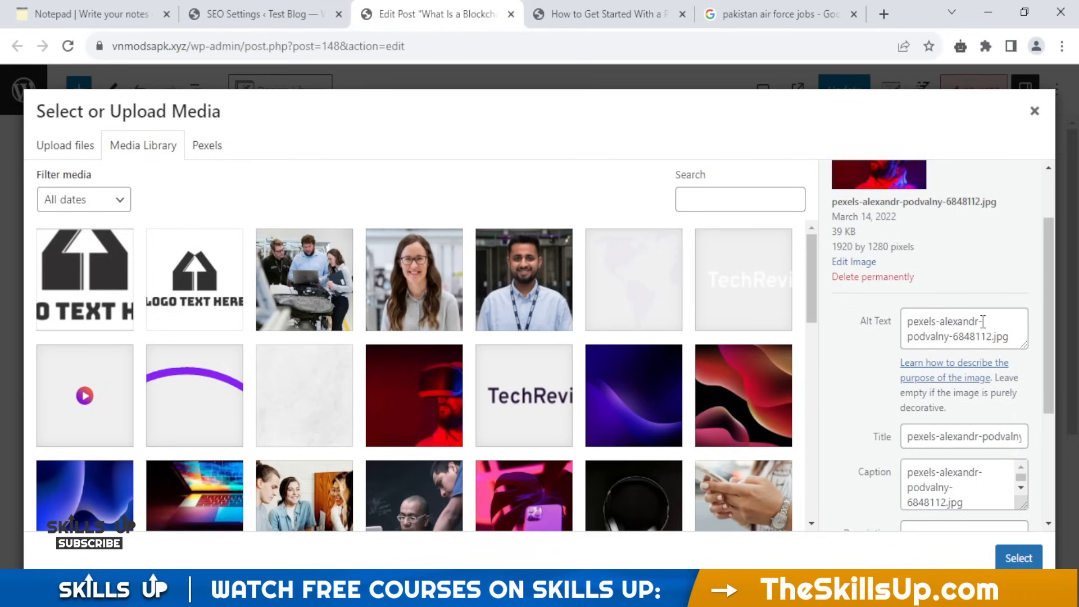
Step: Compare the image's title, caption and description fields with its file name and close the media library without changes
{"action": "scroll", "coordinate": [984, 315], "scroll_direction": "down", "scroll_amount": 2}
{"action": "left_click", "coordinate": [942, 239]}
{"action": "triple_click", "coordinate": [942, 238]}
{"action": "double_click", "coordinate": [946, 354]}
{"action": "triple_click", "coordinate": [945, 360]}
{"action": "scroll", "coordinate": [938, 359], "scroll_direction": "down", "scroll_amount": 2}
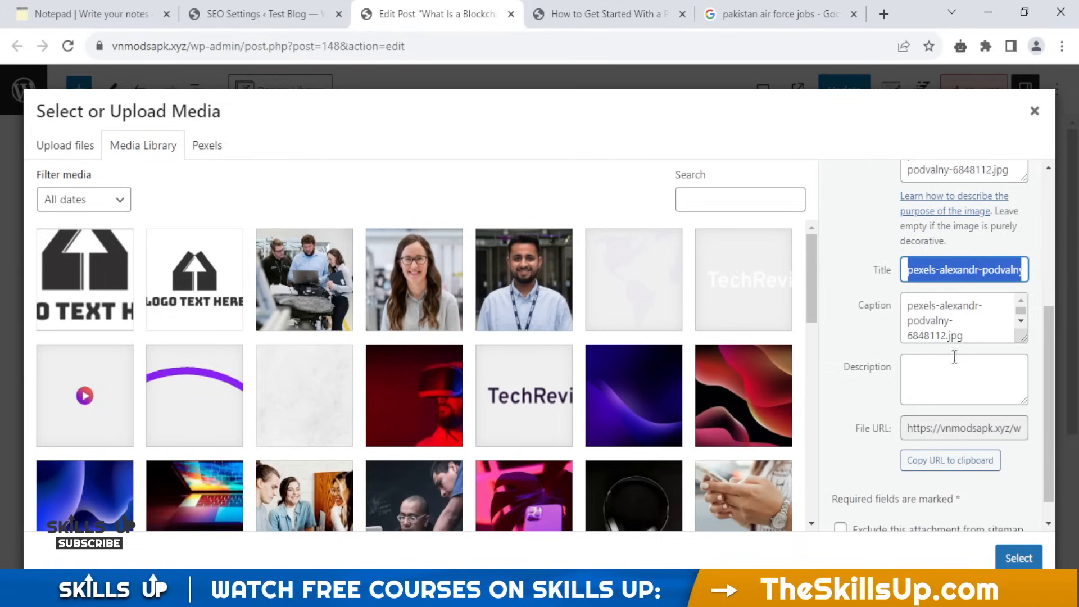
{"action": "scroll", "coordinate": [925, 356], "scroll_direction": "up", "scroll_amount": 6}
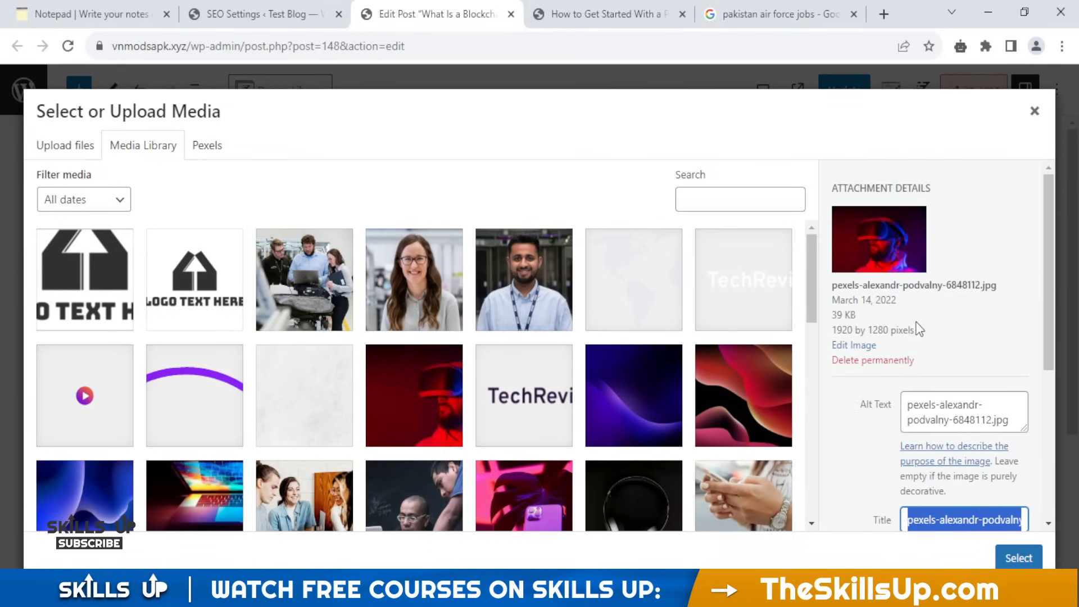
{"action": "left_click", "coordinate": [1034, 111]}
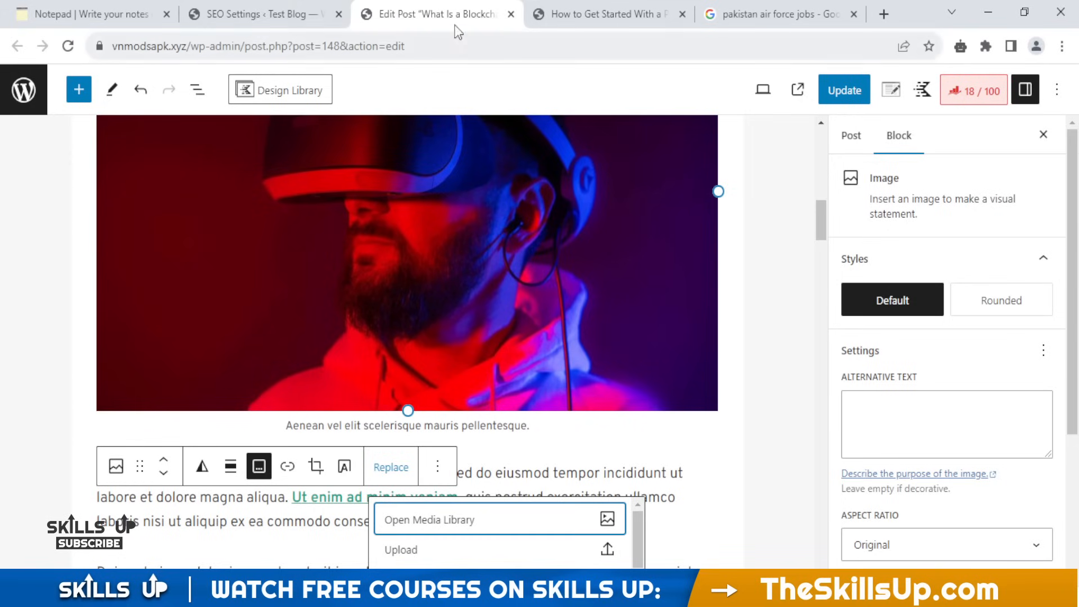
Step: Return to the Rank Math general settings and save the Links options
{"action": "left_click", "coordinate": [259, 14]}
{"action": "scroll", "coordinate": [730, 337], "scroll_direction": "down", "scroll_amount": 1}
{"action": "scroll", "coordinate": [706, 352], "scroll_direction": "down", "scroll_amount": 5}
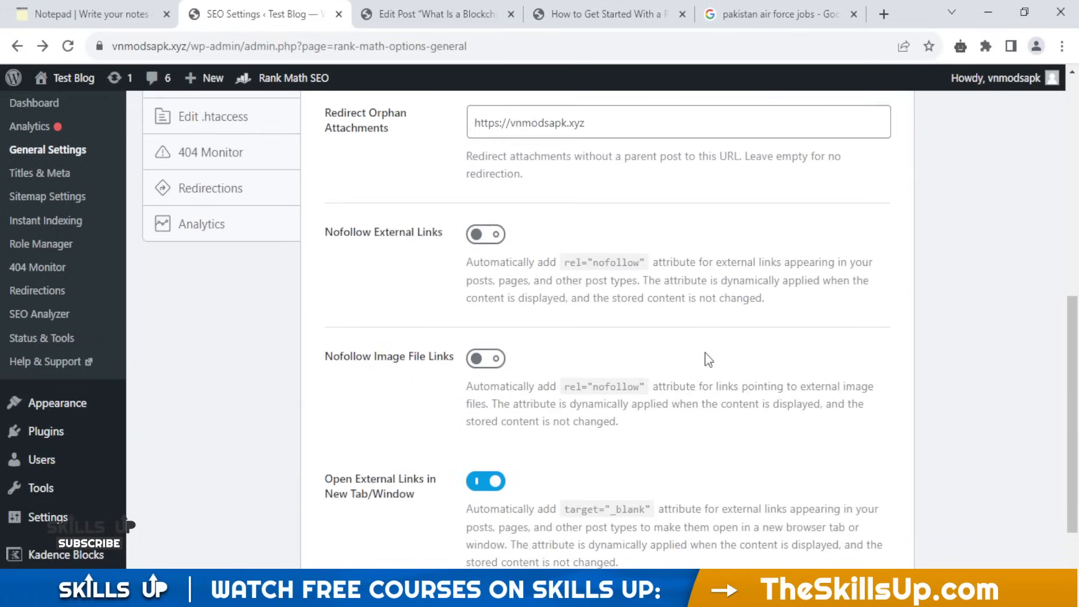
{"action": "scroll", "coordinate": [705, 353], "scroll_direction": "up", "scroll_amount": 3}
{"action": "scroll", "coordinate": [691, 320], "scroll_direction": "down", "scroll_amount": 3}
{"action": "scroll", "coordinate": [680, 318], "scroll_direction": "down", "scroll_amount": 2}
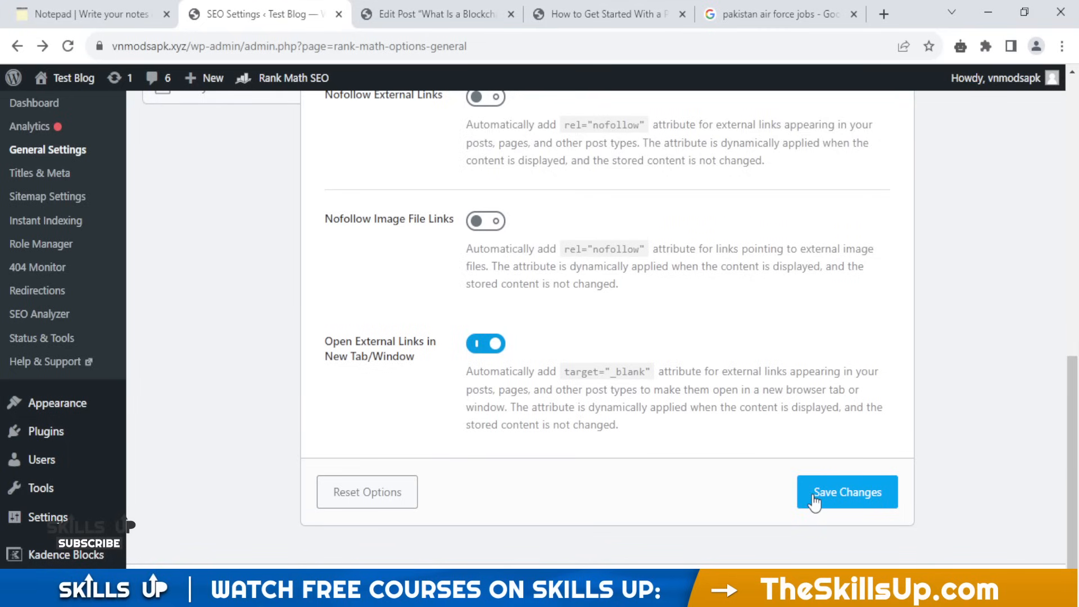
{"action": "left_click", "coordinate": [814, 501]}
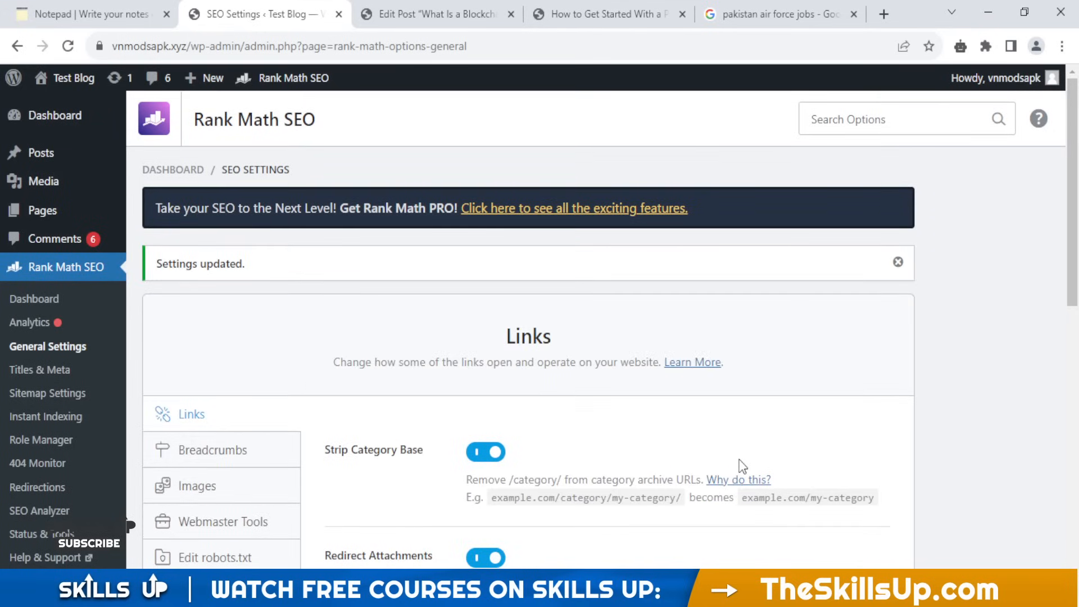
Step: Look over the Links options, open the robots.txt editor and review its default rules
{"action": "scroll", "coordinate": [733, 444], "scroll_direction": "down", "scroll_amount": 2}
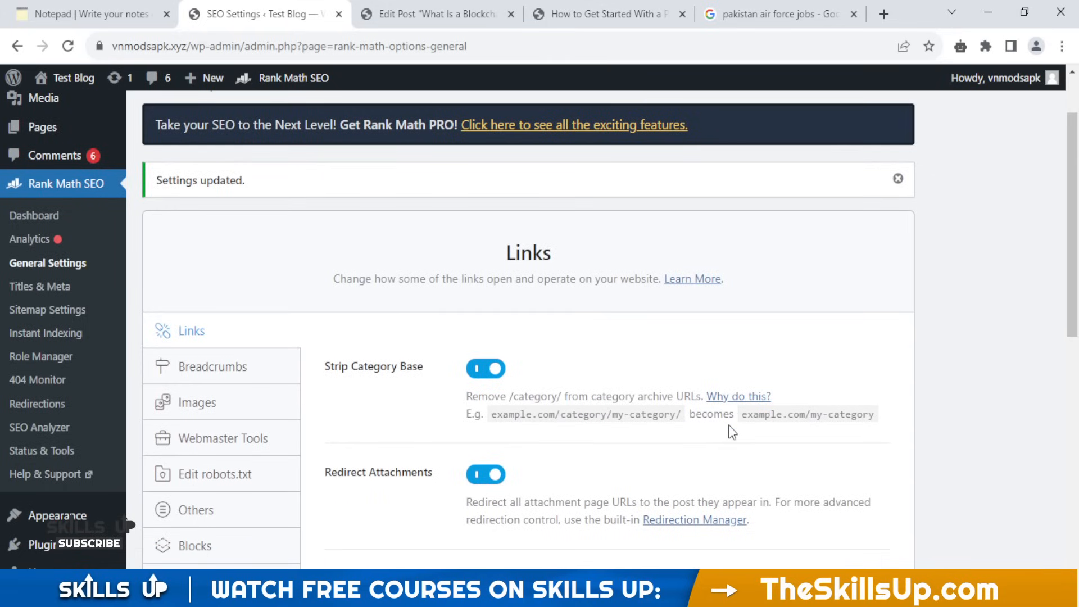
{"action": "scroll", "coordinate": [702, 432], "scroll_direction": "down", "scroll_amount": 3}
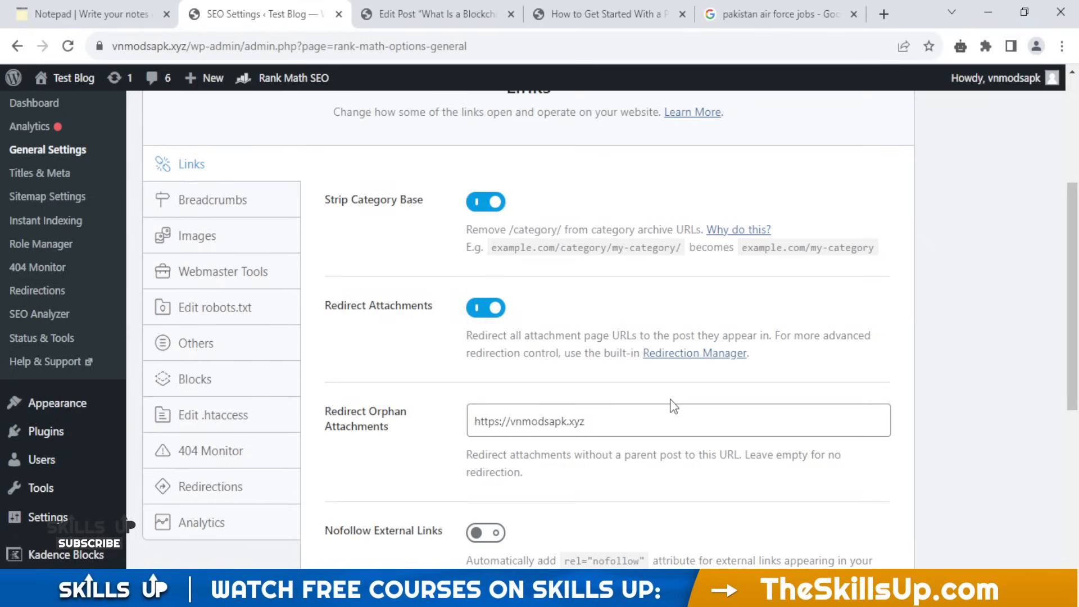
{"action": "scroll", "coordinate": [301, 202], "scroll_direction": "down", "scroll_amount": 2}
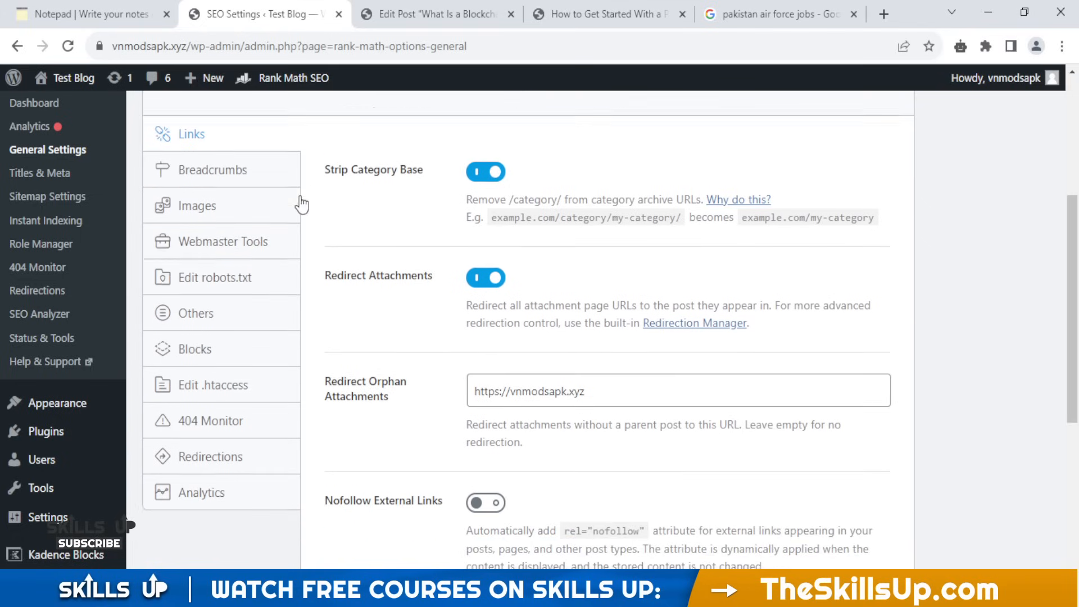
{"action": "scroll", "coordinate": [318, 213], "scroll_direction": "up", "scroll_amount": 2}
{"action": "scroll", "coordinate": [316, 235], "scroll_direction": "down", "scroll_amount": 2}
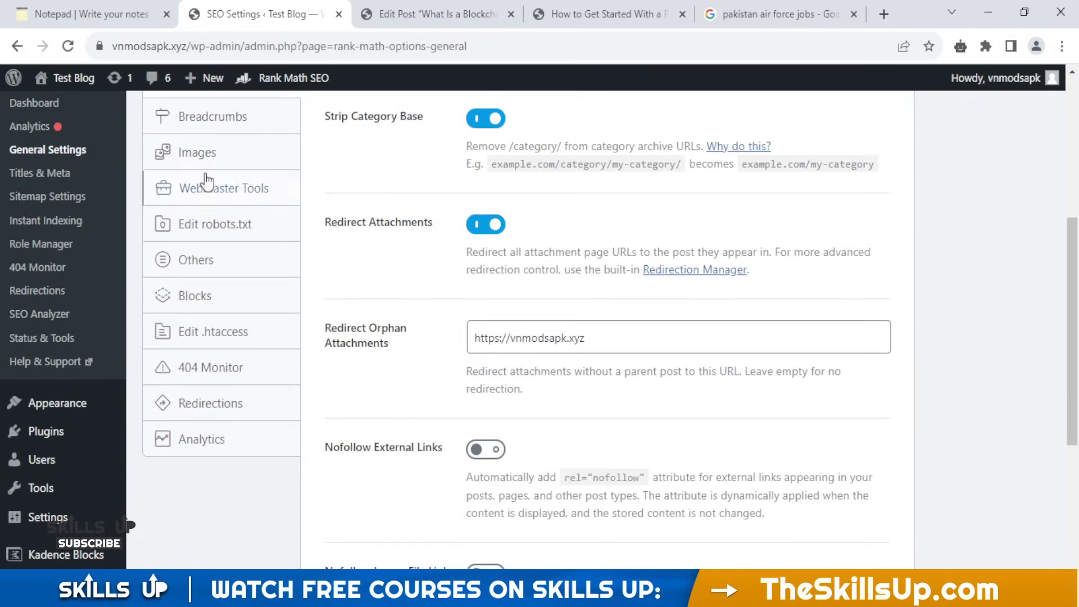
{"action": "left_click", "coordinate": [270, 223]}
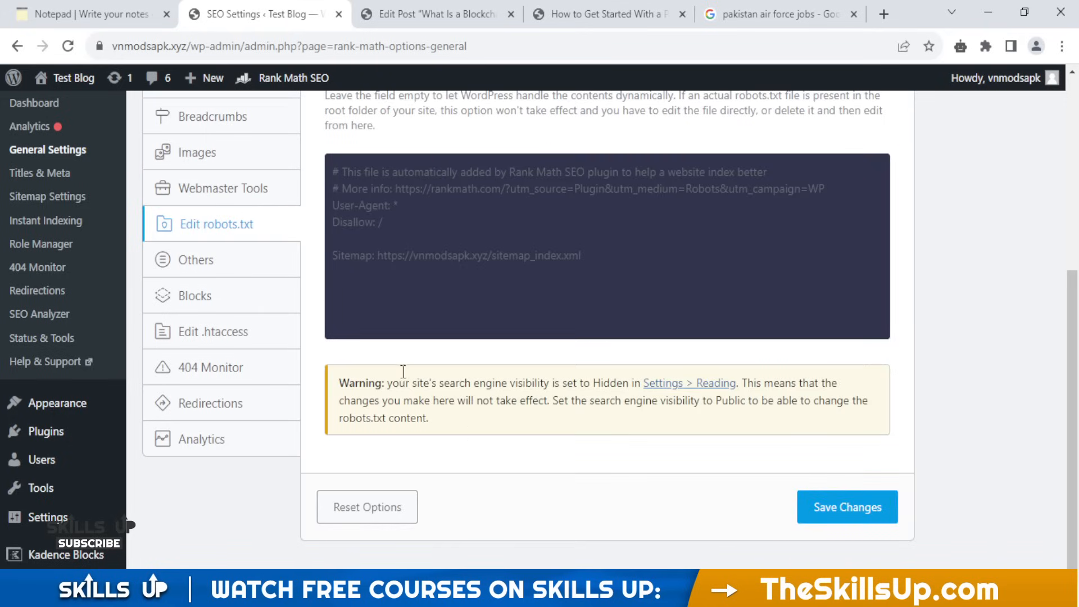
{"action": "scroll", "coordinate": [645, 334], "scroll_direction": "up", "scroll_amount": 3}
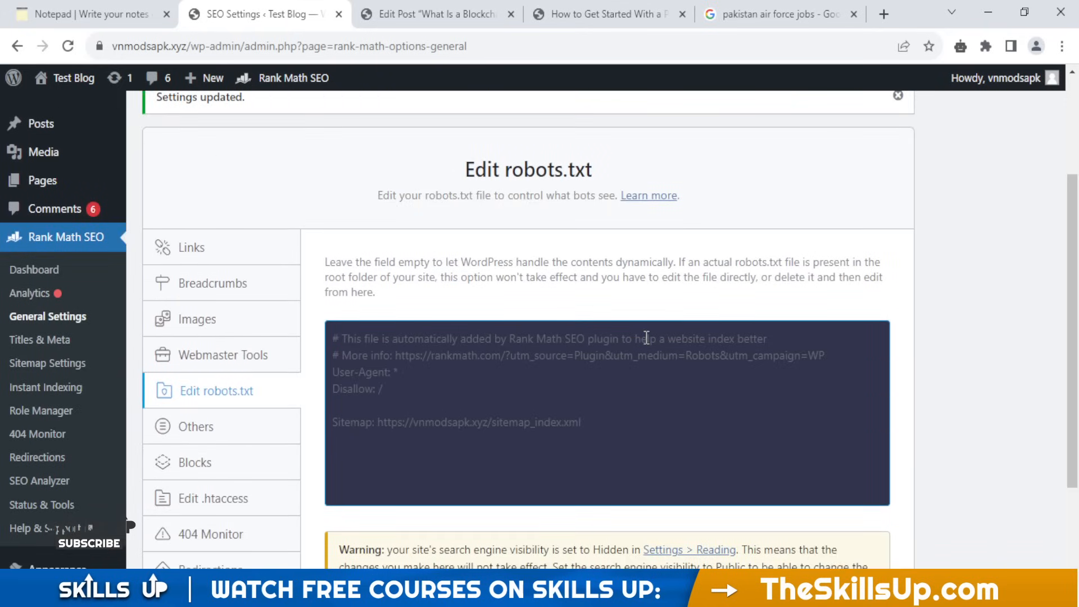
{"action": "scroll", "coordinate": [646, 337], "scroll_direction": "down", "scroll_amount": 1}
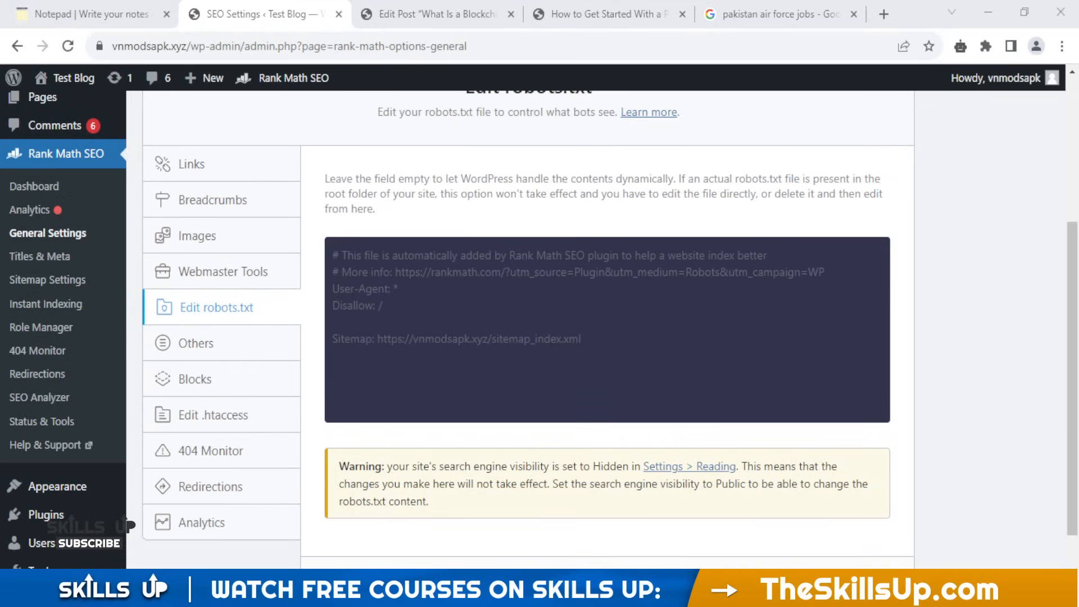
{"action": "left_click", "coordinate": [646, 337]}
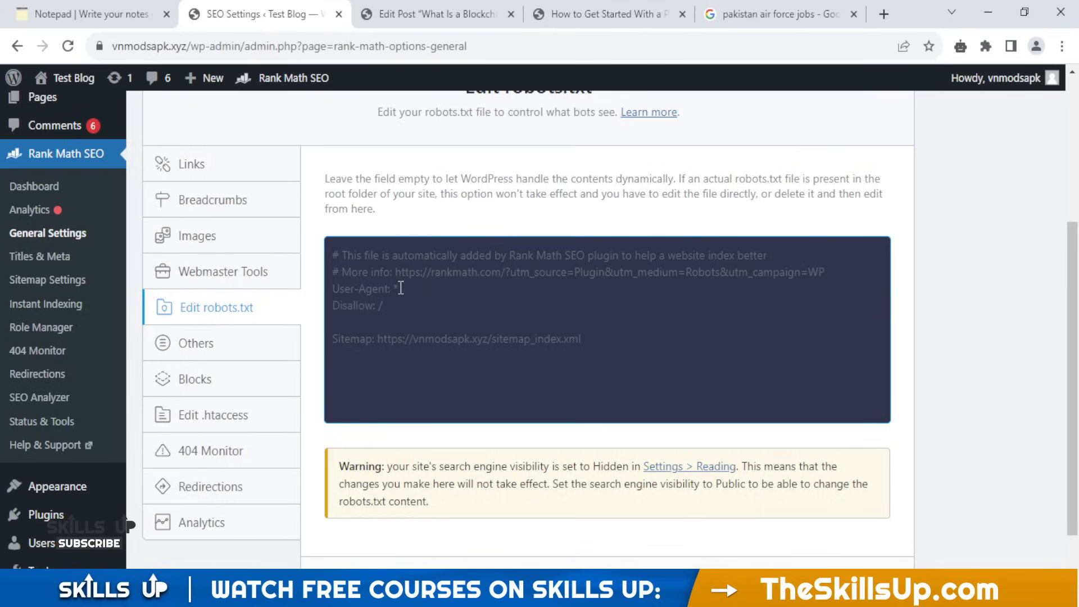
Step: Save the robots.txt settings with the editor field left empty
{"action": "scroll", "coordinate": [487, 279], "scroll_direction": "down", "scroll_amount": 2}
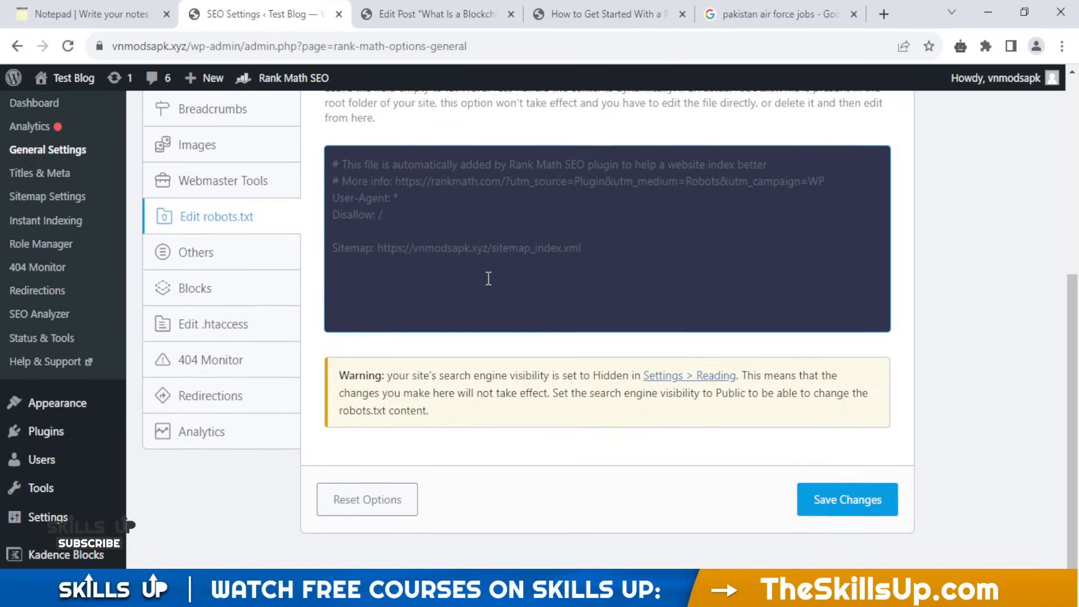
{"action": "scroll", "coordinate": [521, 284], "scroll_direction": "up", "scroll_amount": 2}
{"action": "scroll", "coordinate": [521, 287], "scroll_direction": "down", "scroll_amount": 2}
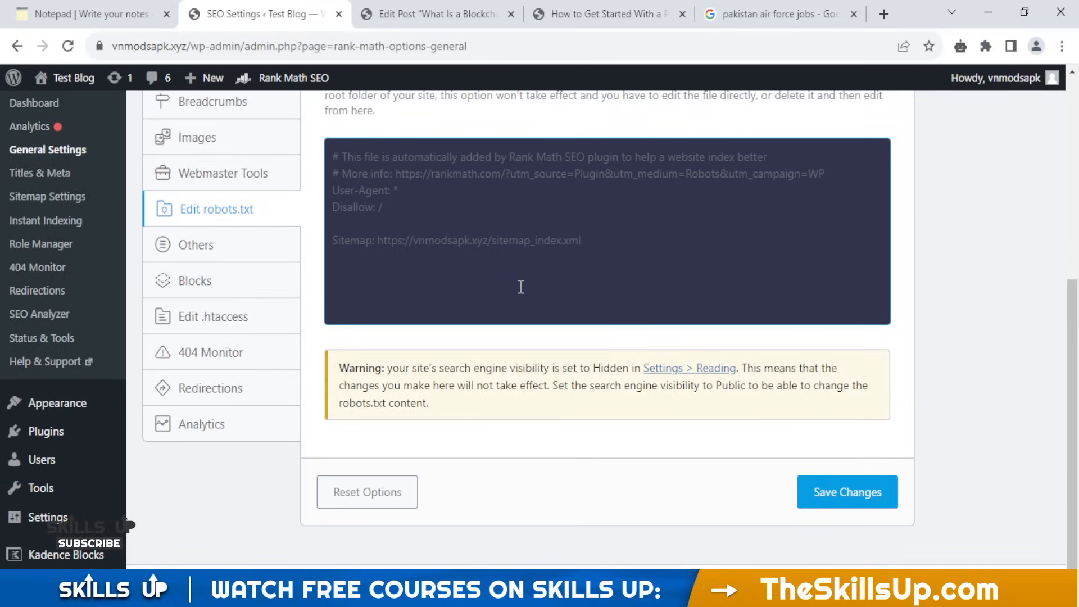
{"action": "left_click", "coordinate": [834, 504]}
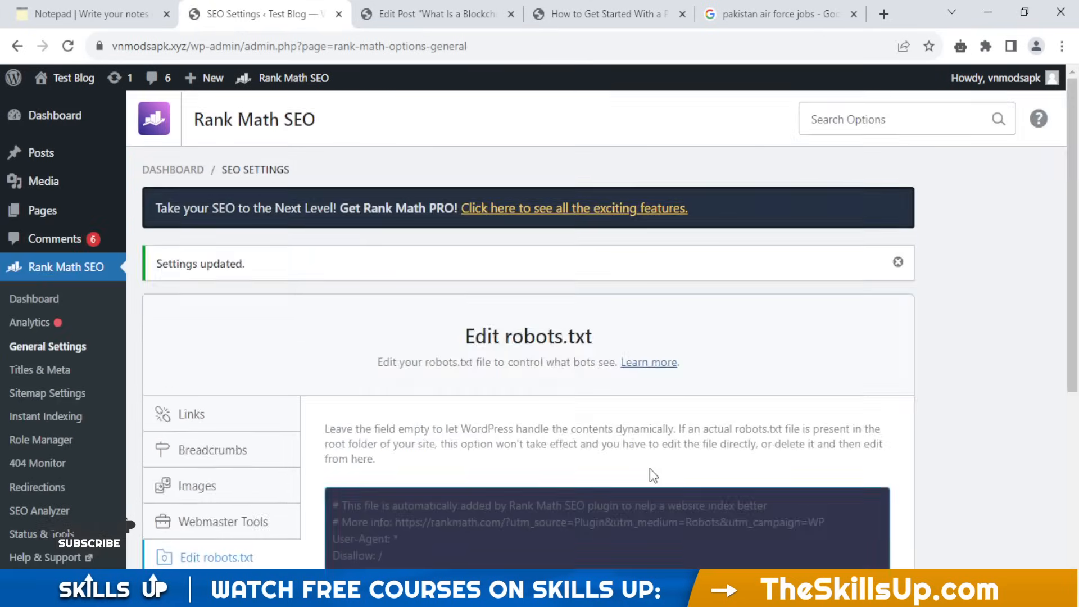
Step: Open the Webmaster Tools settings and review the Google Search Console and Bing Webmaster Tools verification fields
{"action": "scroll", "coordinate": [609, 449], "scroll_direction": "down", "scroll_amount": 3}
{"action": "scroll", "coordinate": [609, 449], "scroll_direction": "down", "scroll_amount": 2}
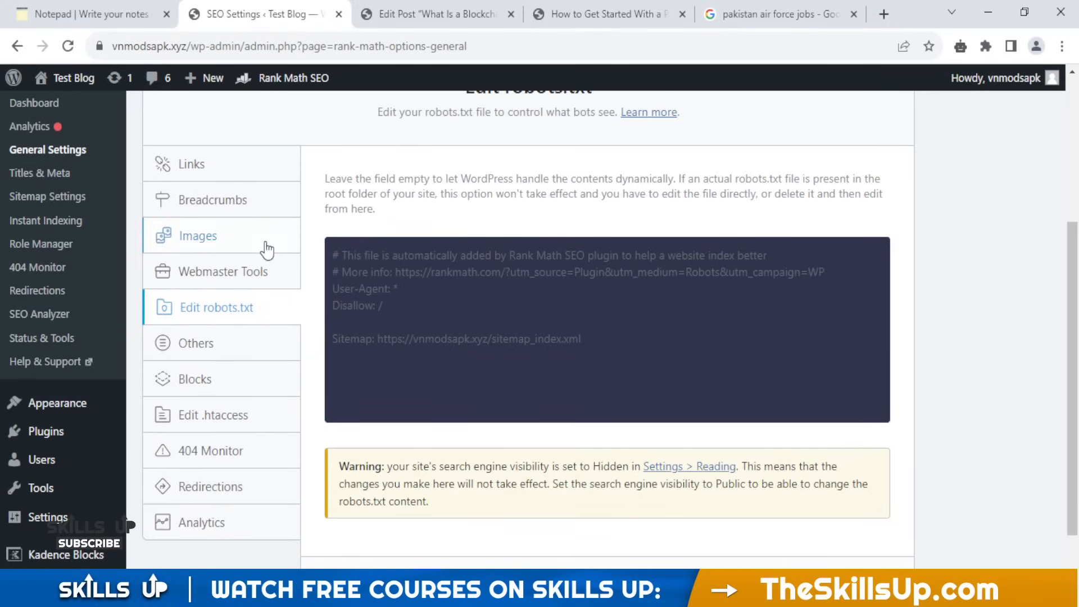
{"action": "left_click", "coordinate": [258, 271]}
{"action": "scroll", "coordinate": [613, 253], "scroll_direction": "down", "scroll_amount": 3}
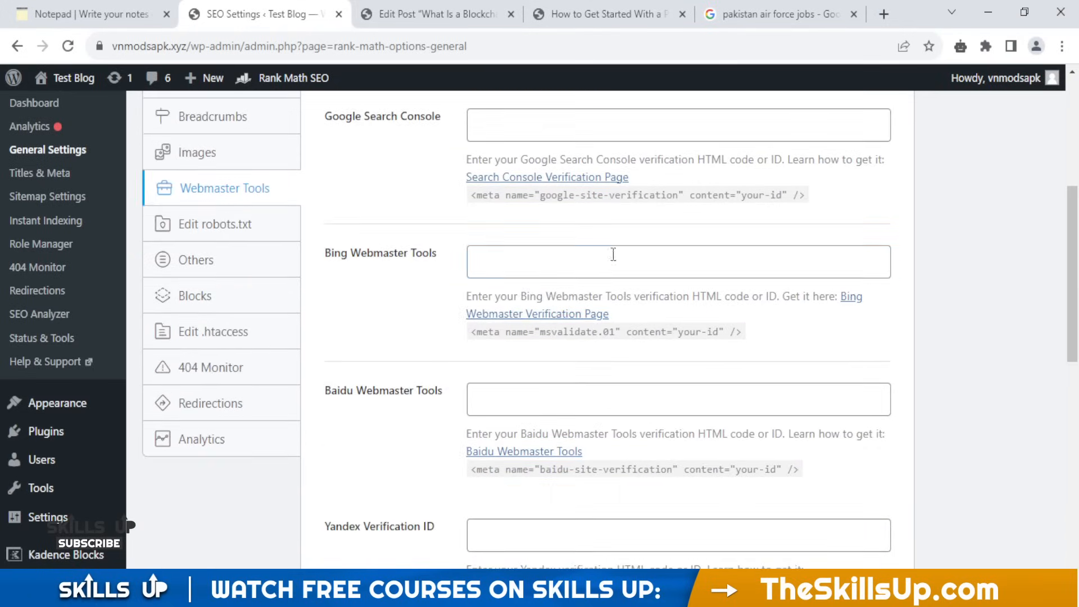
{"action": "scroll", "coordinate": [622, 267], "scroll_direction": "up", "scroll_amount": 3}
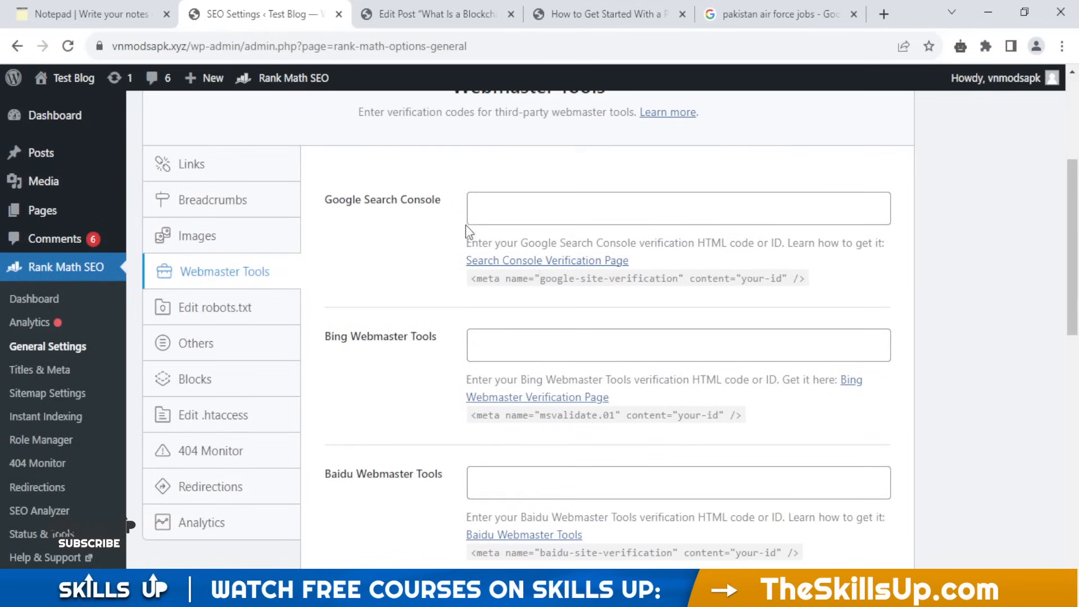
{"action": "left_click", "coordinate": [508, 216]}
{"action": "left_click", "coordinate": [514, 344]}
{"action": "scroll", "coordinate": [516, 345], "scroll_direction": "down", "scroll_amount": 1}
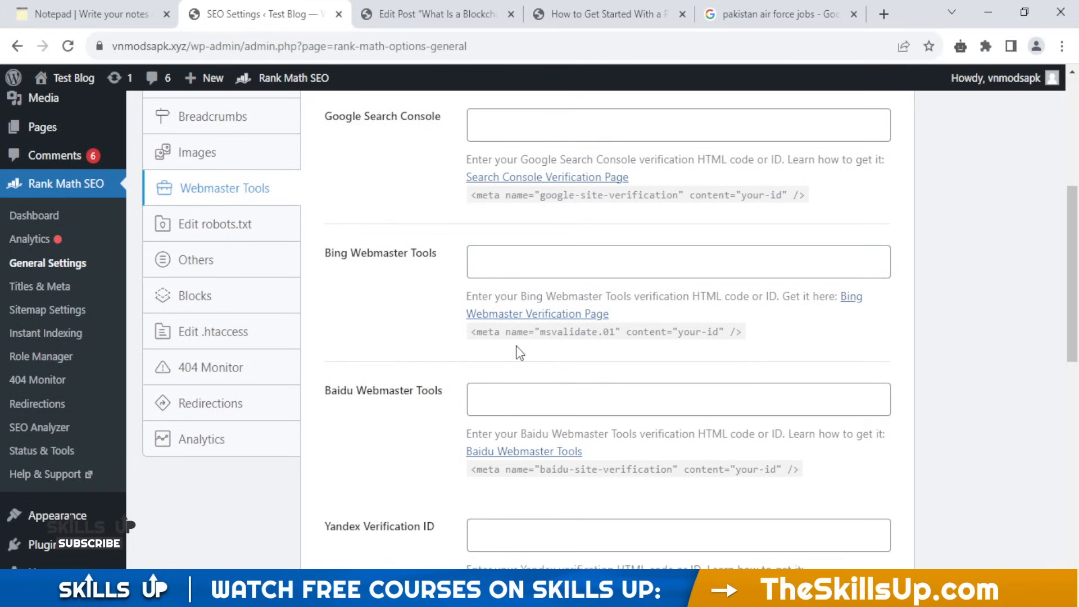
Step: Look through the Baidu, Yandex, Pinterest and Norton Safe Web verification fields and the Custom Webmaster Tags field
{"action": "scroll", "coordinate": [516, 346], "scroll_direction": "down", "scroll_amount": 4}
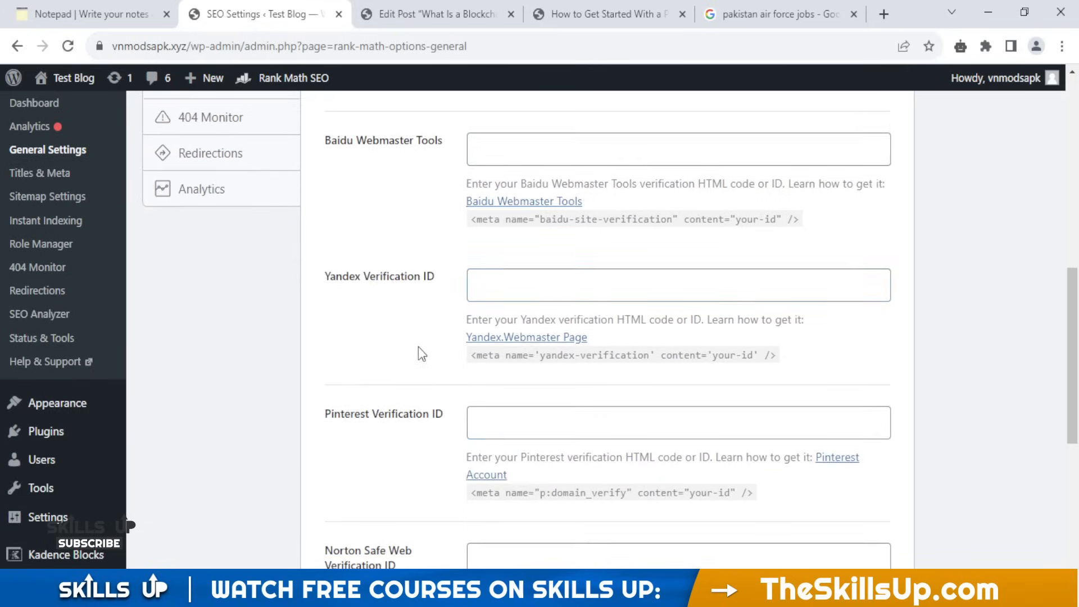
{"action": "scroll", "coordinate": [453, 250], "scroll_direction": "down", "scroll_amount": 1}
{"action": "scroll", "coordinate": [642, 454], "scroll_direction": "down", "scroll_amount": 1}
{"action": "scroll", "coordinate": [754, 399], "scroll_direction": "down", "scroll_amount": 1}
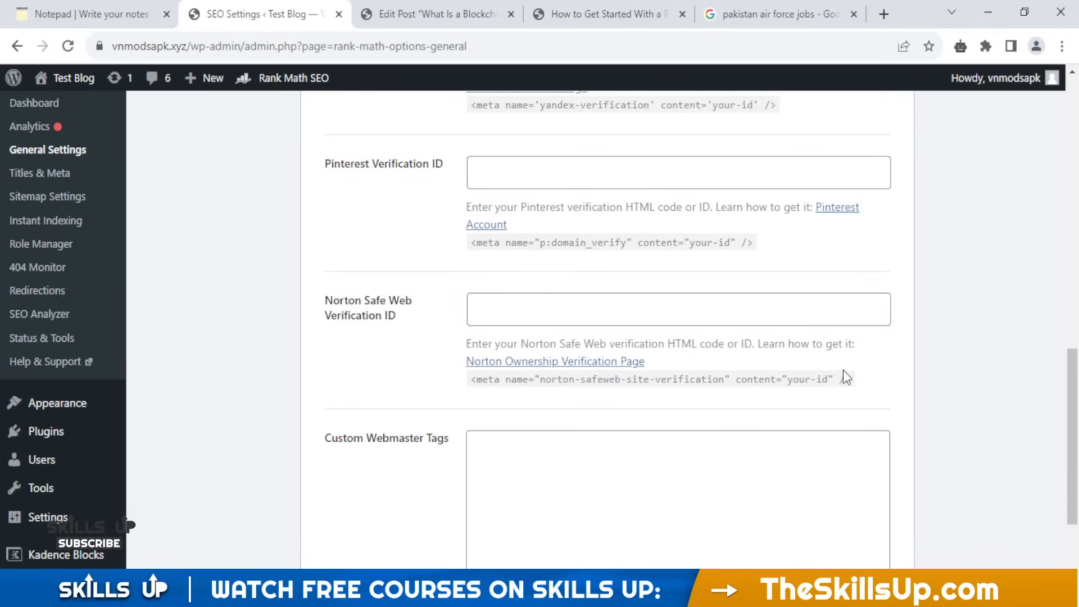
{"action": "scroll", "coordinate": [843, 370], "scroll_direction": "up", "scroll_amount": 5}
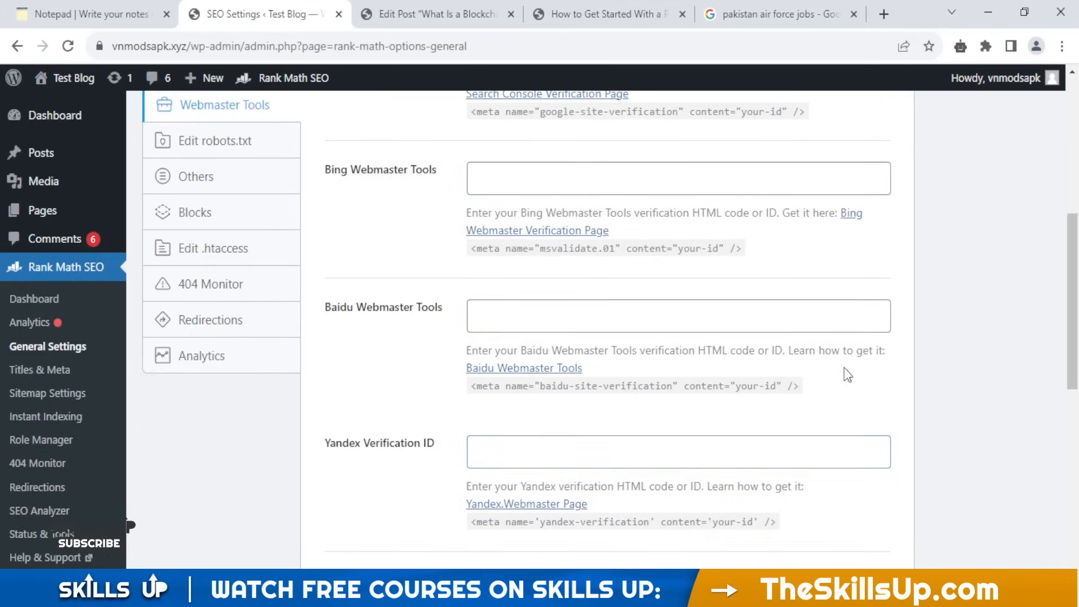
{"action": "scroll", "coordinate": [814, 375], "scroll_direction": "up", "scroll_amount": 1}
{"action": "scroll", "coordinate": [784, 371], "scroll_direction": "down", "scroll_amount": 2}
{"action": "scroll", "coordinate": [742, 365], "scroll_direction": "up", "scroll_amount": 2}
{"action": "scroll", "coordinate": [738, 364], "scroll_direction": "down", "scroll_amount": 1}
{"action": "scroll", "coordinate": [696, 348], "scroll_direction": "up", "scroll_amount": 2}
{"action": "scroll", "coordinate": [337, 348], "scroll_direction": "down", "scroll_amount": 1}
Step: Open the Others settings and look through the site feed content options and the available variables
{"action": "left_click", "coordinate": [246, 260]}
{"action": "scroll", "coordinate": [753, 313], "scroll_direction": "up", "scroll_amount": 2}
{"action": "scroll", "coordinate": [753, 313], "scroll_direction": "down", "scroll_amount": 2}
{"action": "scroll", "coordinate": [754, 305], "scroll_direction": "down", "scroll_amount": 5}
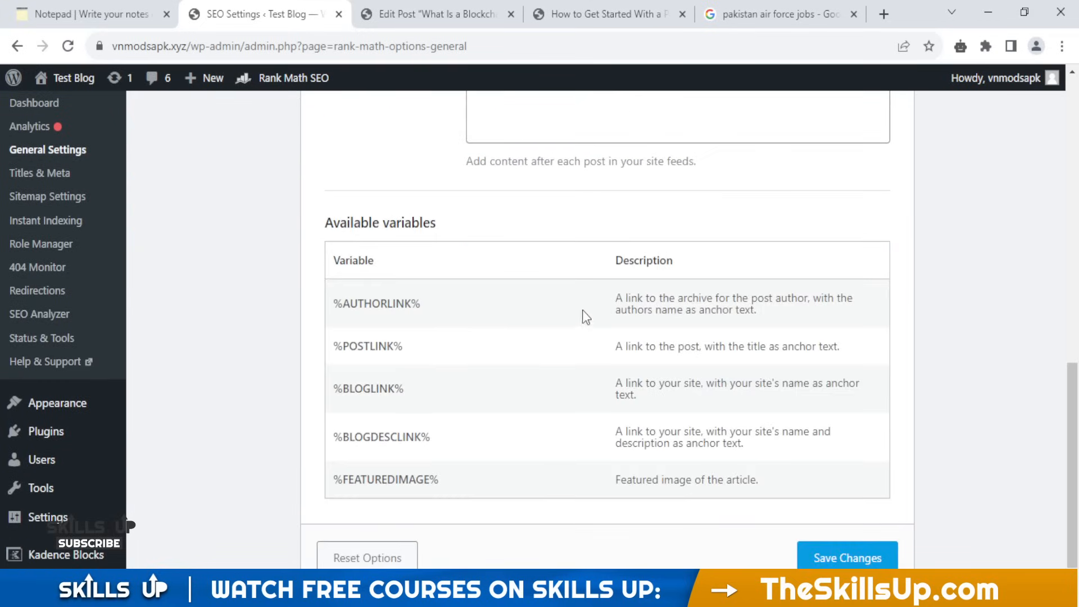
{"action": "scroll", "coordinate": [257, 277], "scroll_direction": "up", "scroll_amount": 3}
{"action": "scroll", "coordinate": [270, 191], "scroll_direction": "up", "scroll_amount": 3}
Step: Open the Blocks settings and review the Table of Contents title, list style and excluded headings options
{"action": "left_click", "coordinate": [229, 298]}
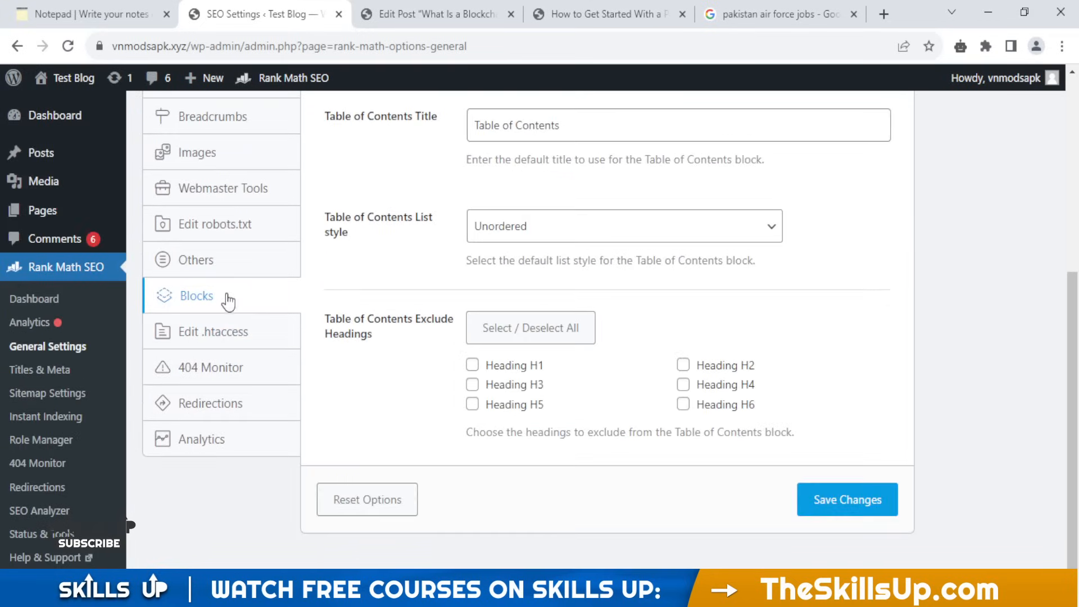
{"action": "scroll", "coordinate": [233, 334], "scroll_direction": "up", "scroll_amount": 3}
{"action": "scroll", "coordinate": [662, 272], "scroll_direction": "down", "scroll_amount": 2}
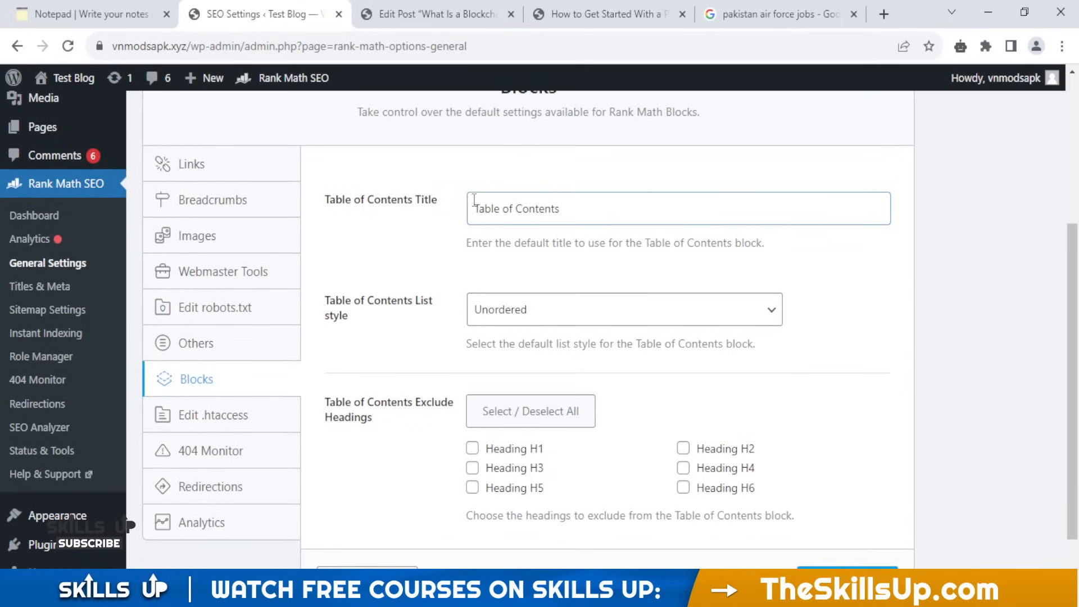
{"action": "scroll", "coordinate": [580, 231], "scroll_direction": "down", "scroll_amount": 2}
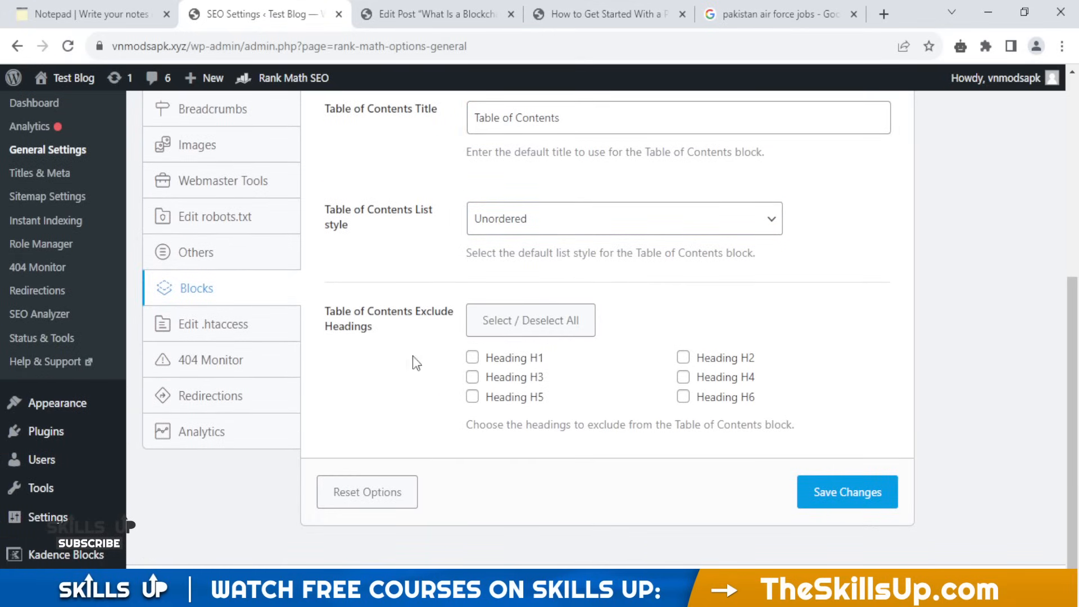
Step: Open the .htaccess editor and read through the file's rewrite rules and PHP handler directives
{"action": "left_click", "coordinate": [248, 324]}
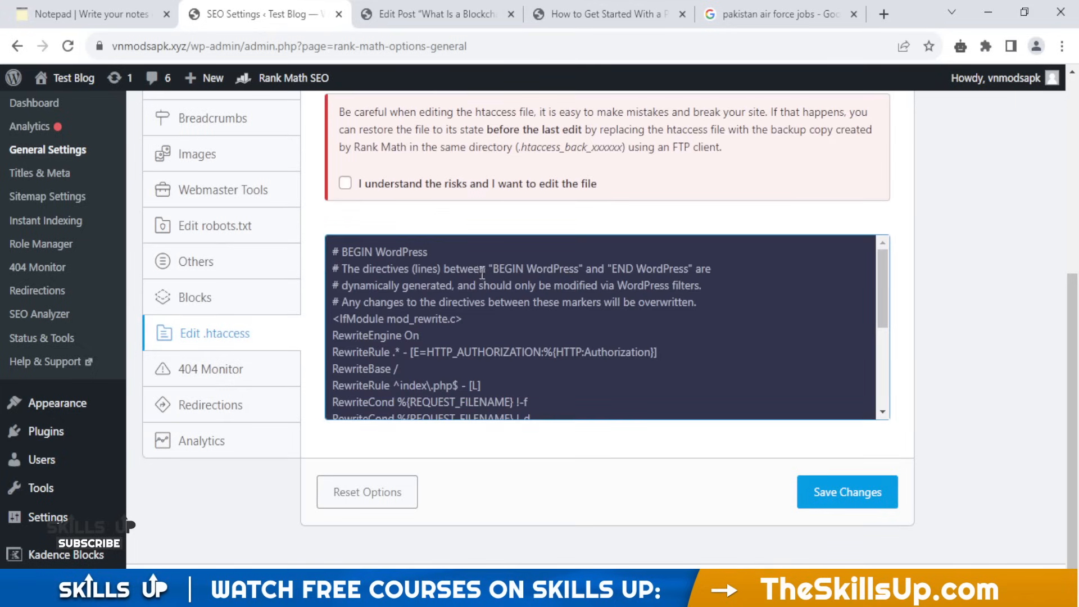
{"action": "scroll", "coordinate": [578, 263], "scroll_direction": "up", "scroll_amount": 3}
{"action": "scroll", "coordinate": [578, 263], "scroll_direction": "down", "scroll_amount": 3}
{"action": "scroll", "coordinate": [525, 302], "scroll_direction": "down", "scroll_amount": 2}
{"action": "scroll", "coordinate": [524, 301], "scroll_direction": "up", "scroll_amount": 4}
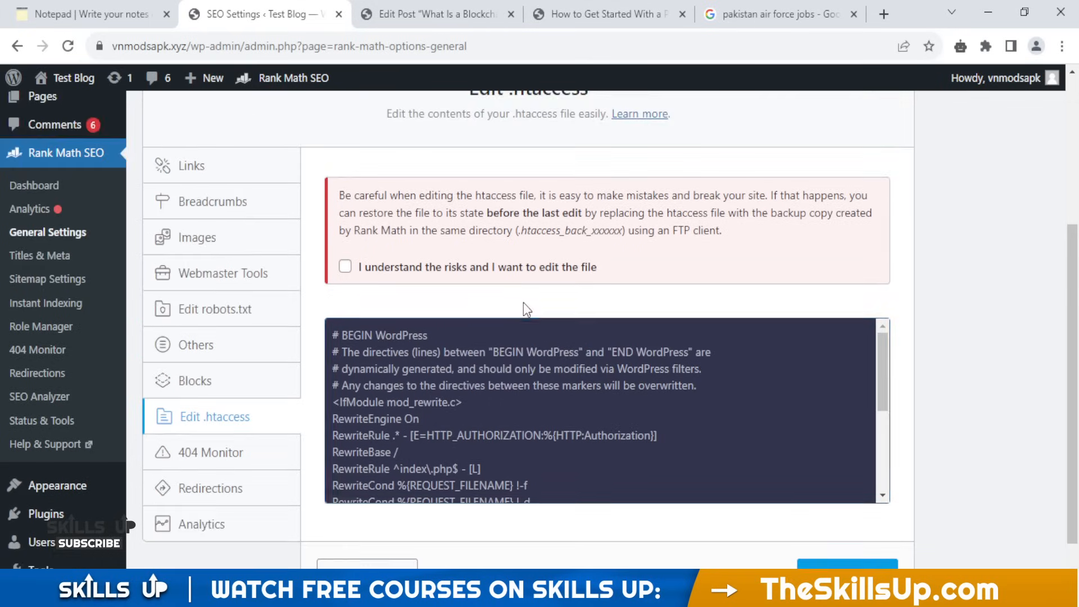
{"action": "scroll", "coordinate": [523, 302], "scroll_direction": "down", "scroll_amount": 2}
{"action": "scroll", "coordinate": [524, 310], "scroll_direction": "down", "scroll_amount": 2}
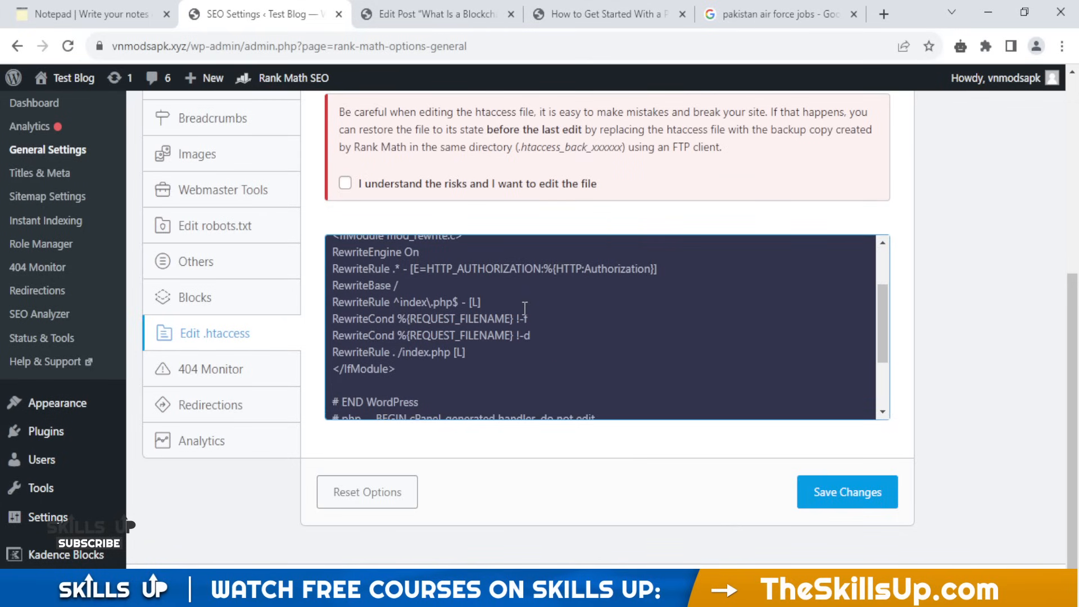
{"action": "scroll", "coordinate": [524, 309], "scroll_direction": "down", "scroll_amount": 2}
{"action": "scroll", "coordinate": [519, 307], "scroll_direction": "up", "scroll_amount": 2}
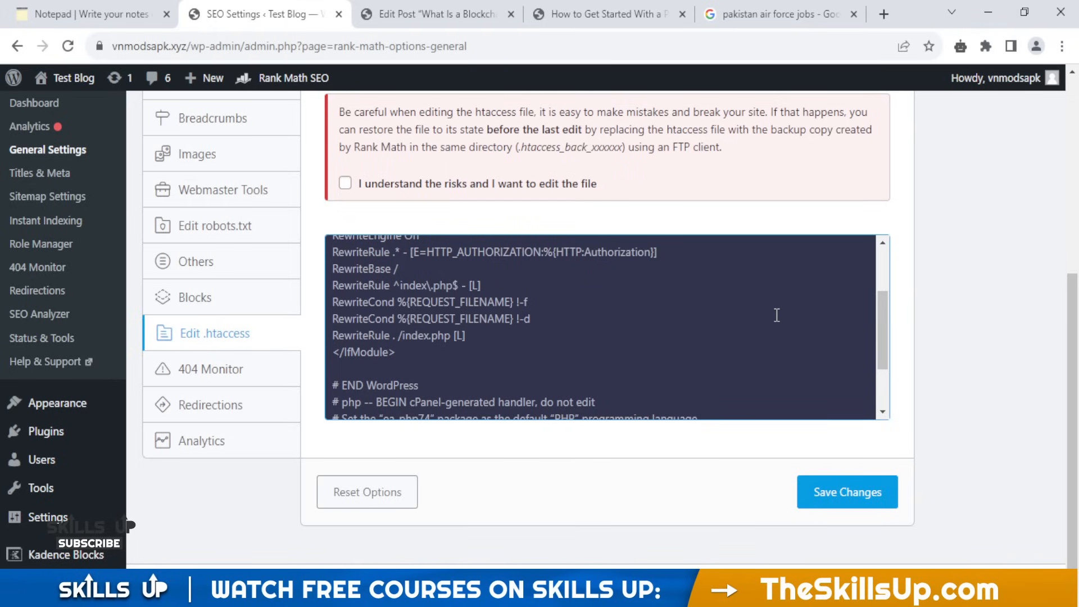
{"action": "scroll", "coordinate": [776, 316], "scroll_direction": "down", "scroll_amount": 1}
{"action": "scroll", "coordinate": [525, 356], "scroll_direction": "up", "scroll_amount": 2}
{"action": "scroll", "coordinate": [526, 357], "scroll_direction": "down", "scroll_amount": 2}
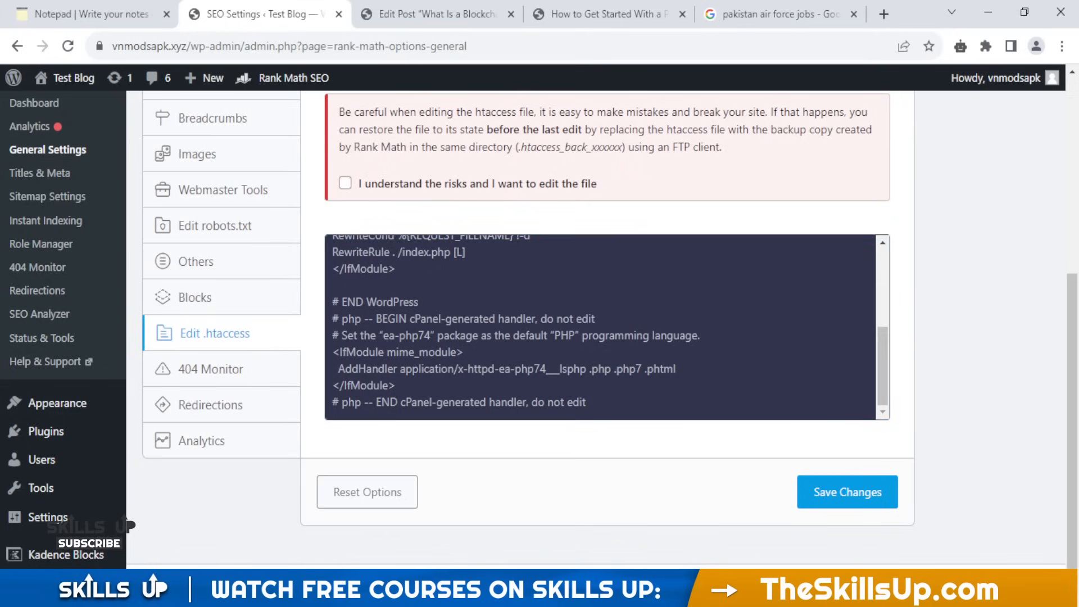
Step: Open the 404 Monitor settings, review the mode, log limit, exclude paths and query parameter options, and save the general settings
{"action": "left_click", "coordinate": [239, 365]}
{"action": "scroll", "coordinate": [450, 331], "scroll_direction": "down", "scroll_amount": 1}
{"action": "scroll", "coordinate": [430, 352], "scroll_direction": "down", "scroll_amount": 1}
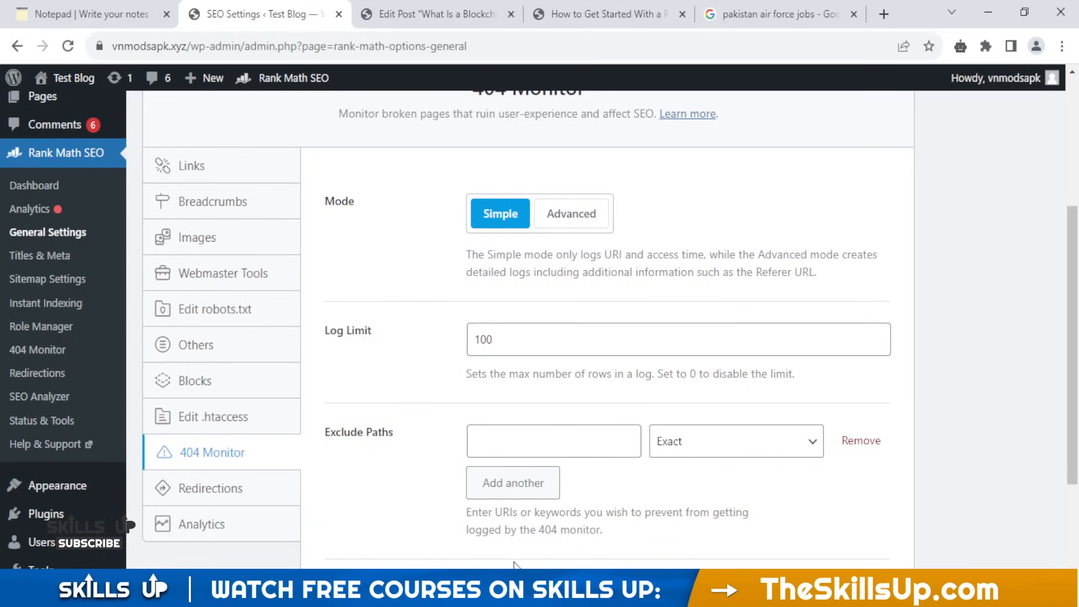
{"action": "left_click", "coordinate": [520, 595]}
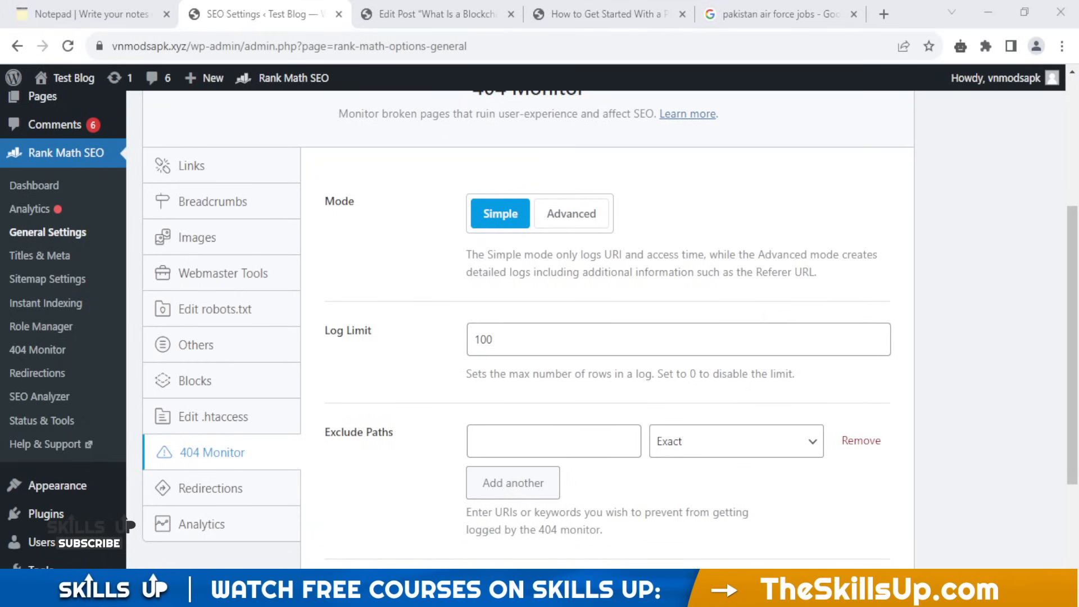
{"action": "scroll", "coordinate": [696, 376], "scroll_direction": "down", "scroll_amount": 1}
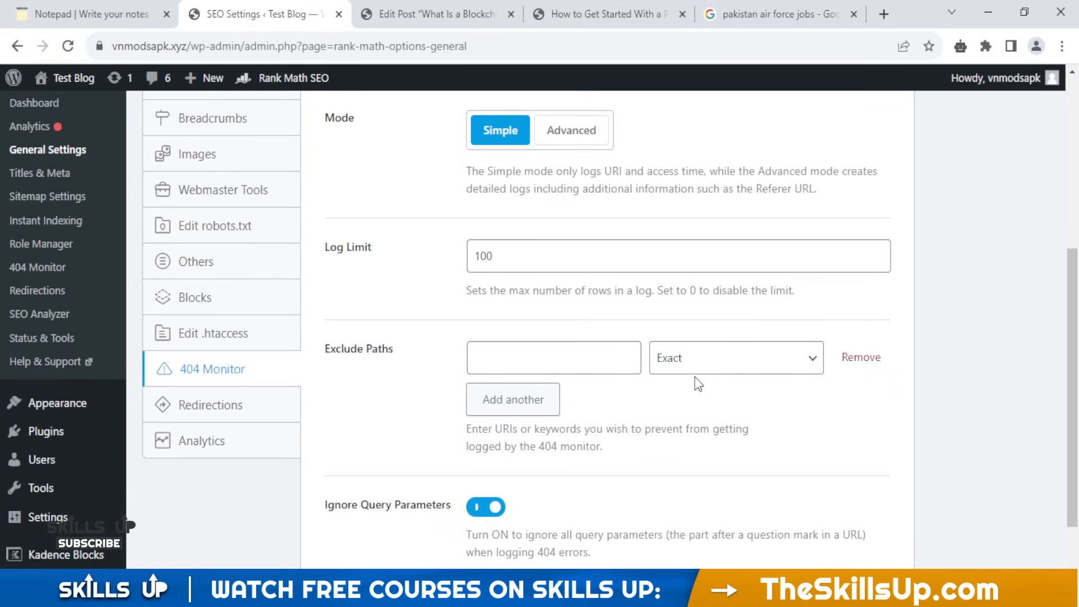
{"action": "scroll", "coordinate": [505, 258], "scroll_direction": "down", "scroll_amount": 1}
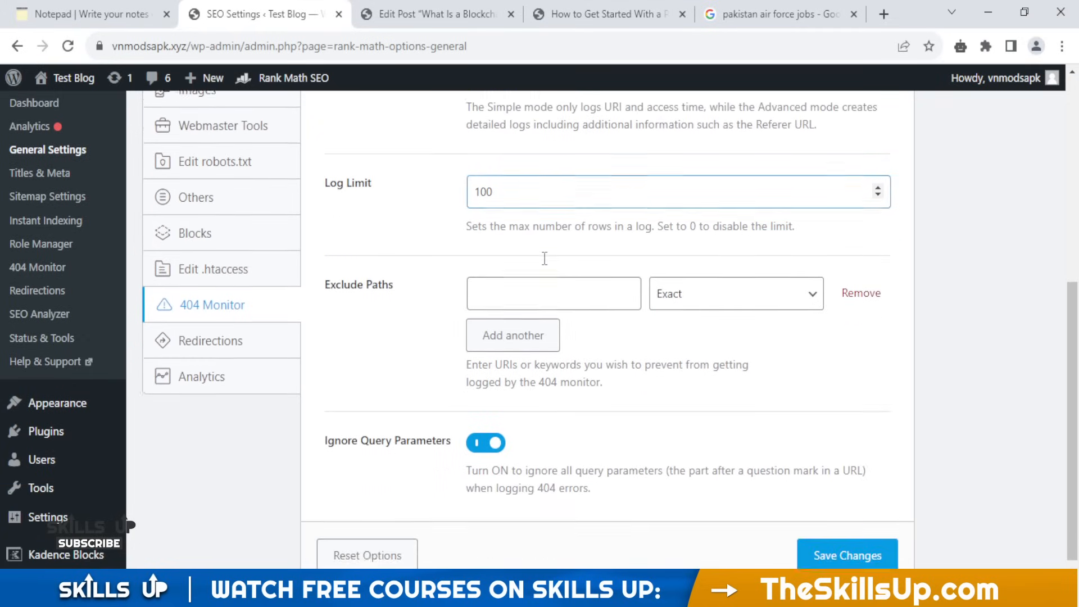
{"action": "left_click_drag", "start_coordinate": [497, 177], "coordinate": [474, 178]}
{"action": "scroll", "coordinate": [527, 230], "scroll_direction": "up", "scroll_amount": 1}
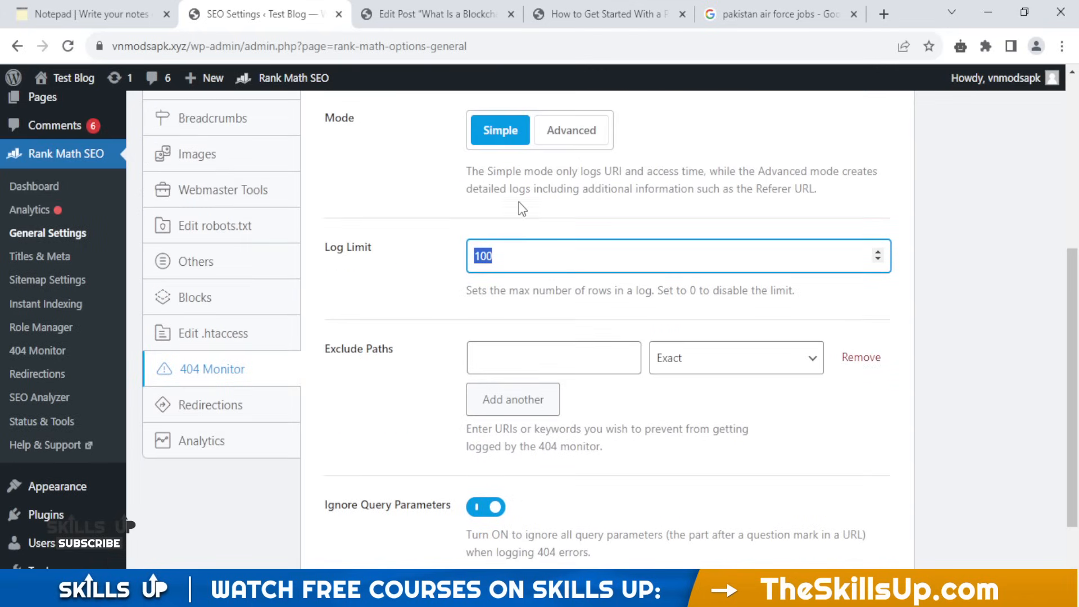
{"action": "scroll", "coordinate": [531, 247], "scroll_direction": "up", "scroll_amount": 1}
{"action": "scroll", "coordinate": [559, 290], "scroll_direction": "down", "scroll_amount": 2}
{"action": "scroll", "coordinate": [559, 288], "scroll_direction": "down", "scroll_amount": 1}
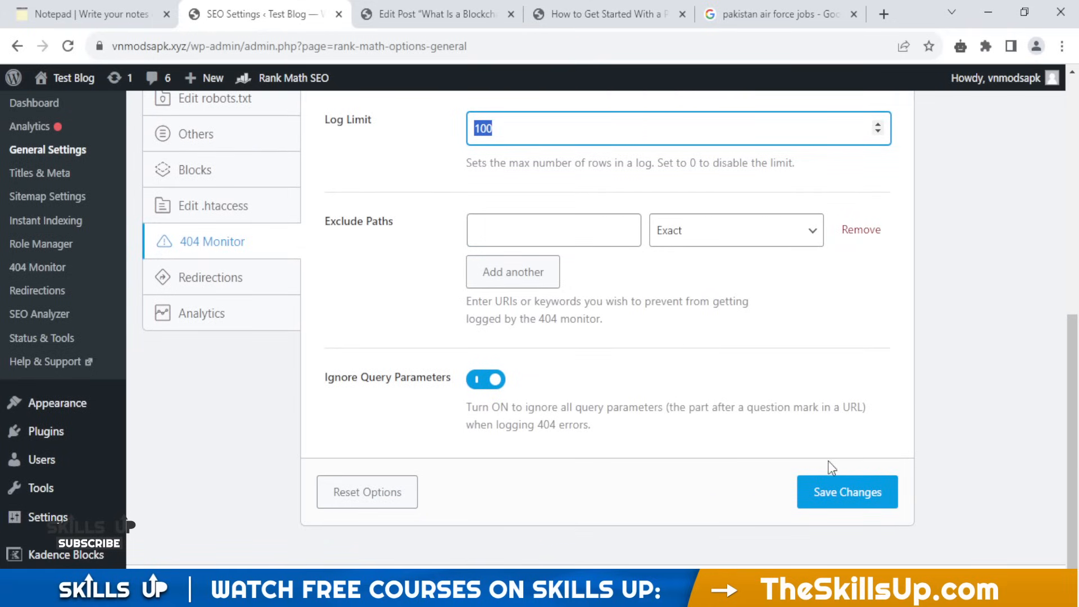
{"action": "left_click", "coordinate": [860, 494]}
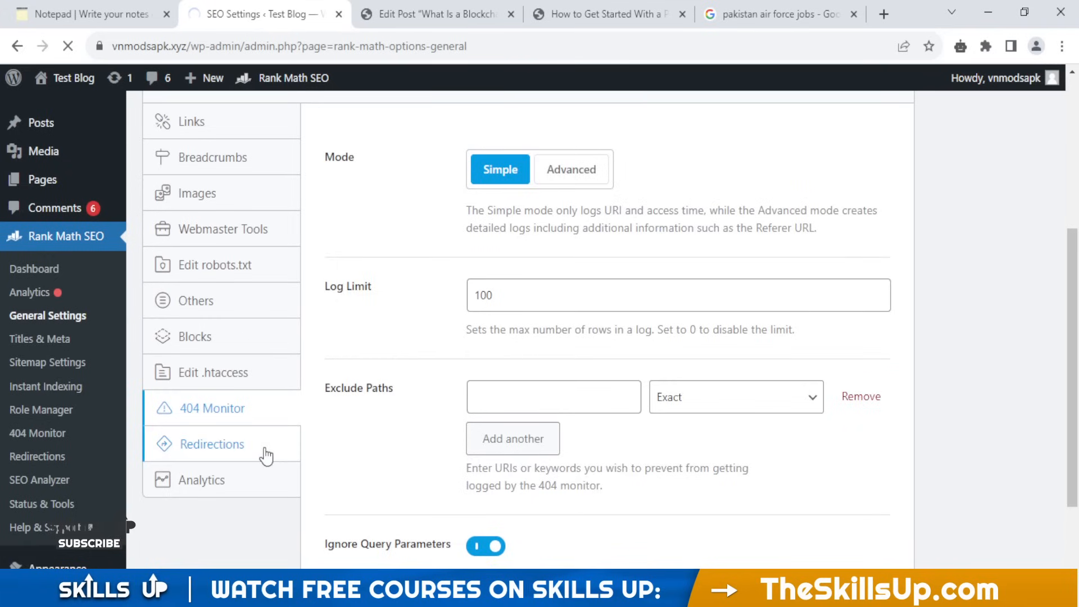
Step: Open the Redirections settings and review the debug, fallback behavior, redirection type and auto post redirect options
{"action": "left_click", "coordinate": [265, 448]}
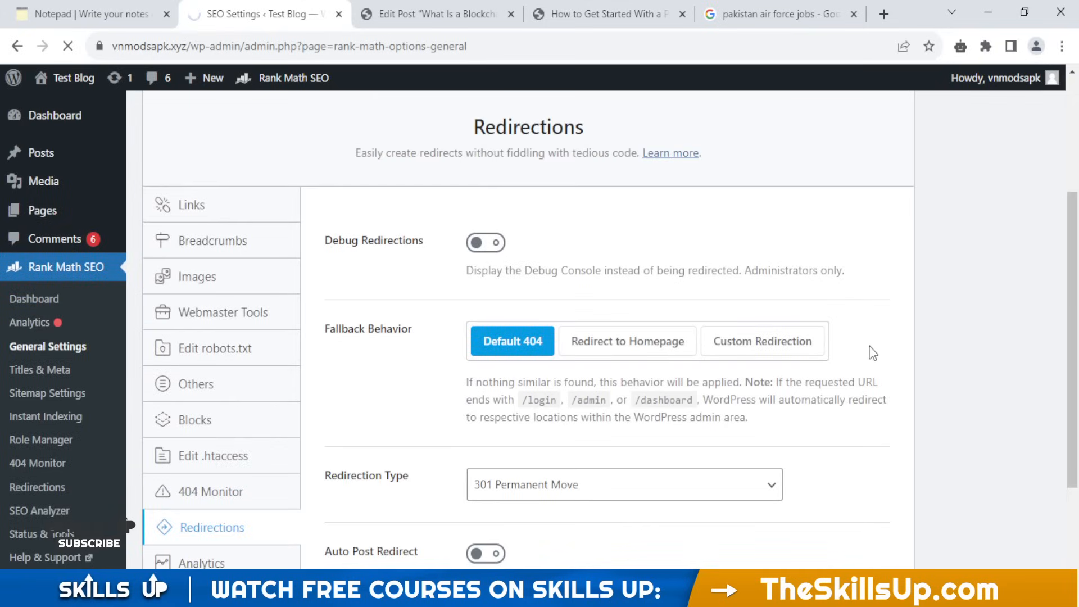
{"action": "scroll", "coordinate": [871, 354], "scroll_direction": "down", "scroll_amount": 1}
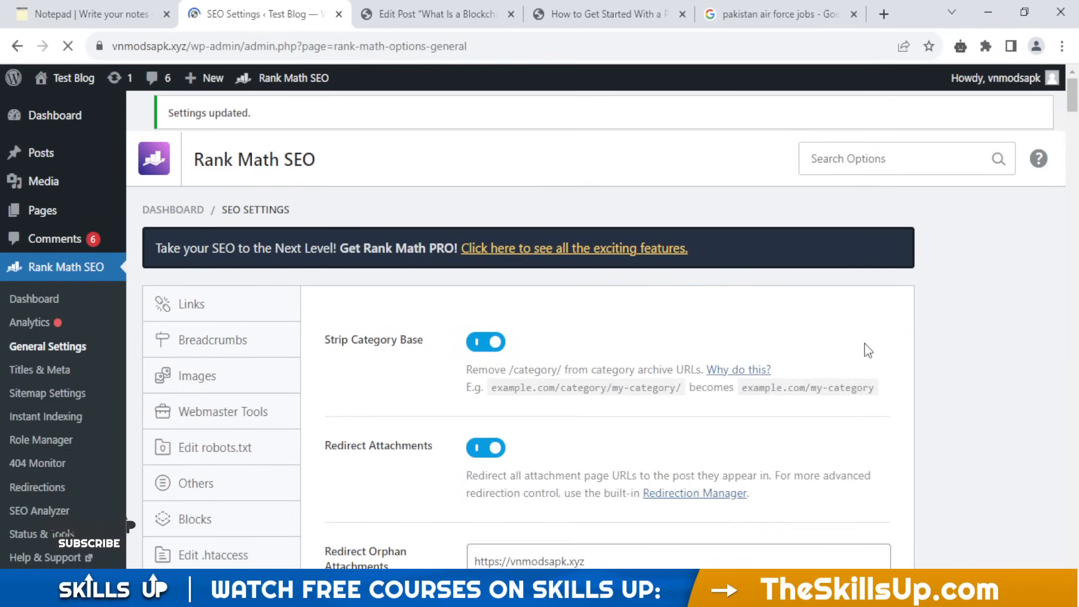
{"action": "scroll", "coordinate": [424, 419], "scroll_direction": "down", "scroll_amount": 8}
{"action": "left_click", "coordinate": [225, 336]}
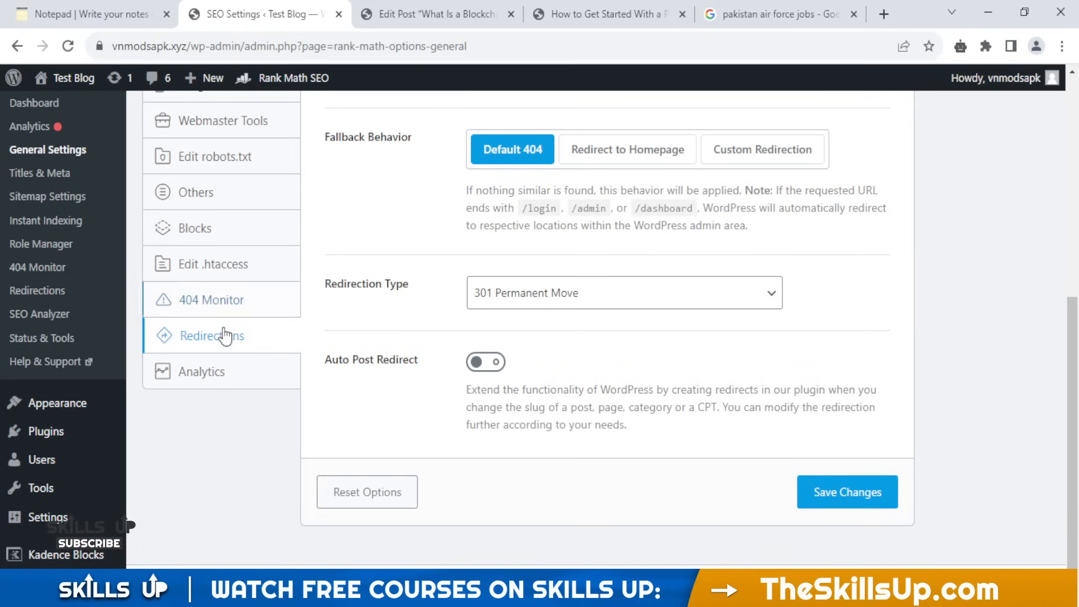
{"action": "scroll", "coordinate": [669, 290], "scroll_direction": "down", "scroll_amount": 1}
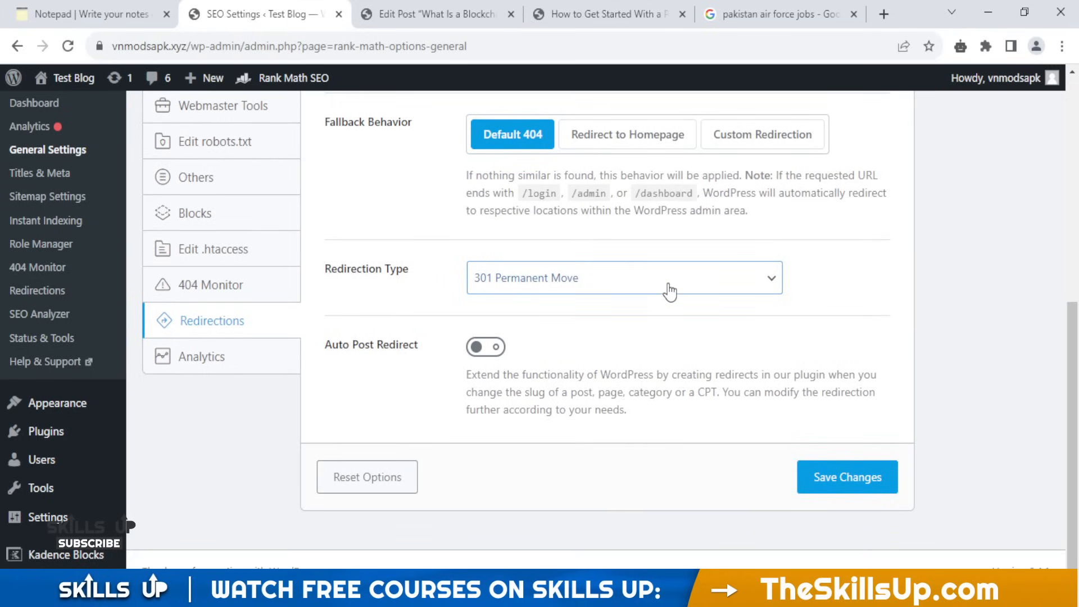
{"action": "scroll", "coordinate": [668, 291], "scroll_direction": "up", "scroll_amount": 1}
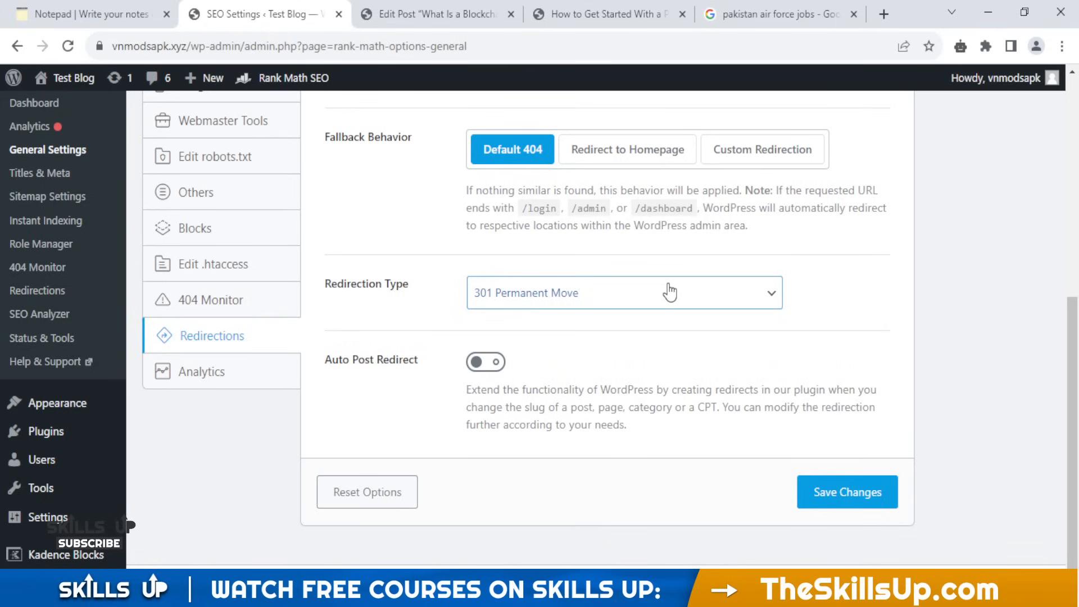
{"action": "scroll", "coordinate": [668, 291], "scroll_direction": "up", "scroll_amount": 5}
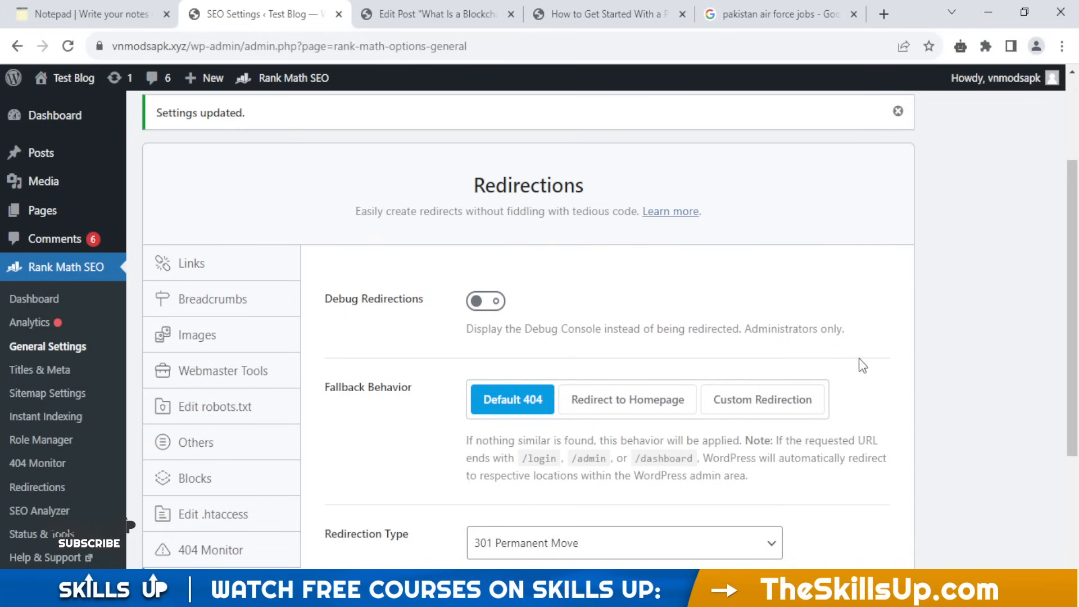
Step: Examine the Redirection Type and Auto Post Redirect settings more closely, comparing them with the fallback behavior choices
{"action": "scroll", "coordinate": [859, 365], "scroll_direction": "down", "scroll_amount": 5}
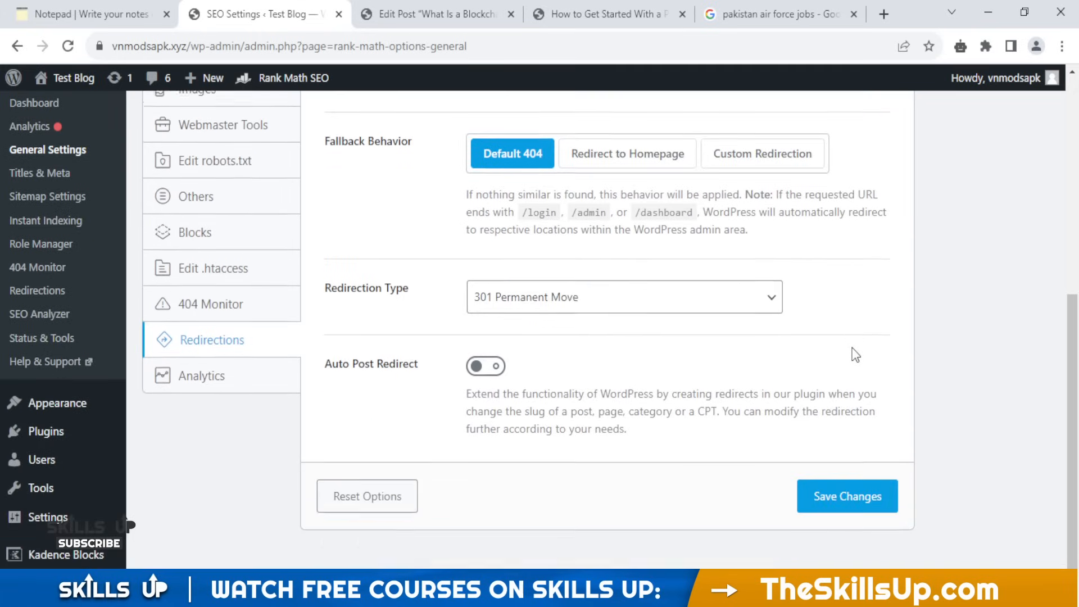
{"action": "scroll", "coordinate": [851, 354], "scroll_direction": "up", "scroll_amount": 2}
{"action": "scroll", "coordinate": [853, 354], "scroll_direction": "down", "scroll_amount": 2}
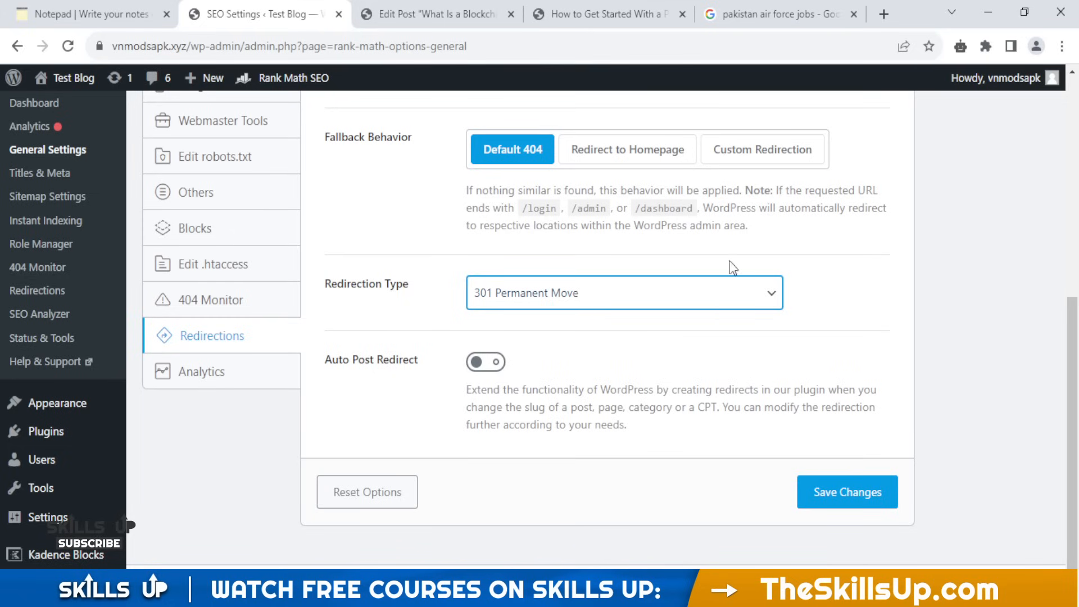
{"action": "scroll", "coordinate": [728, 310], "scroll_direction": "up", "scroll_amount": 1}
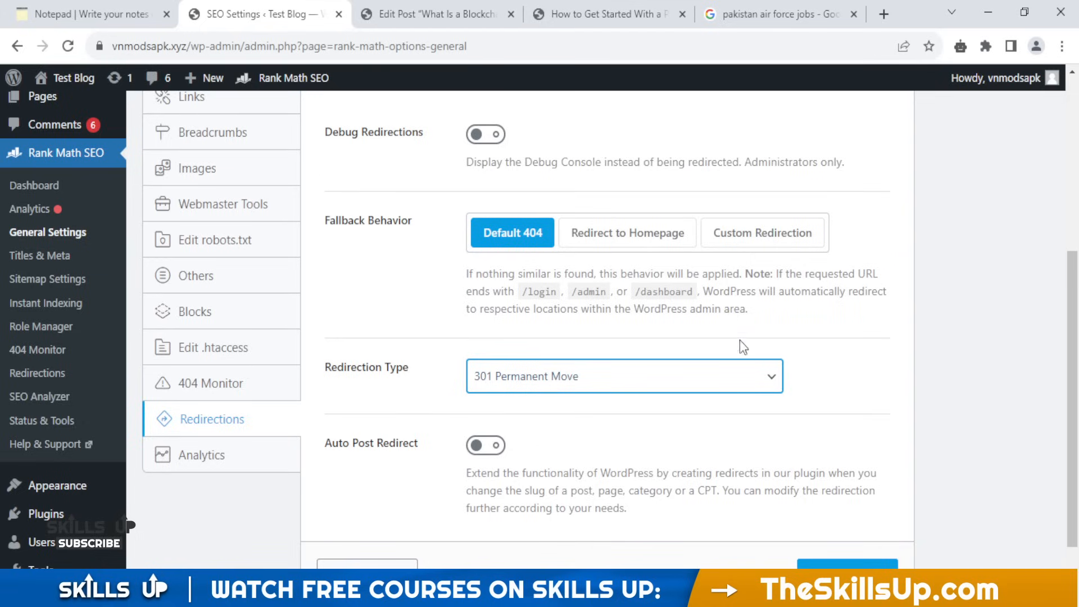
{"action": "scroll", "coordinate": [739, 339], "scroll_direction": "down", "scroll_amount": 2}
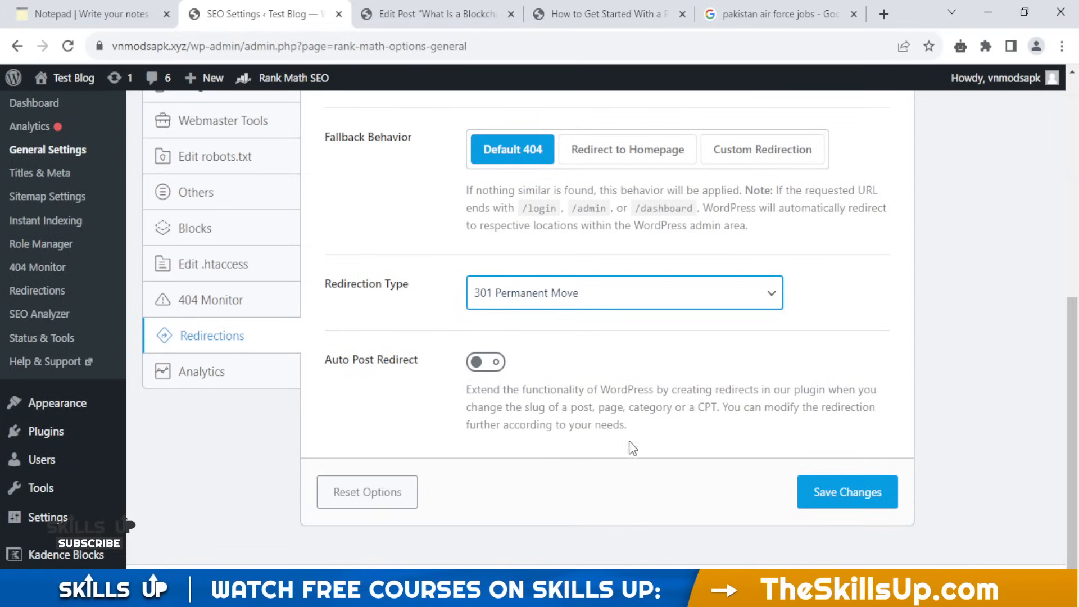
{"action": "scroll", "coordinate": [628, 447], "scroll_direction": "up", "scroll_amount": 2}
{"action": "scroll", "coordinate": [450, 439], "scroll_direction": "down", "scroll_amount": 2}
{"action": "scroll", "coordinate": [278, 422], "scroll_direction": "up", "scroll_amount": 2}
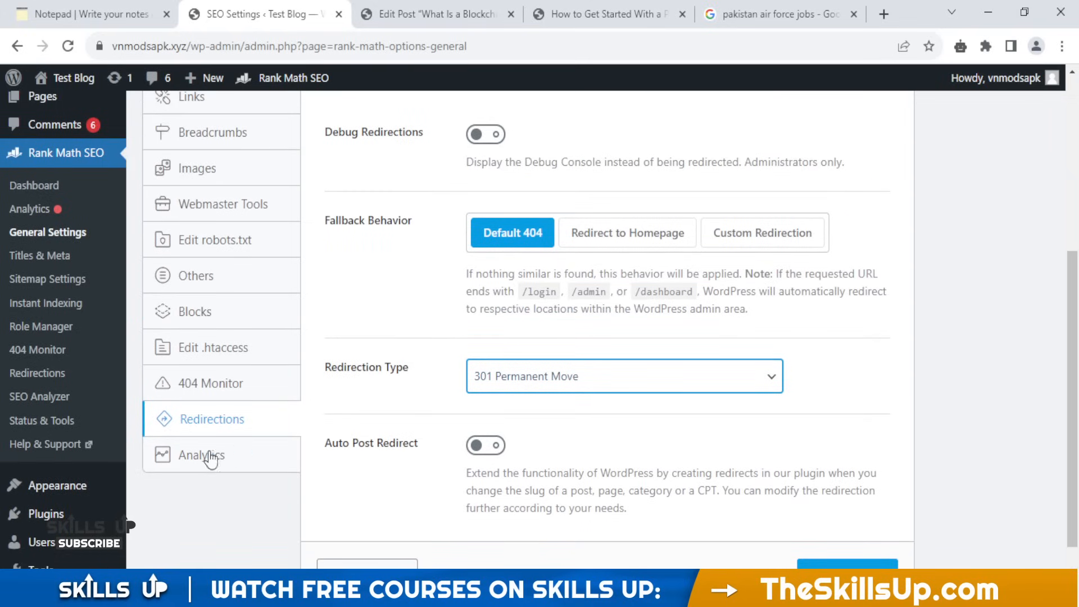
Step: Open the Analytics settings and look over the option to connect a Rank Math account
{"action": "left_click", "coordinate": [202, 455]}
{"action": "scroll", "coordinate": [459, 363], "scroll_direction": "down", "scroll_amount": 1}
{"action": "scroll", "coordinate": [459, 364], "scroll_direction": "up", "scroll_amount": 7}
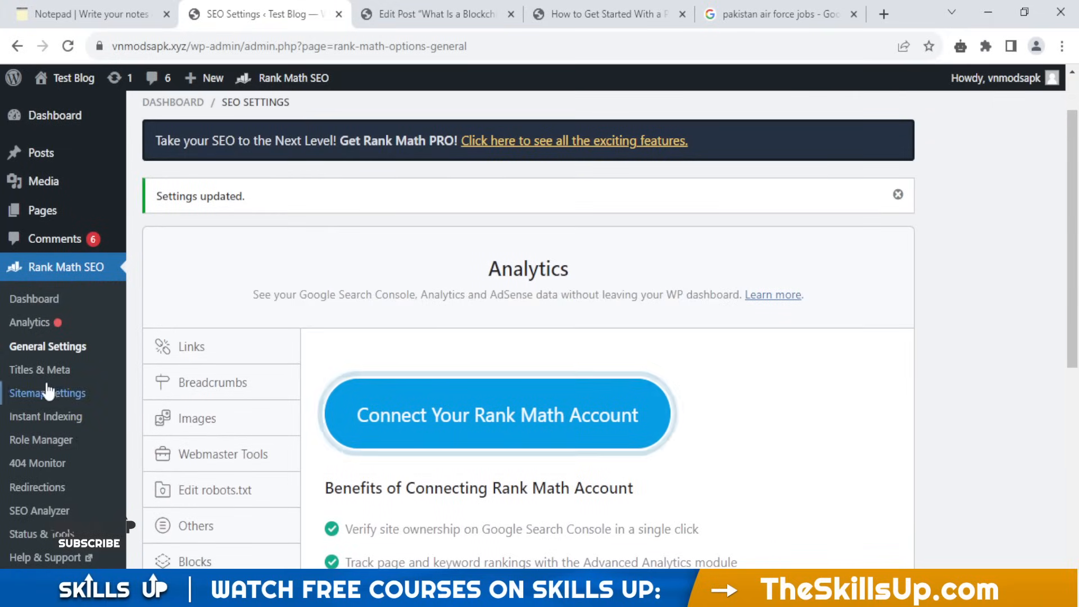
Step: Open the Titles & Meta settings and review the Robots Meta options under Global Meta
{"action": "left_click", "coordinate": [56, 371]}
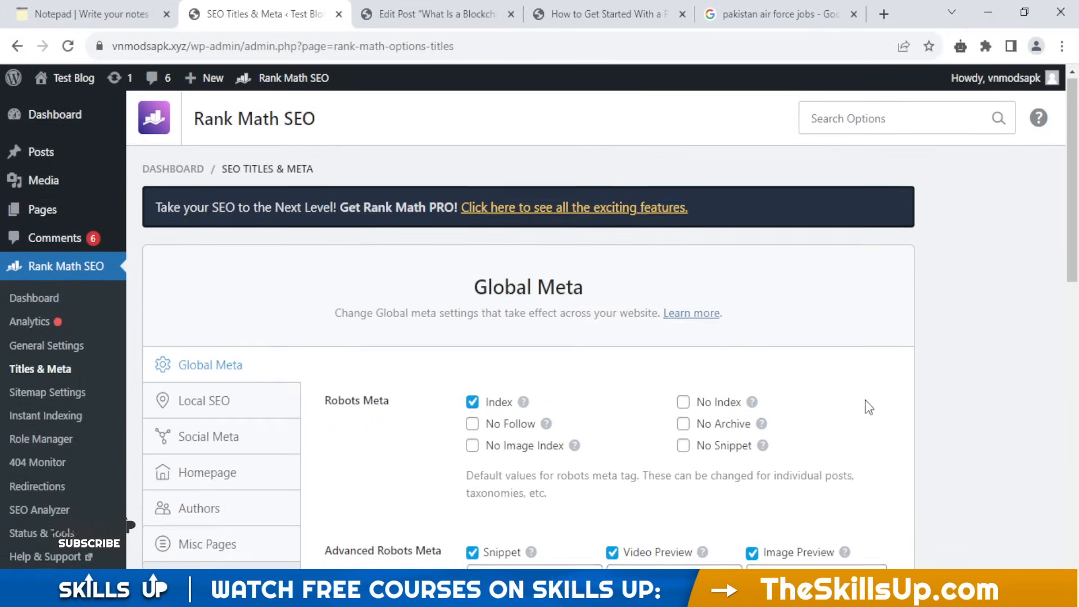
{"action": "scroll", "coordinate": [899, 401], "scroll_direction": "down", "scroll_amount": 2}
{"action": "scroll", "coordinate": [887, 389], "scroll_direction": "down", "scroll_amount": 5}
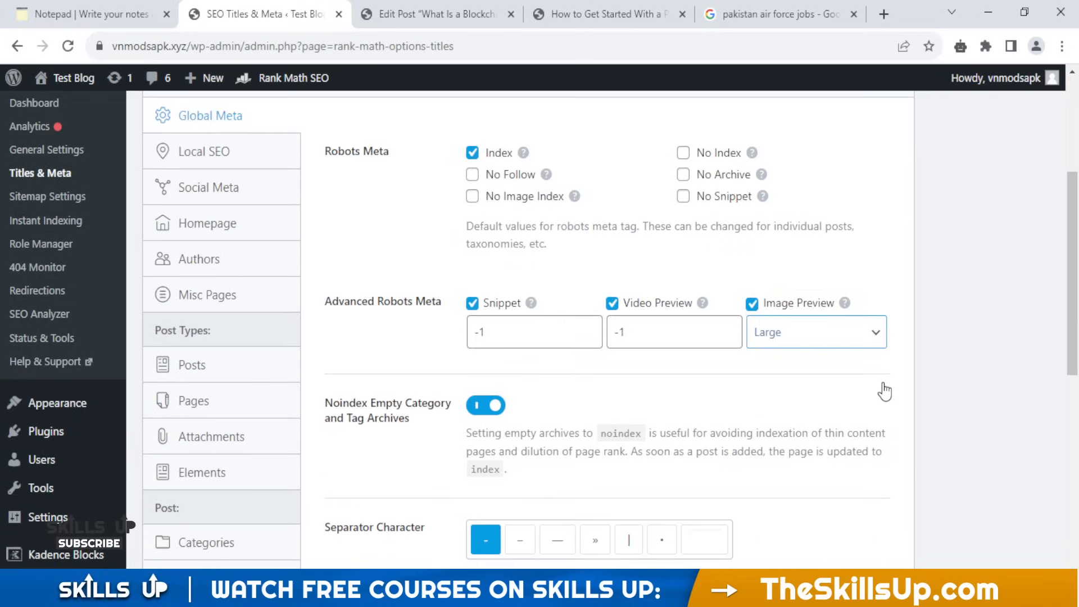
{"action": "scroll", "coordinate": [887, 389], "scroll_direction": "up", "scroll_amount": 2}
{"action": "scroll", "coordinate": [889, 389], "scroll_direction": "down", "scroll_amount": 2}
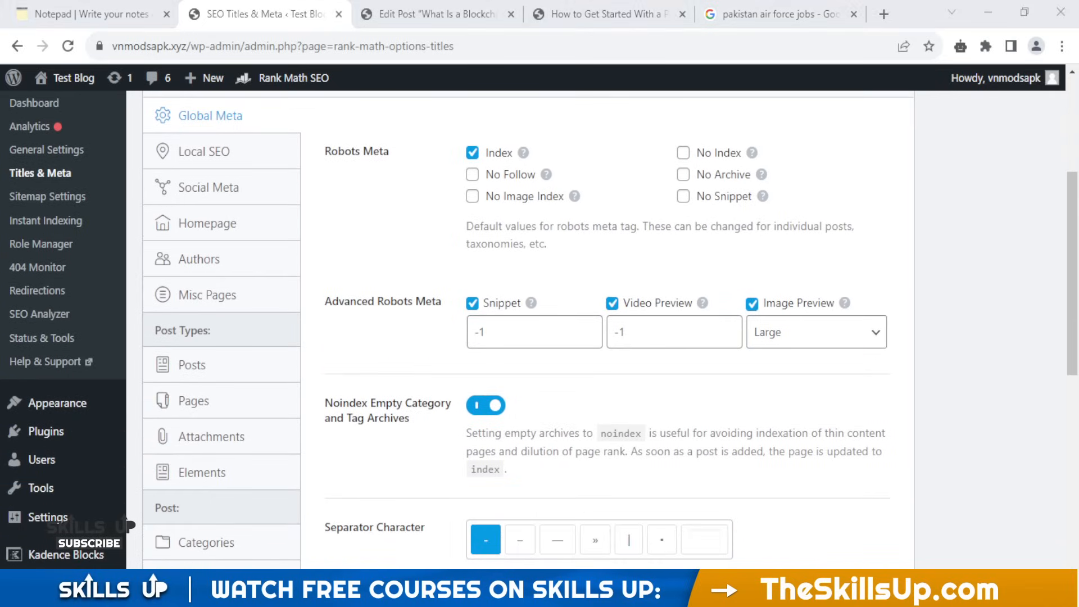
{"action": "scroll", "coordinate": [615, 515], "scroll_direction": "up", "scroll_amount": 2}
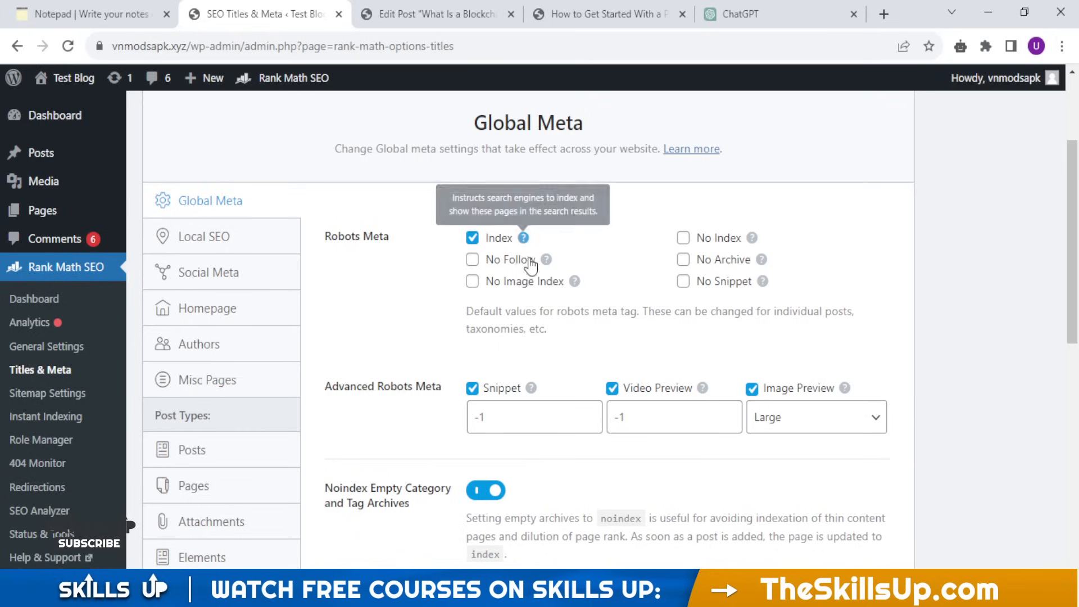
{"action": "scroll", "coordinate": [527, 271], "scroll_direction": "down", "scroll_amount": 2}
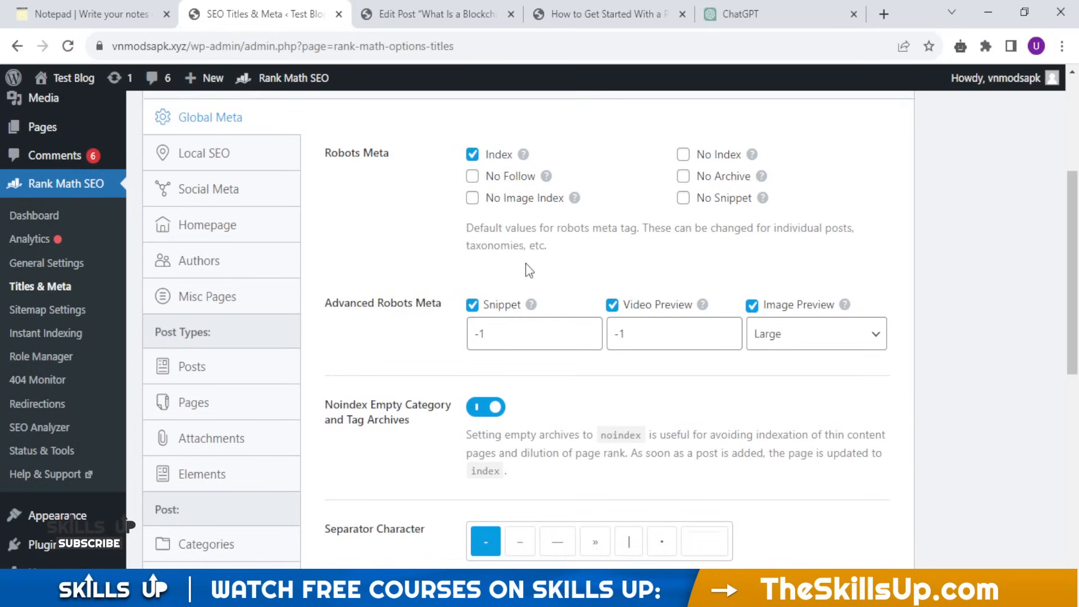
Step: Review the Advanced Robots Meta values and the noindex setting for empty category and tag archives
{"action": "scroll", "coordinate": [527, 269], "scroll_direction": "down", "scroll_amount": 2}
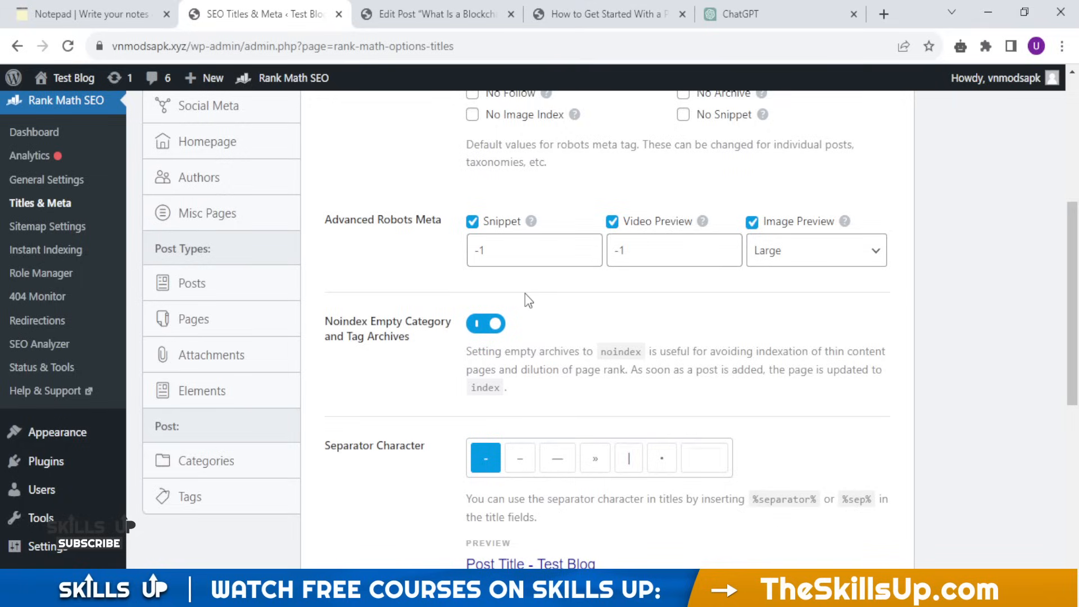
{"action": "scroll", "coordinate": [527, 299], "scroll_direction": "down", "scroll_amount": 2}
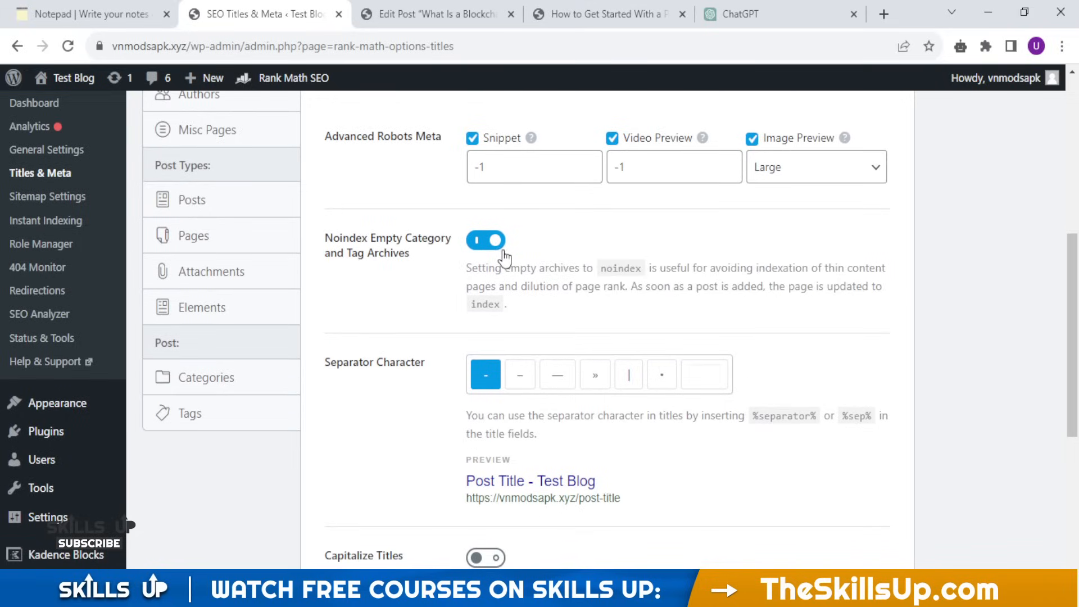
{"action": "scroll", "coordinate": [556, 261], "scroll_direction": "down", "scroll_amount": 2}
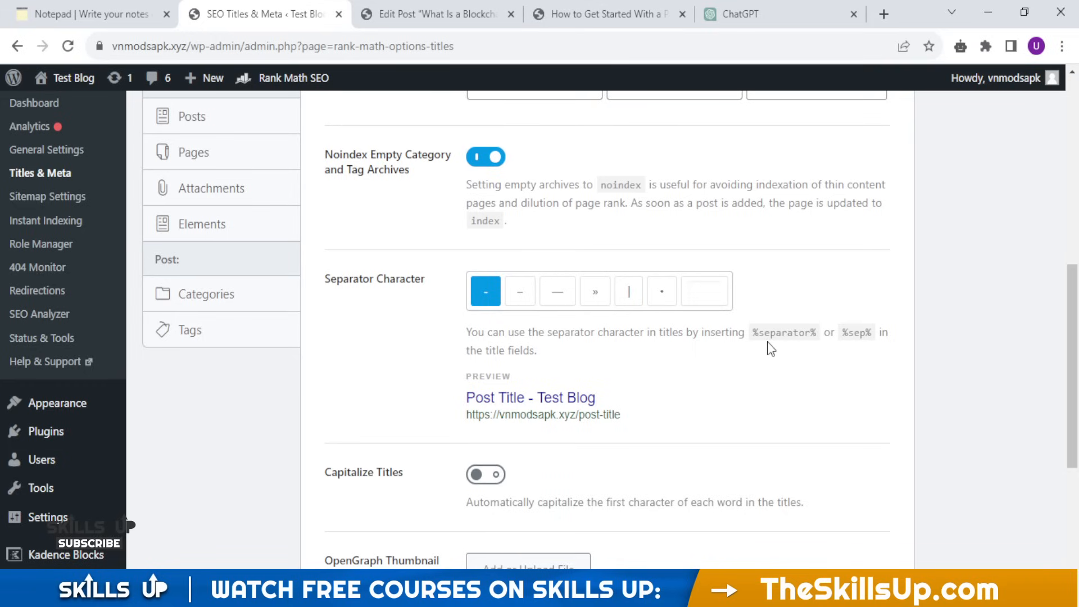
Step: Try several title separator characters and set the Separator Character to the vertical bar (|)
{"action": "scroll", "coordinate": [764, 343], "scroll_direction": "down", "scroll_amount": 2}
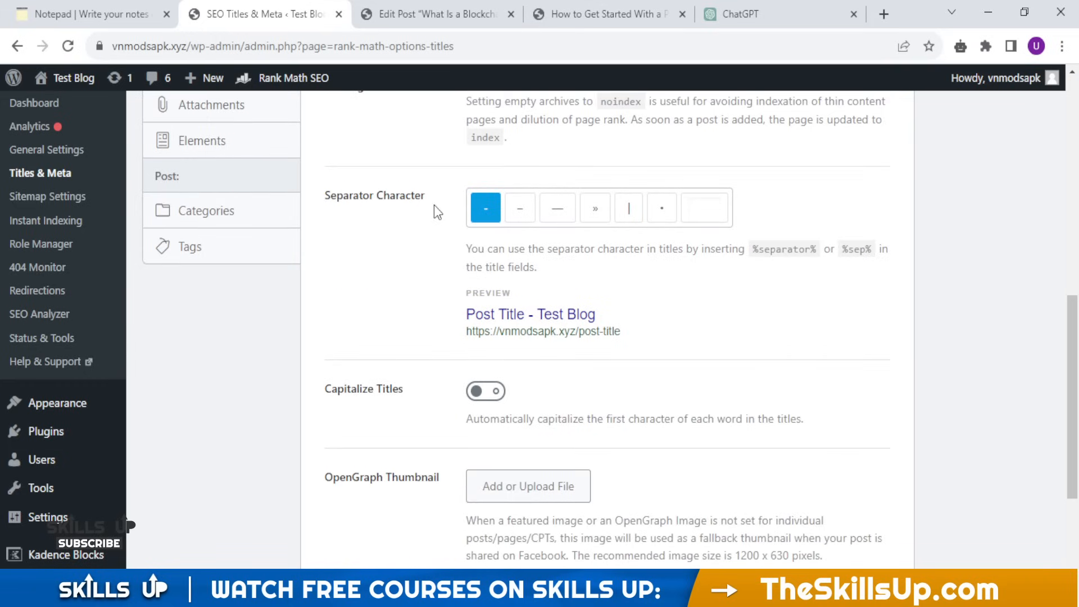
{"action": "left_click", "coordinate": [625, 216]}
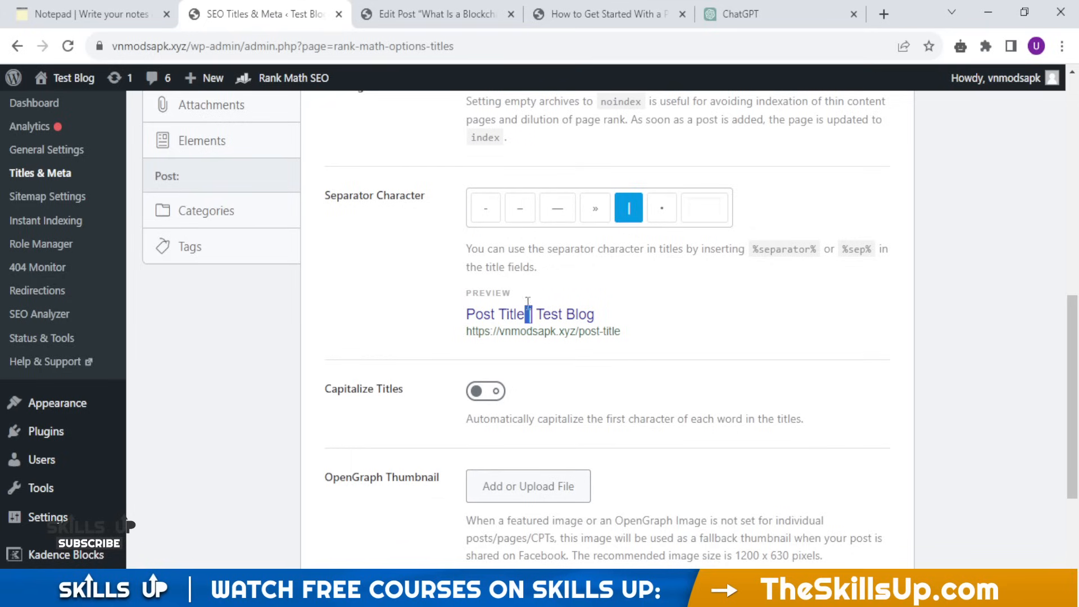
{"action": "left_click", "coordinate": [562, 218]}
{"action": "left_click", "coordinate": [517, 218]}
{"action": "left_click", "coordinate": [484, 218]}
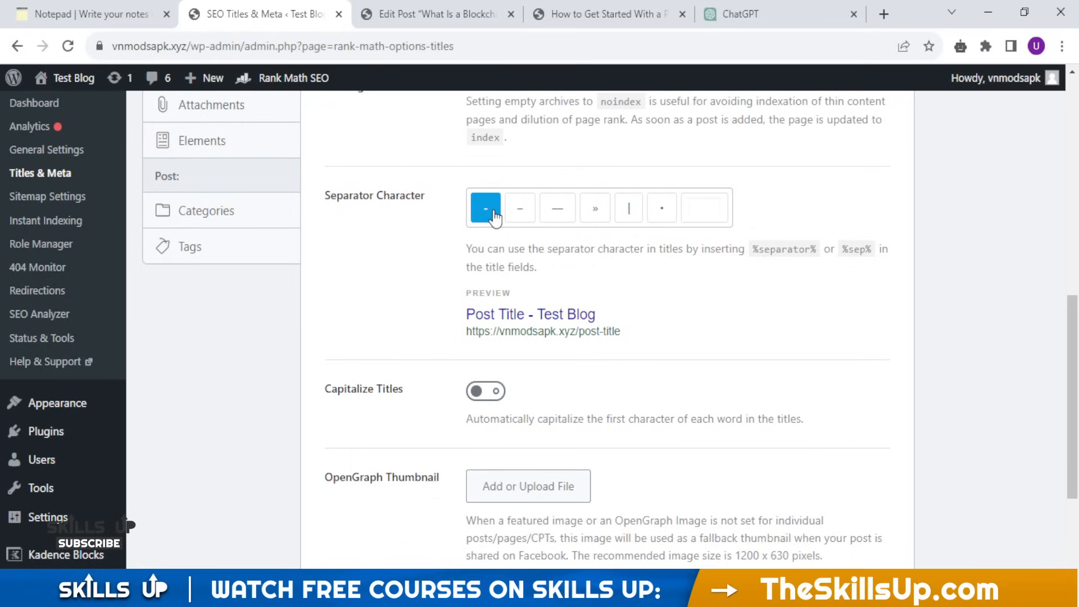
{"action": "left_click", "coordinate": [632, 217]}
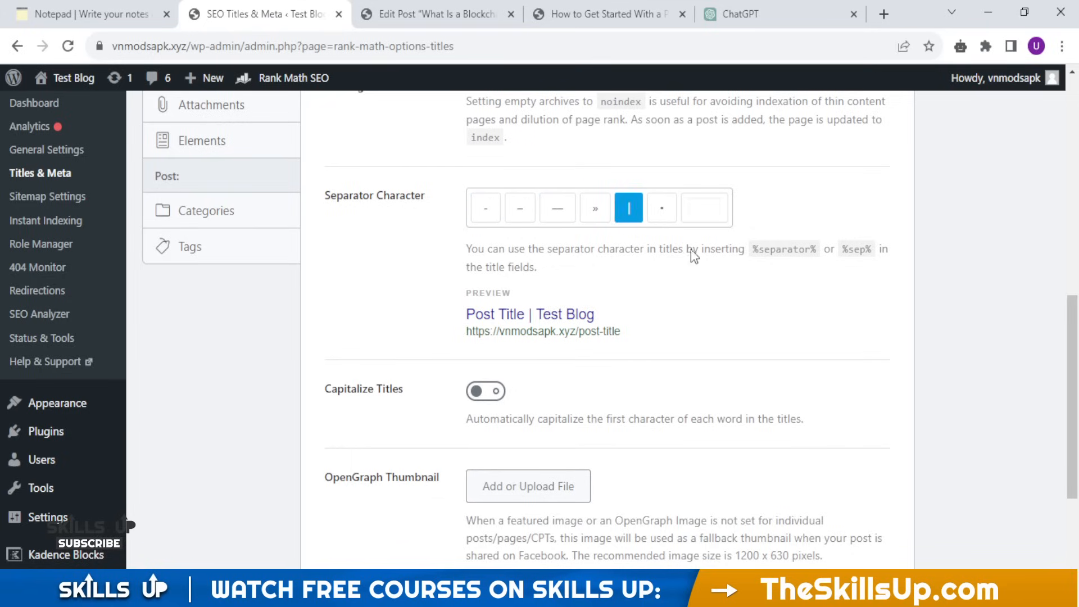
Step: Try the Capitalize Titles option and switch it back off
{"action": "scroll", "coordinate": [750, 312], "scroll_direction": "down", "scroll_amount": 1}
{"action": "scroll", "coordinate": [747, 312], "scroll_direction": "down", "scroll_amount": 2}
{"action": "scroll", "coordinate": [686, 289], "scroll_direction": "up", "scroll_amount": 2}
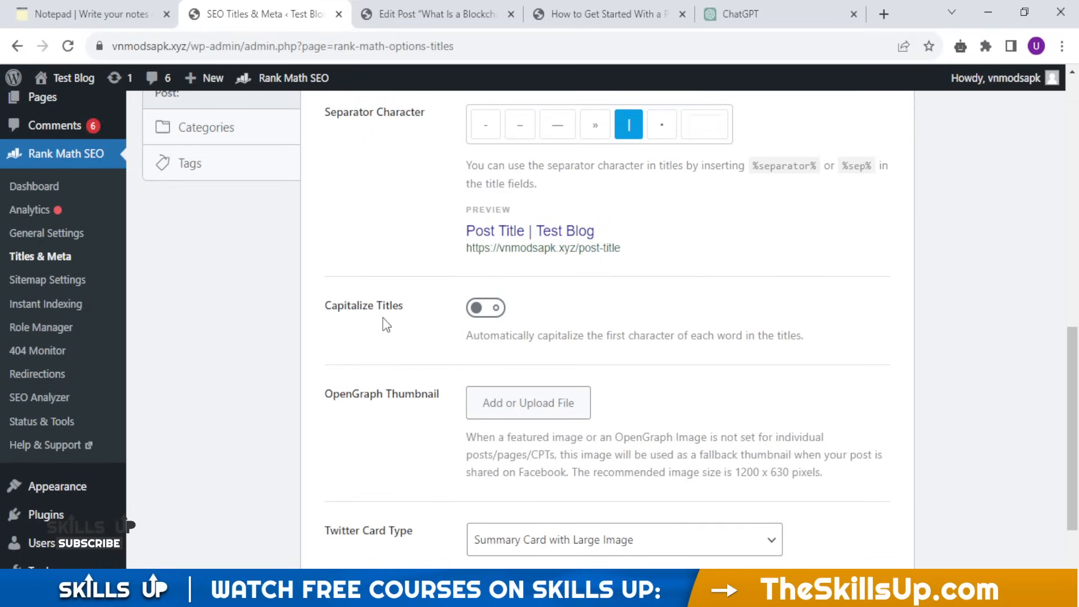
{"action": "left_click", "coordinate": [491, 311]}
{"action": "left_click", "coordinate": [490, 313]}
Step: Review the OpenGraph Thumbnail and Twitter Card Type options and save the Global Meta changes
{"action": "scroll", "coordinate": [896, 342], "scroll_direction": "down", "scroll_amount": 3}
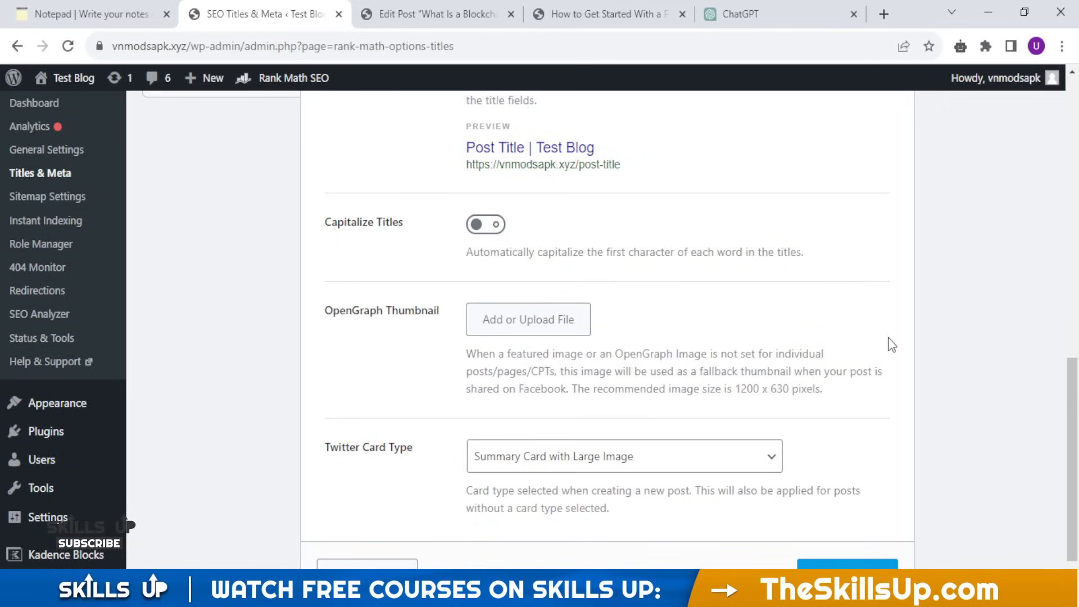
{"action": "scroll", "coordinate": [888, 344], "scroll_direction": "down", "scroll_amount": 2}
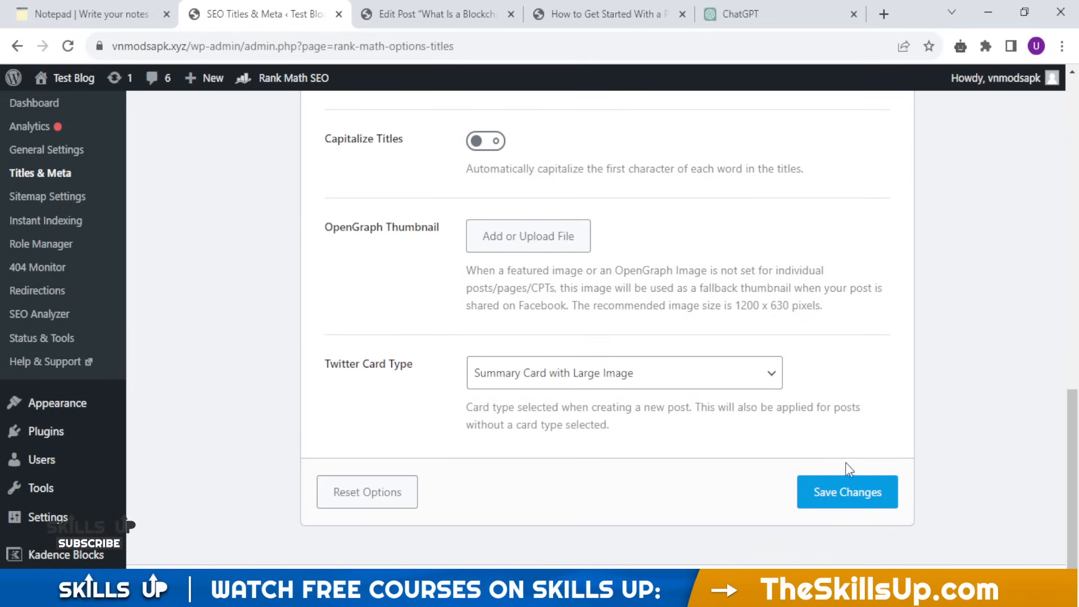
{"action": "left_click", "coordinate": [837, 495]}
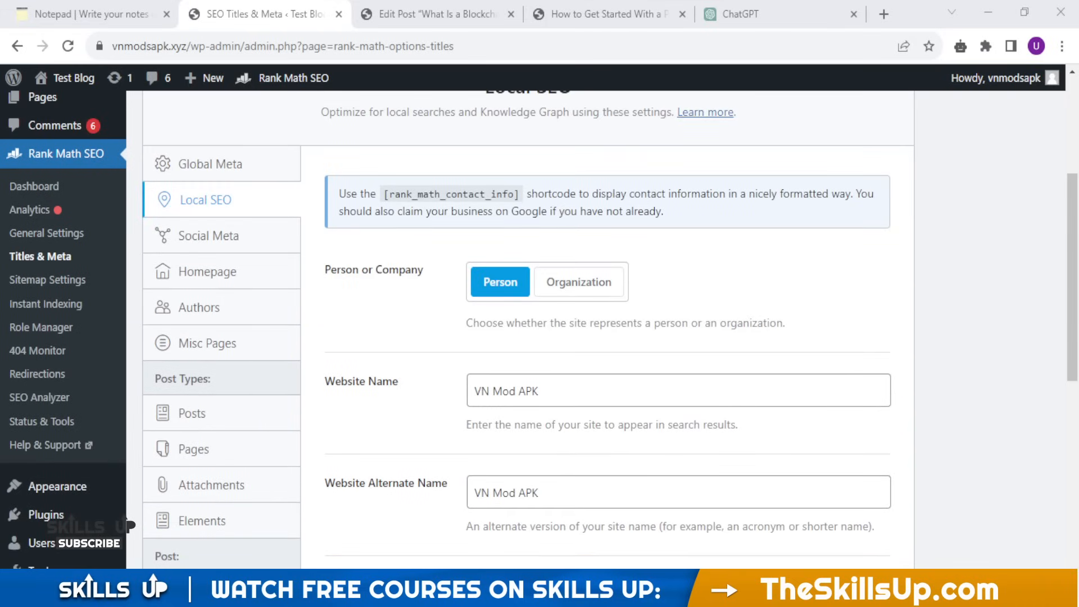
Step: Try the Organization option for Person or Company in Local SEO and switch it back to Person
{"action": "scroll", "coordinate": [724, 387], "scroll_direction": "down", "scroll_amount": 1}
{"action": "scroll", "coordinate": [728, 388], "scroll_direction": "up", "scroll_amount": 1}
{"action": "left_click", "coordinate": [726, 386]}
{"action": "left_click", "coordinate": [606, 282]}
{"action": "left_click", "coordinate": [499, 282]}
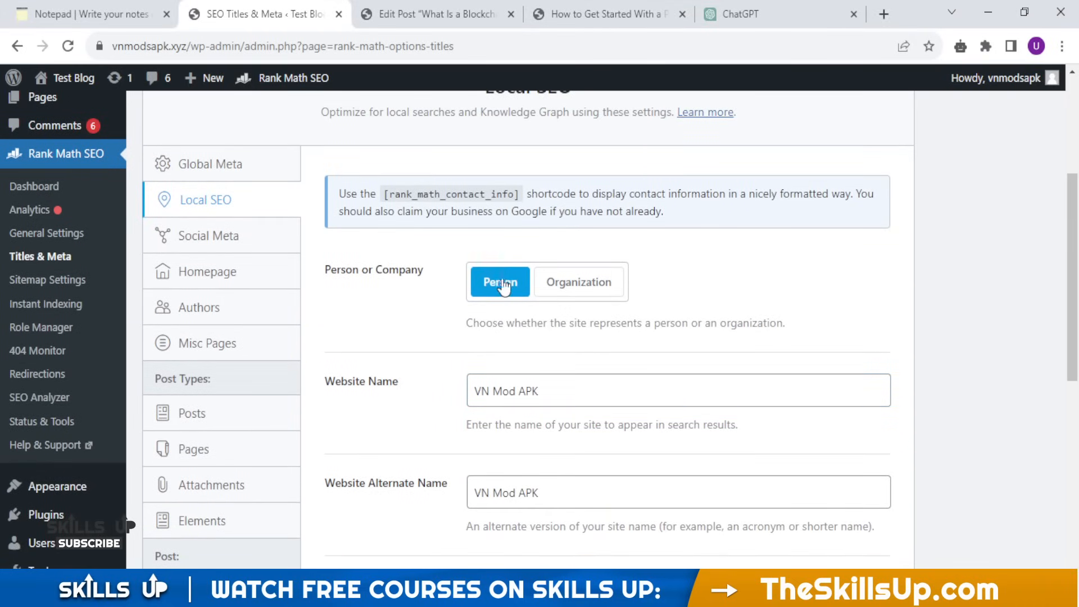
Step: Review the website name, alternate name, person/organization name, logo and URL in the Local SEO settings
{"action": "scroll", "coordinate": [658, 282], "scroll_direction": "down", "scroll_amount": 1}
{"action": "scroll", "coordinate": [658, 282], "scroll_direction": "down", "scroll_amount": 1}
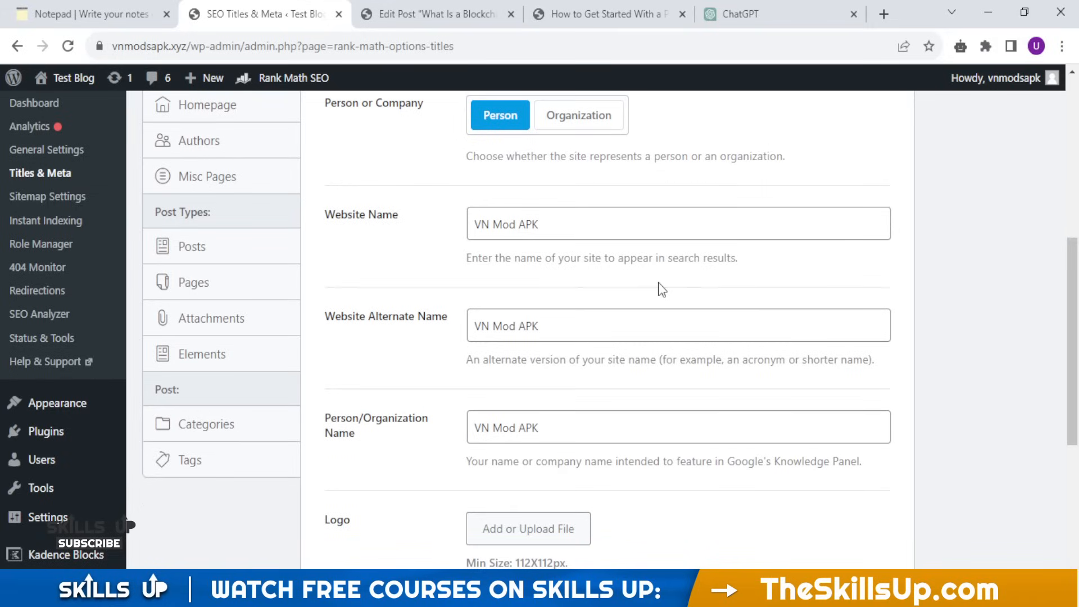
{"action": "scroll", "coordinate": [659, 282], "scroll_direction": "down", "scroll_amount": 1}
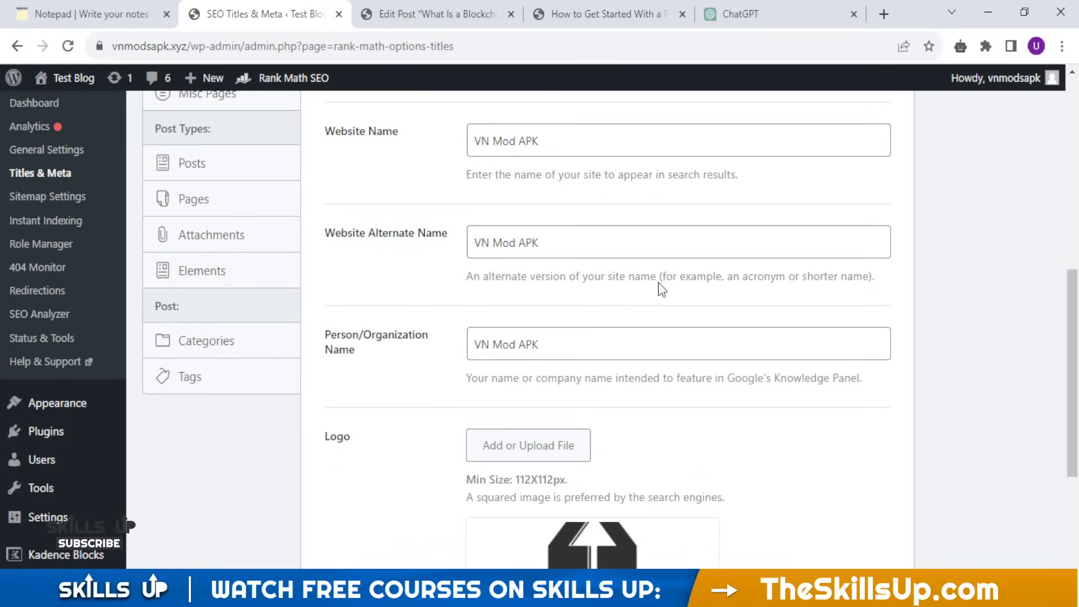
{"action": "scroll", "coordinate": [658, 282], "scroll_direction": "down", "scroll_amount": 2}
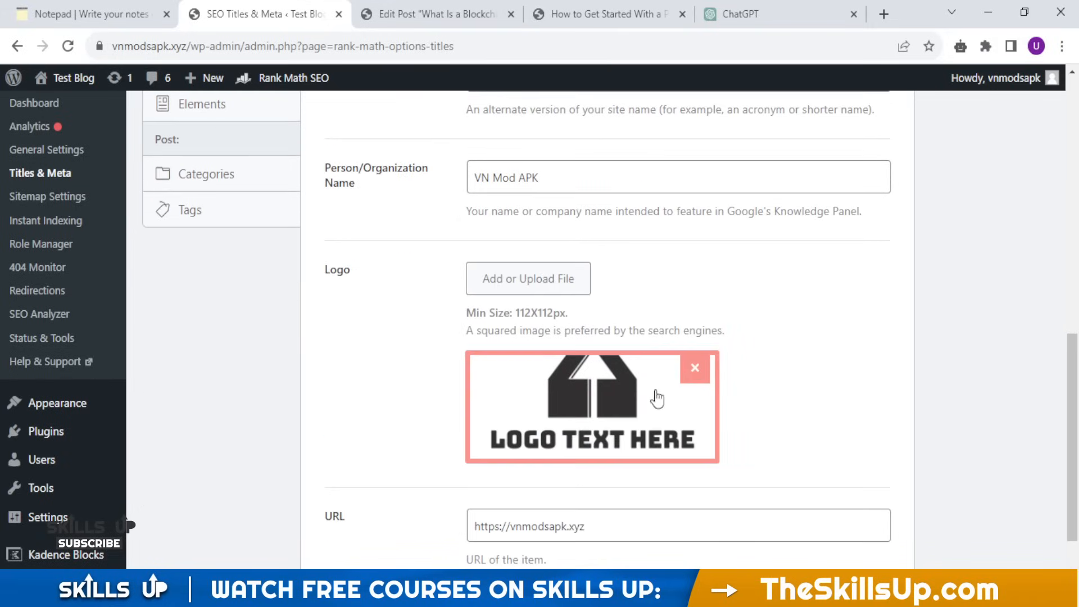
{"action": "scroll", "coordinate": [653, 397], "scroll_direction": "down", "scroll_amount": 1}
{"action": "scroll", "coordinate": [826, 354], "scroll_direction": "down", "scroll_amount": 1}
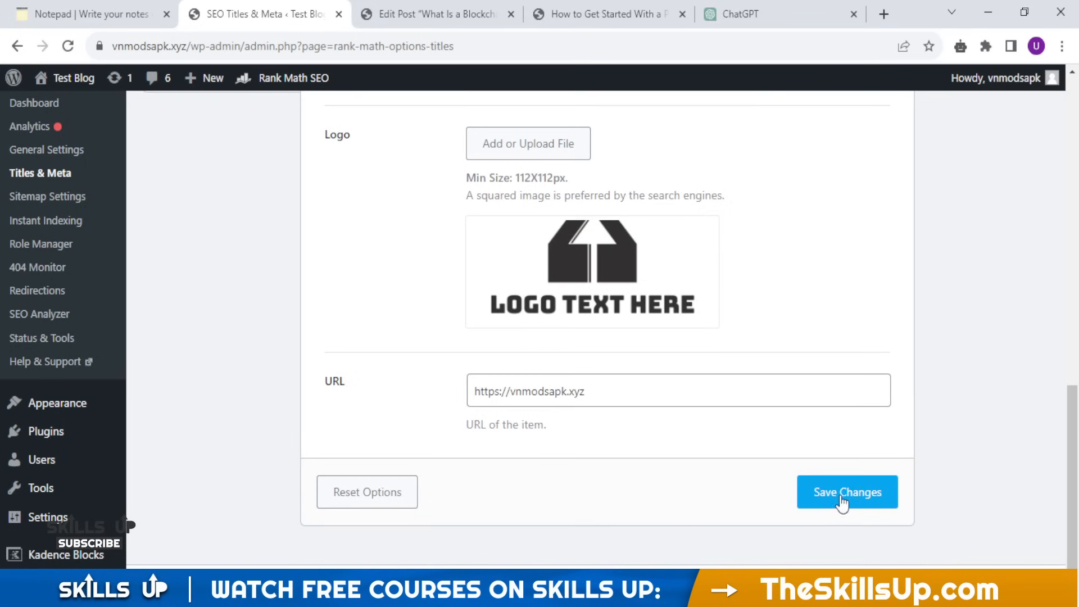
{"action": "scroll", "coordinate": [600, 331], "scroll_direction": "up", "scroll_amount": 8}
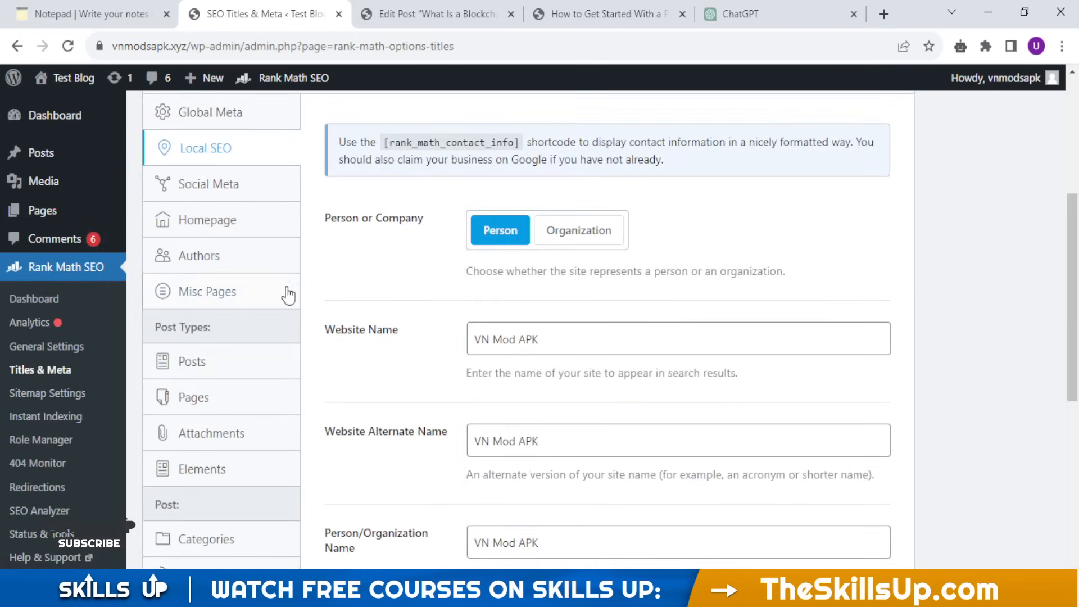
Step: Set Person or Company to Organization and check the remaining Local SEO fields
{"action": "left_click", "coordinate": [244, 278]}
{"action": "scroll", "coordinate": [614, 289], "scroll_direction": "down", "scroll_amount": 5}
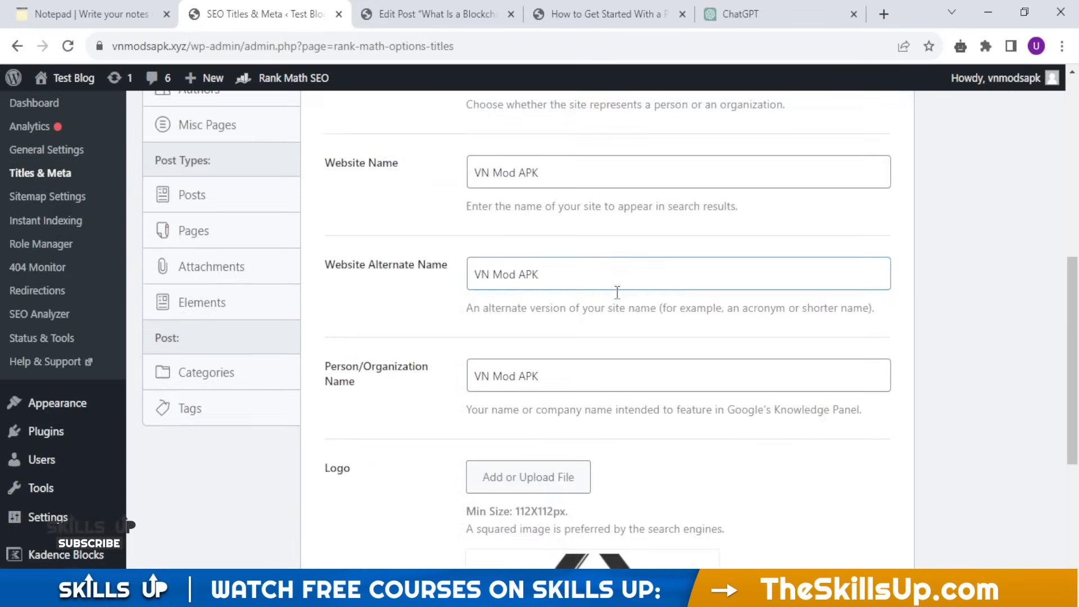
{"action": "scroll", "coordinate": [542, 253], "scroll_direction": "up", "scroll_amount": 5}
{"action": "left_click", "coordinate": [577, 315]}
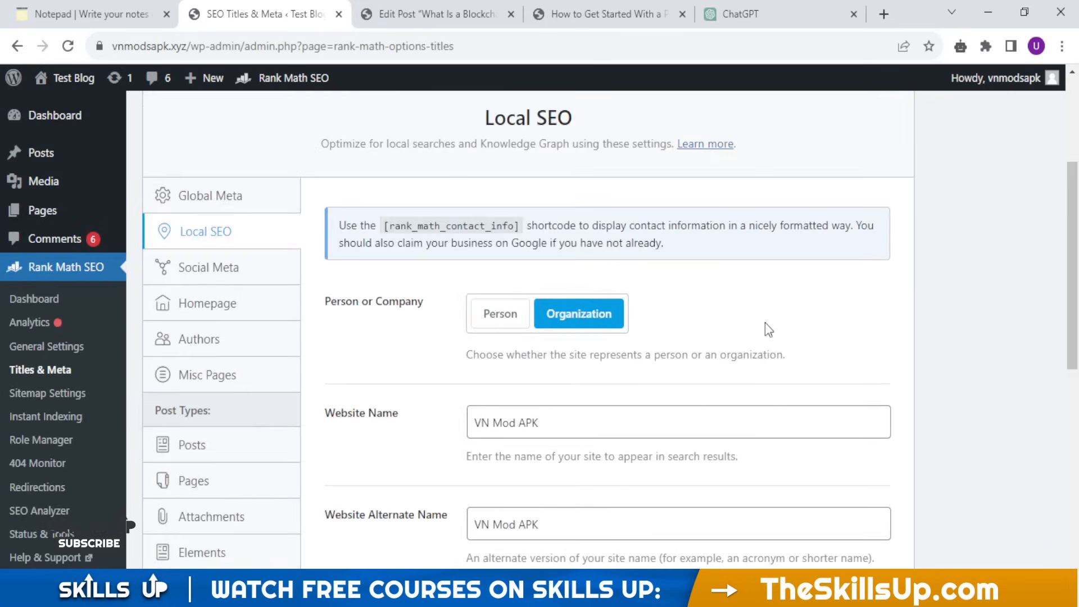
{"action": "scroll", "coordinate": [765, 322], "scroll_direction": "down", "scroll_amount": 7}
{"action": "scroll", "coordinate": [766, 322], "scroll_direction": "down", "scroll_amount": 2}
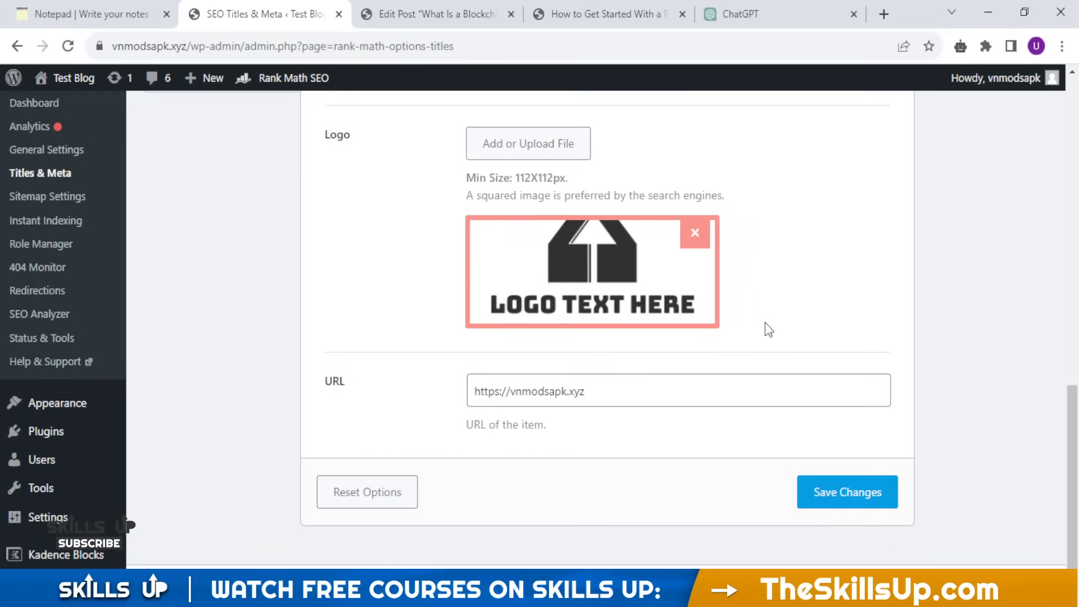
{"action": "scroll", "coordinate": [778, 323], "scroll_direction": "up", "scroll_amount": 9}
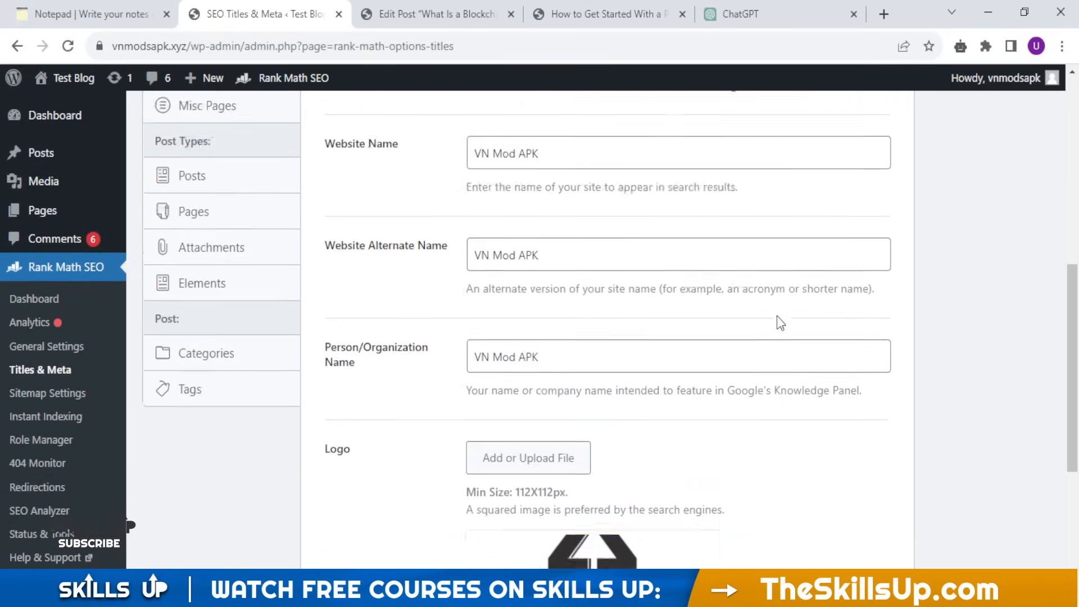
Step: Open the Social Meta settings and examine the Facebook Page URL field
{"action": "left_click", "coordinate": [291, 197]}
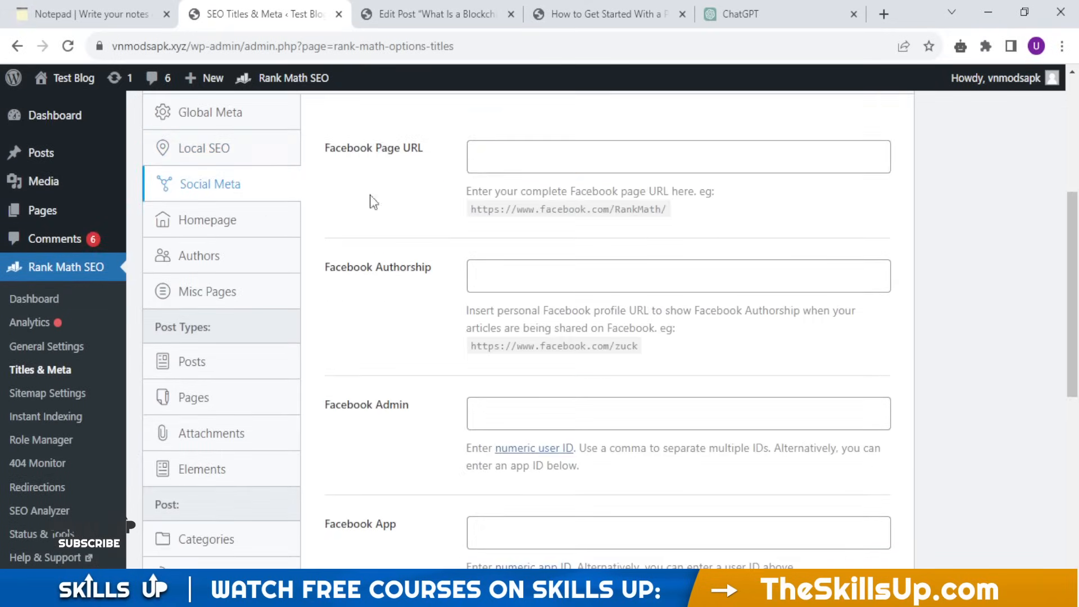
{"action": "scroll", "coordinate": [848, 258], "scroll_direction": "up", "scroll_amount": 3}
{"action": "scroll", "coordinate": [843, 303], "scroll_direction": "down", "scroll_amount": 2}
{"action": "scroll", "coordinate": [629, 253], "scroll_direction": "down", "scroll_amount": 2}
{"action": "scroll", "coordinate": [584, 245], "scroll_direction": "up", "scroll_amount": 2}
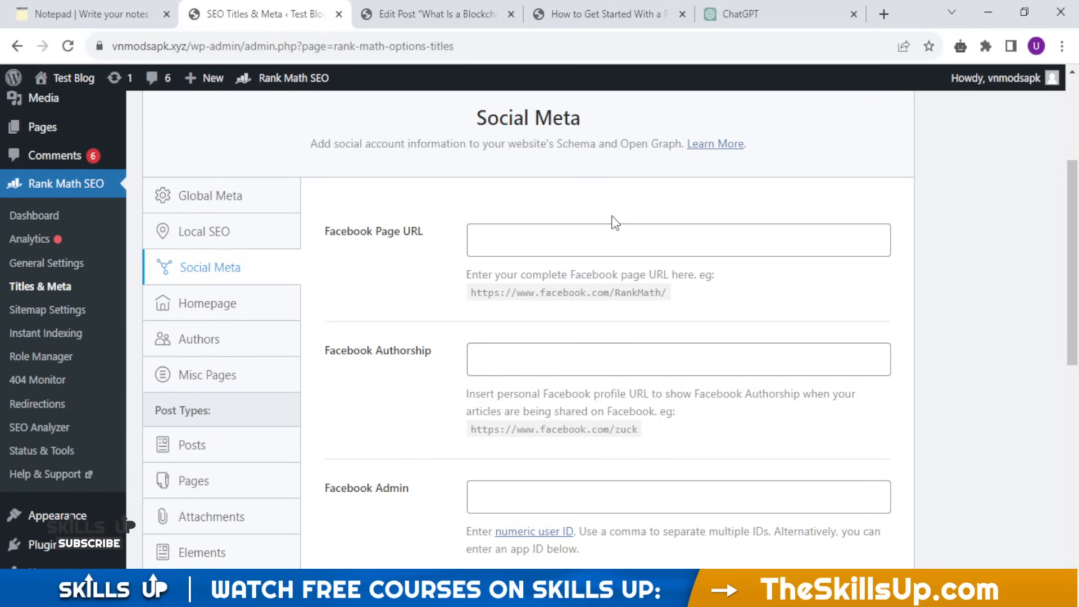
{"action": "scroll", "coordinate": [615, 222], "scroll_direction": "down", "scroll_amount": 2}
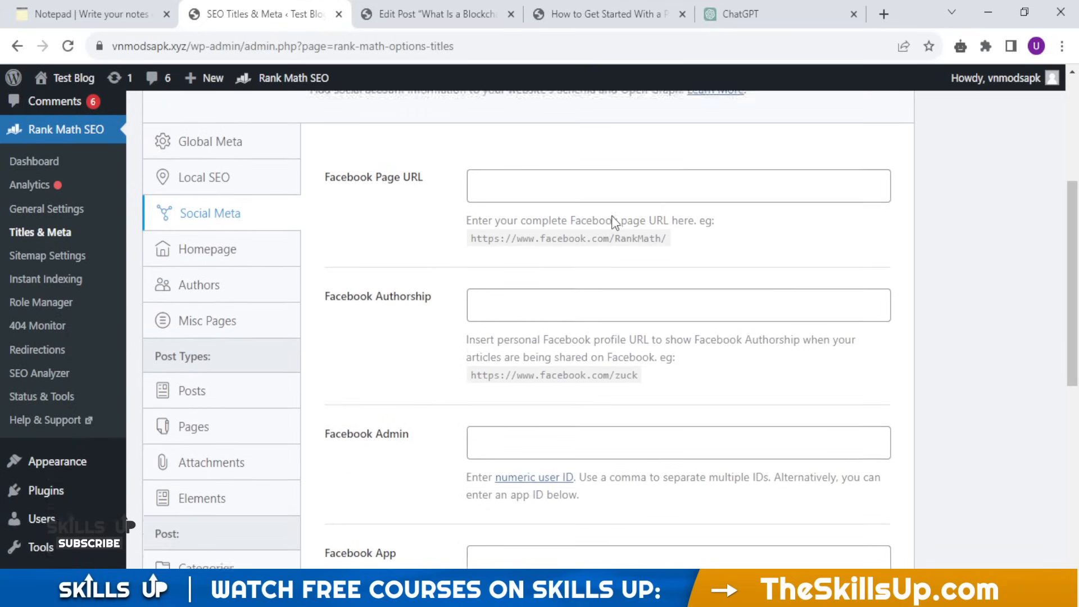
{"action": "scroll", "coordinate": [558, 193], "scroll_direction": "up", "scroll_amount": 2}
{"action": "scroll", "coordinate": [568, 219], "scroll_direction": "down", "scroll_amount": 2}
{"action": "left_click", "coordinate": [543, 152]}
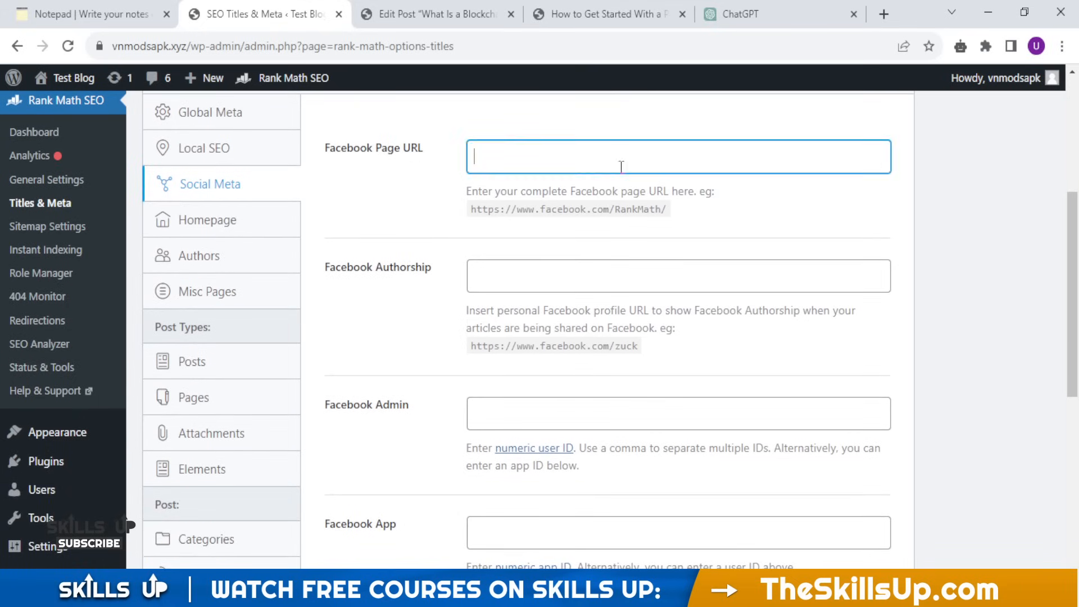
{"action": "scroll", "coordinate": [650, 181], "scroll_direction": "up", "scroll_amount": 3}
{"action": "scroll", "coordinate": [599, 242], "scroll_direction": "down", "scroll_amount": 2}
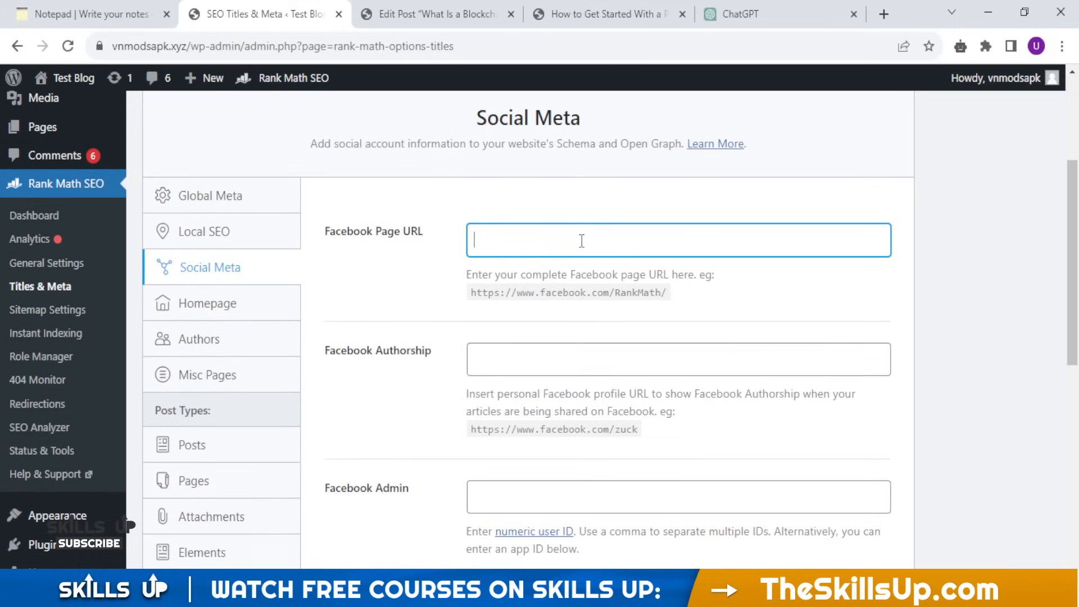
{"action": "scroll", "coordinate": [596, 318], "scroll_direction": "down", "scroll_amount": 2}
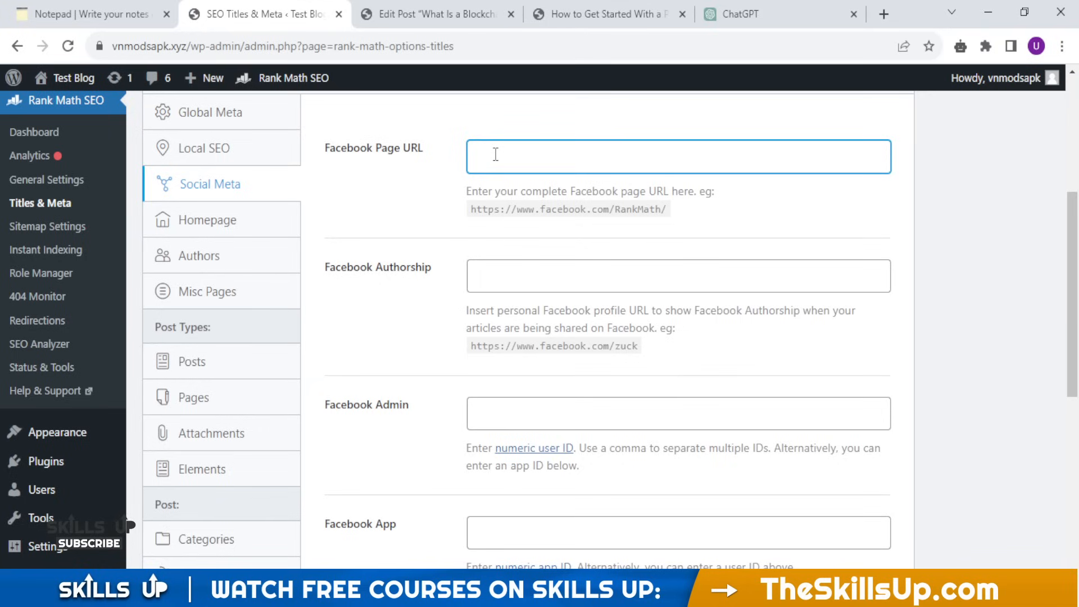
Step: Examine the Facebook Authorship, Admin, App and Secret fields, the Twitter Username and the Additional Profiles in Social Meta
{"action": "scroll", "coordinate": [624, 169], "scroll_direction": "down", "scroll_amount": 3}
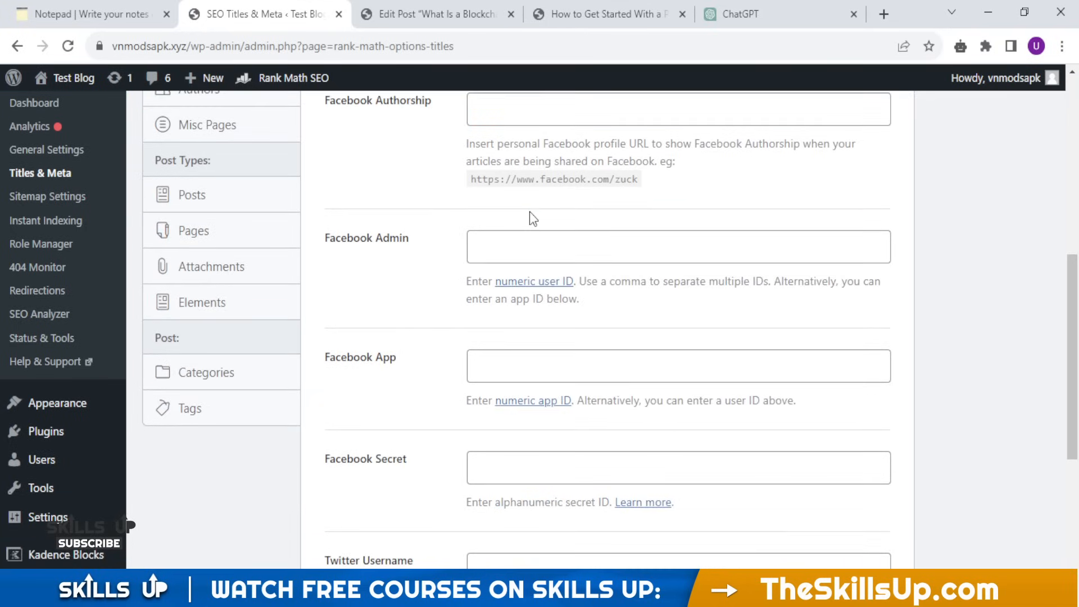
{"action": "scroll", "coordinate": [529, 211], "scroll_direction": "up", "scroll_amount": 3}
{"action": "left_click", "coordinate": [583, 190]}
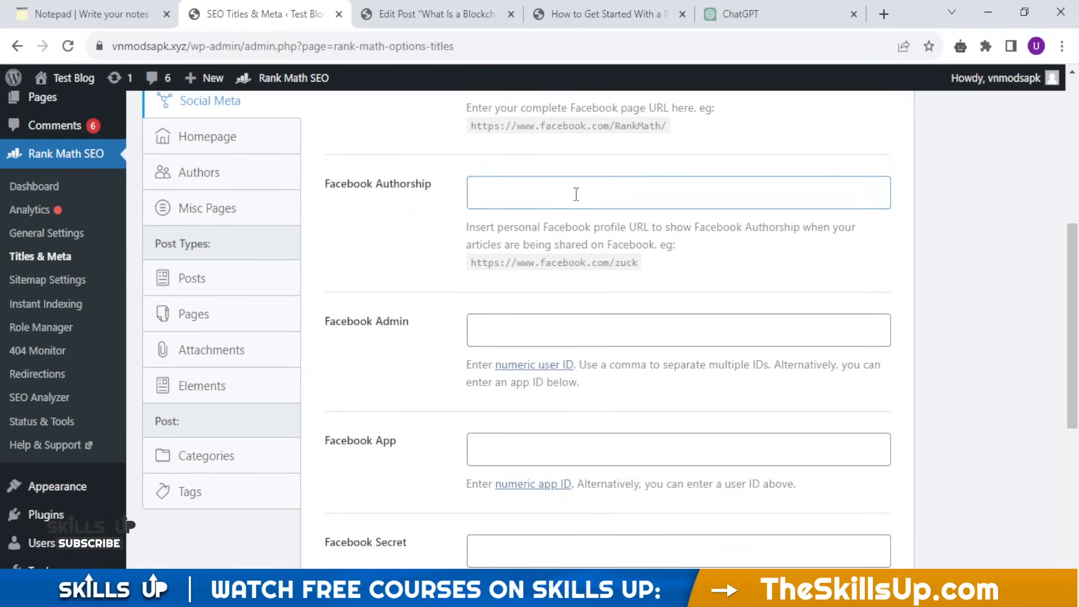
{"action": "scroll", "coordinate": [576, 194], "scroll_direction": "down", "scroll_amount": 5}
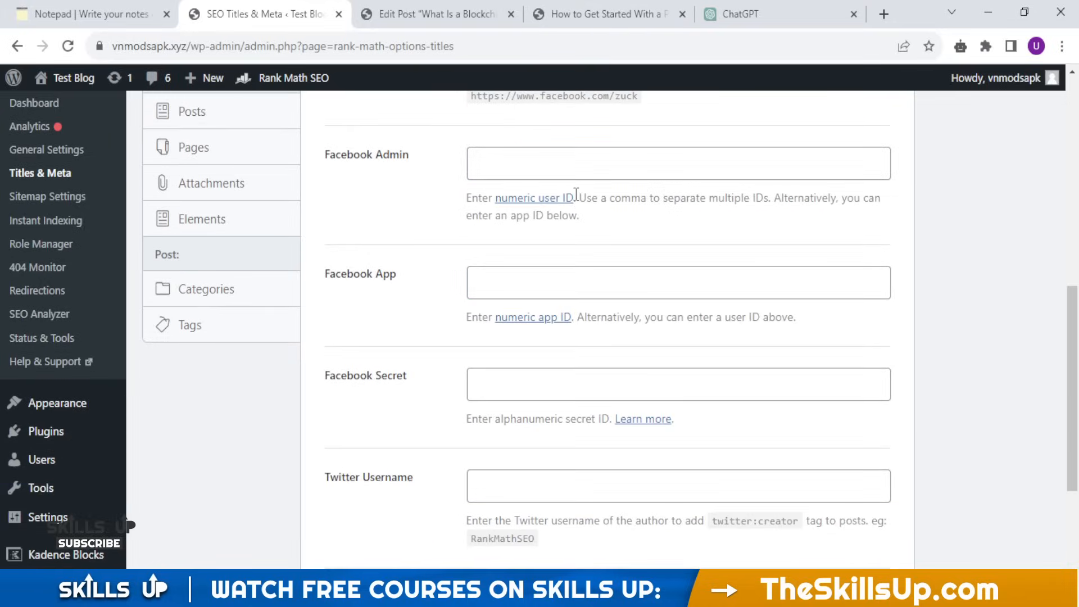
{"action": "scroll", "coordinate": [576, 194], "scroll_direction": "down", "scroll_amount": 3}
{"action": "left_click", "coordinate": [410, 217]}
{"action": "left_click", "coordinate": [533, 339]}
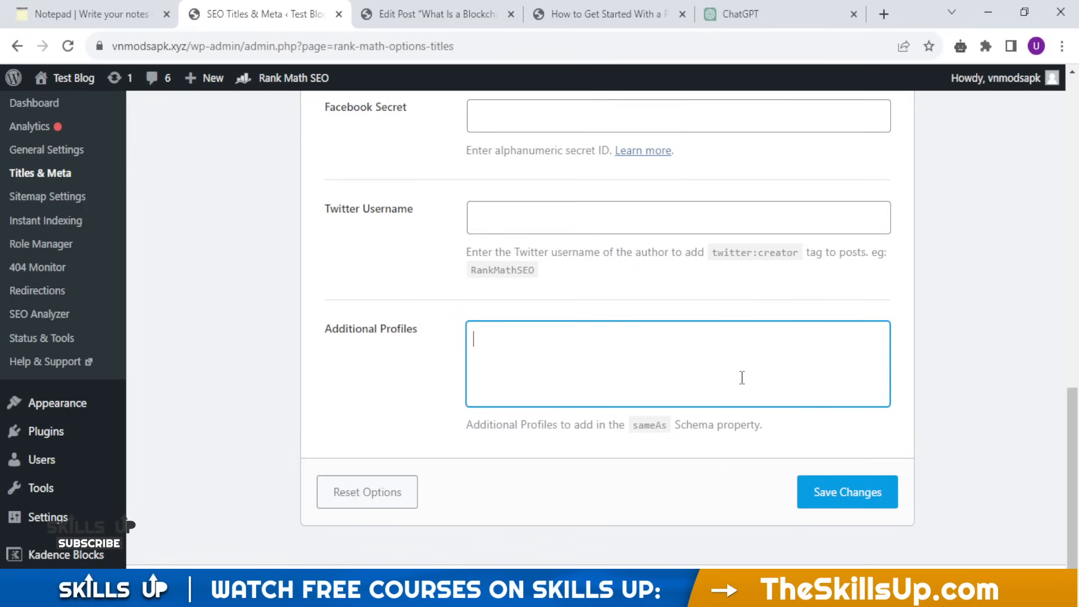
{"action": "scroll", "coordinate": [629, 382], "scroll_direction": "up", "scroll_amount": 1}
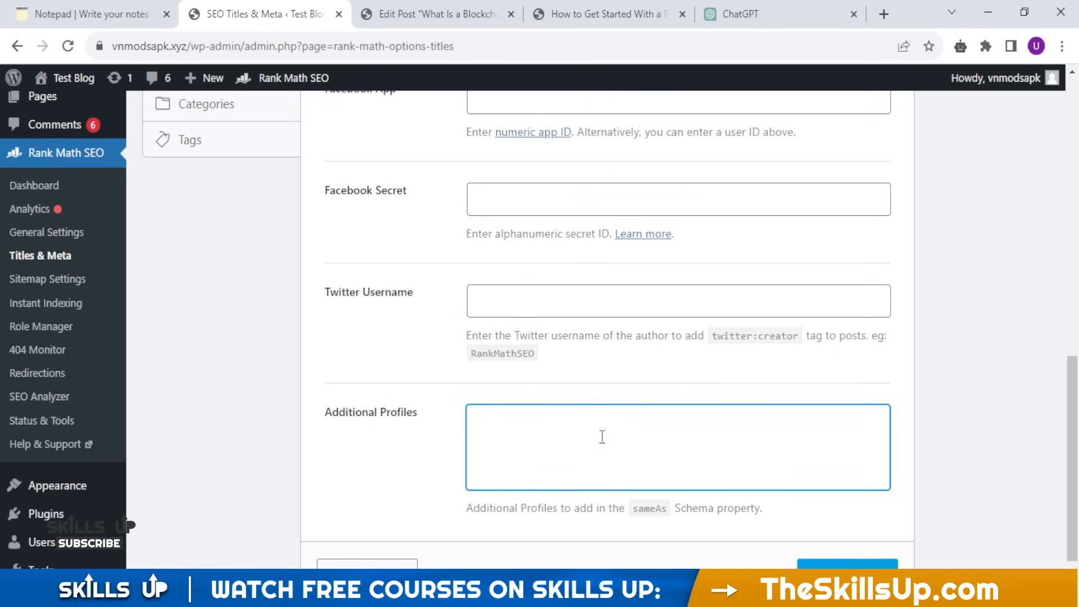
{"action": "scroll", "coordinate": [601, 437], "scroll_direction": "up", "scroll_amount": 1}
{"action": "scroll", "coordinate": [602, 437], "scroll_direction": "down", "scroll_amount": 2}
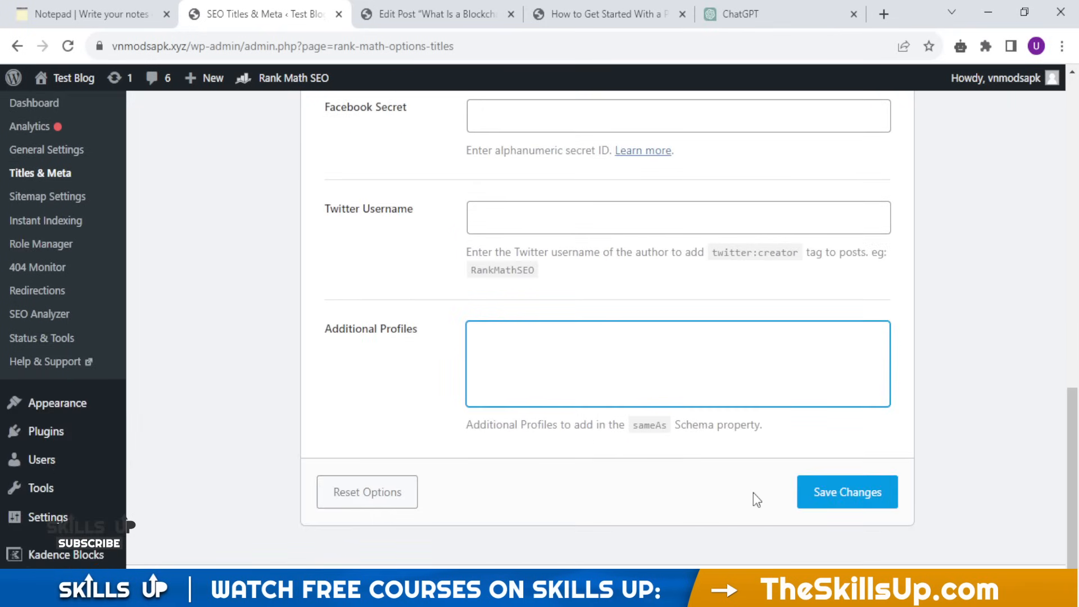
{"action": "scroll", "coordinate": [753, 497], "scroll_direction": "up", "scroll_amount": 5}
{"action": "scroll", "coordinate": [315, 277], "scroll_direction": "up", "scroll_amount": 2}
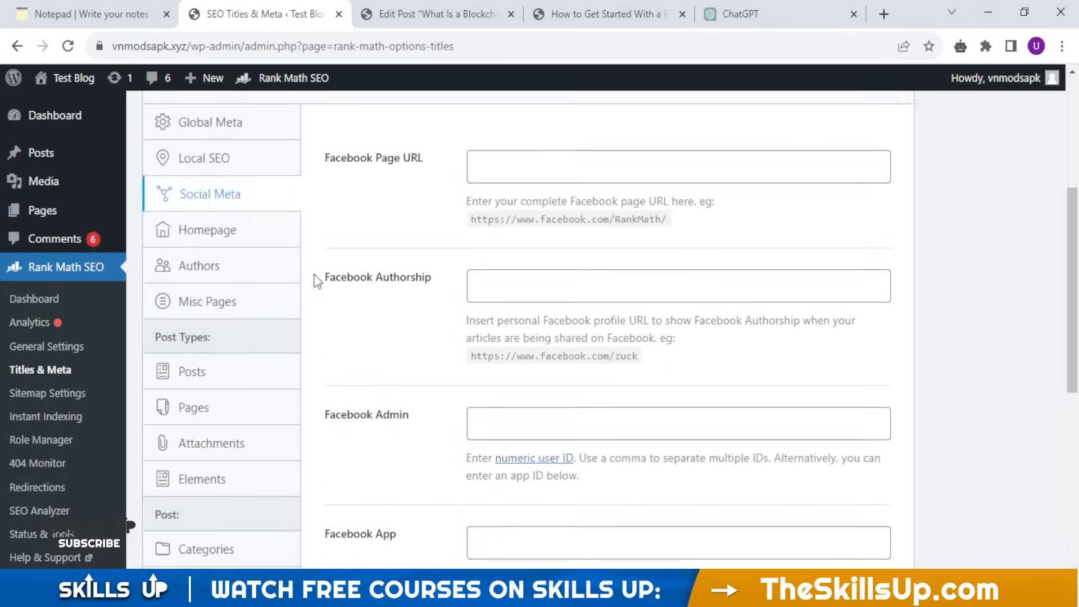
Step: Open the Homepage settings and examine each variable used in the Homepage Title
{"action": "left_click", "coordinate": [228, 288]}
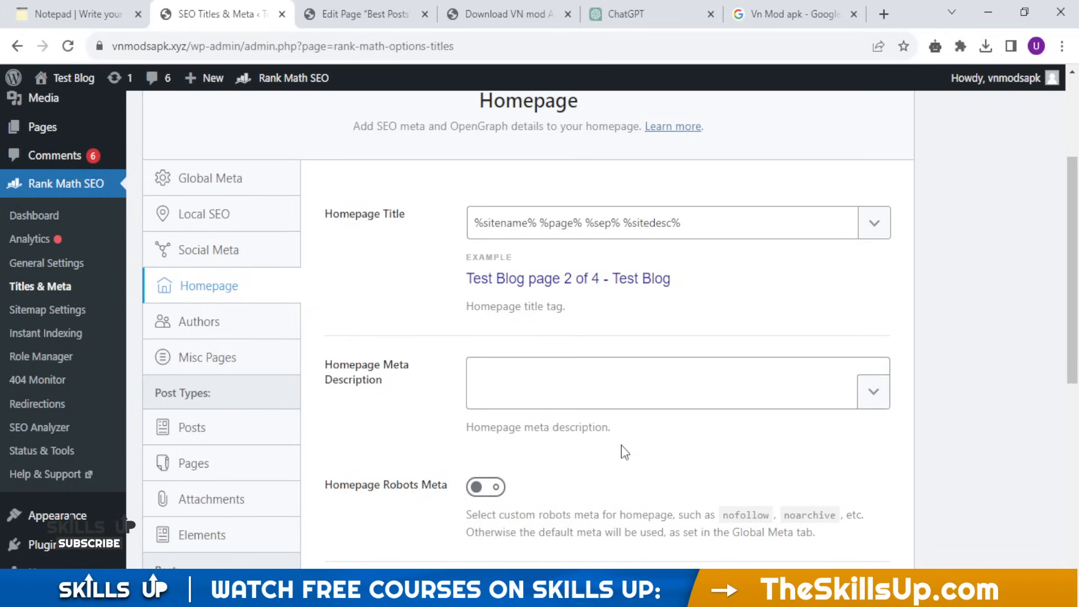
{"action": "left_click", "coordinate": [607, 371]}
{"action": "left_click", "coordinate": [521, 224]}
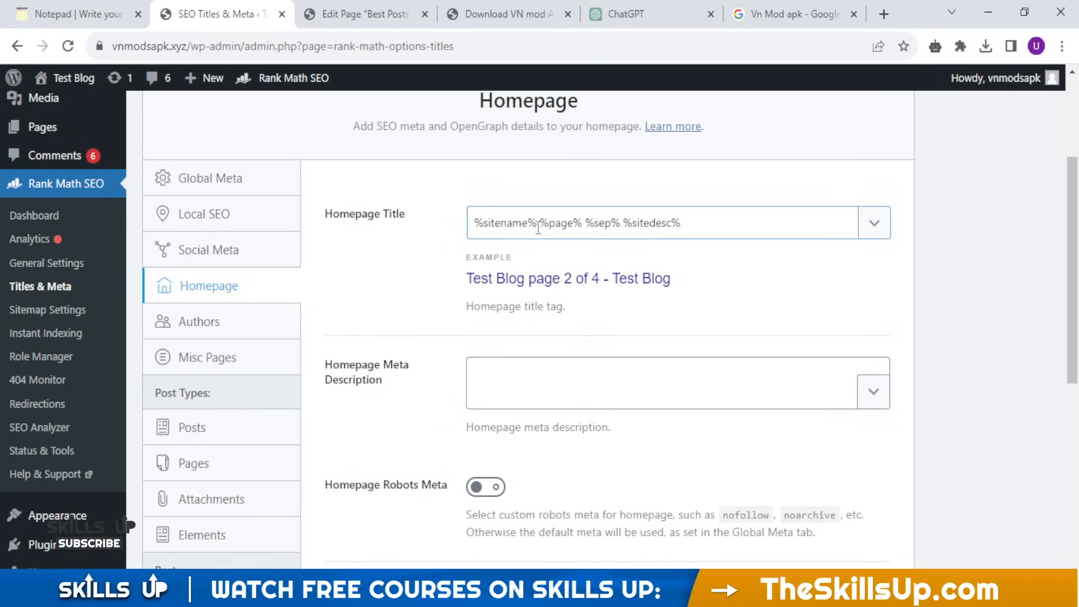
{"action": "left_click", "coordinate": [495, 222]}
{"action": "left_click", "coordinate": [561, 222]}
{"action": "left_click", "coordinate": [587, 223]}
{"action": "left_click_drag", "start_coordinate": [587, 223], "coordinate": [619, 223]}
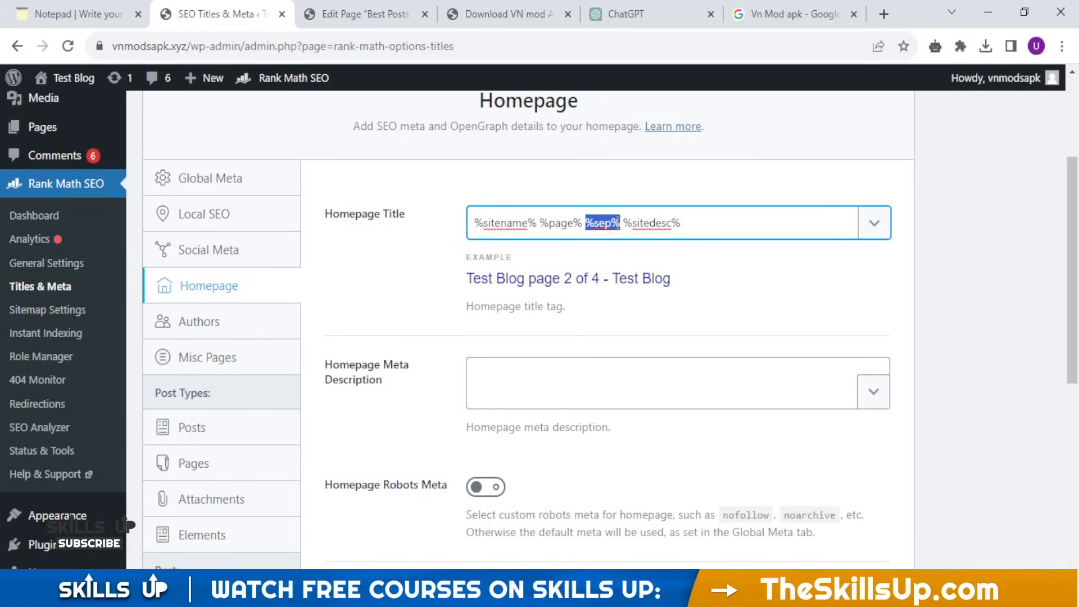
{"action": "left_click", "coordinate": [653, 223]}
Step: Replace the Homepage Title with the ChatGPT title "Download VN Video Editor MOD APK v2.1.8 - Unleash Creativity with Premium Unlocked Features!"
{"action": "left_click_drag", "start_coordinate": [683, 223], "coordinate": [425, 229]}
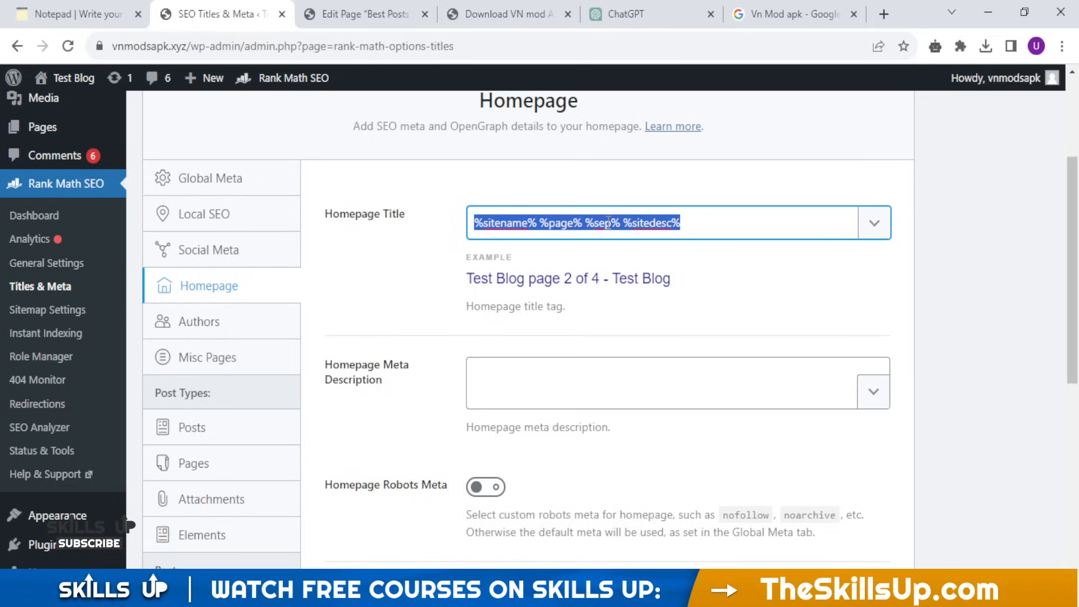
{"action": "key", "text": "BackSpace"}
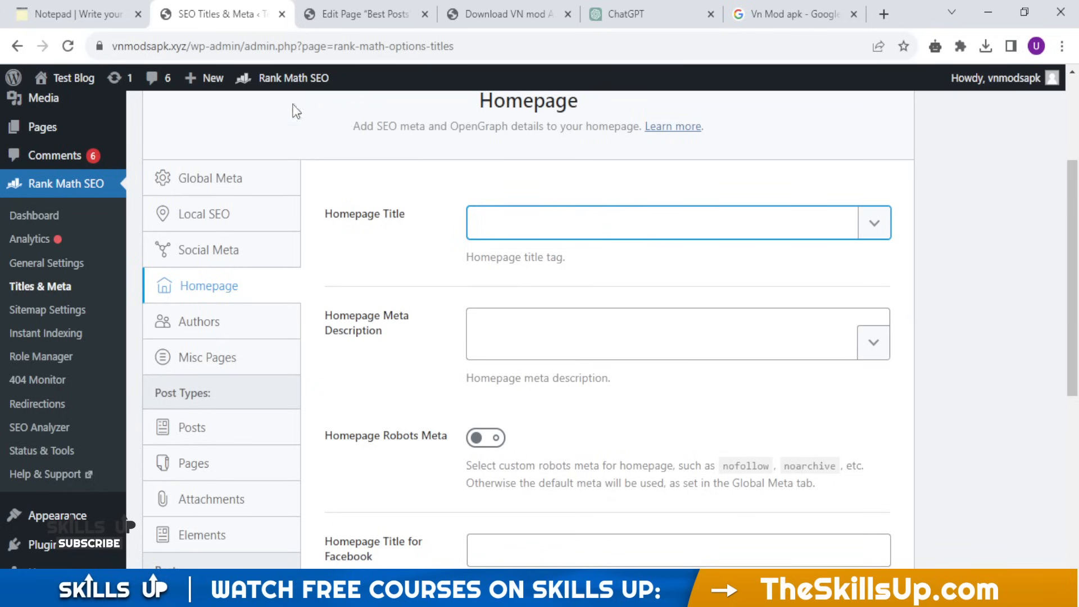
{"action": "left_click", "coordinate": [641, 14]}
{"action": "scroll", "coordinate": [708, 294], "scroll_direction": "up", "scroll_amount": 2}
{"action": "scroll", "coordinate": [541, 215], "scroll_direction": "down", "scroll_amount": 5}
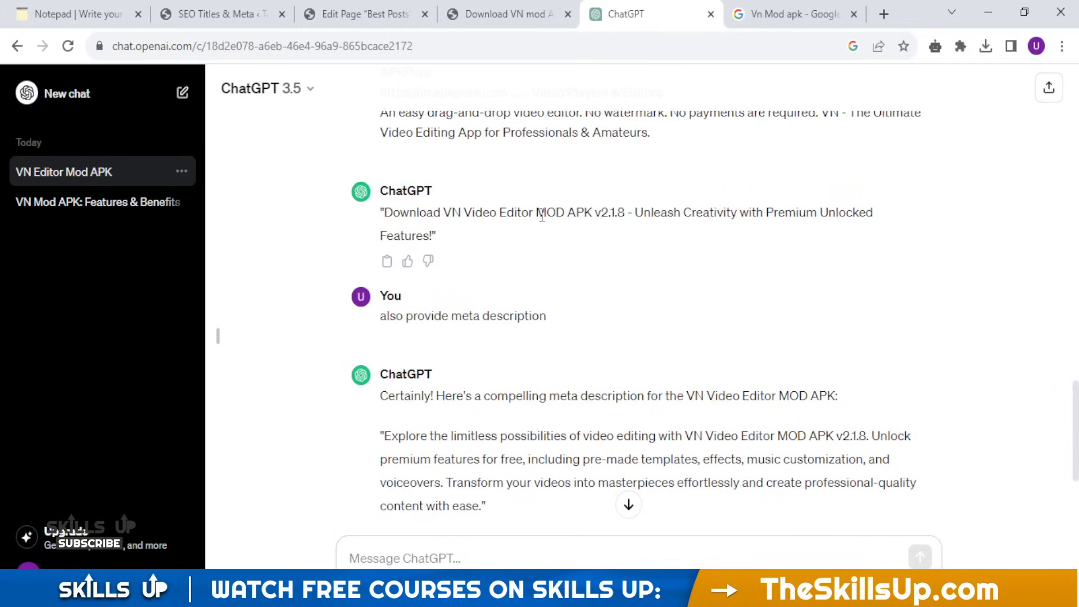
{"action": "scroll", "coordinate": [541, 215], "scroll_direction": "up", "scroll_amount": 2}
{"action": "triple_click", "coordinate": [544, 295]}
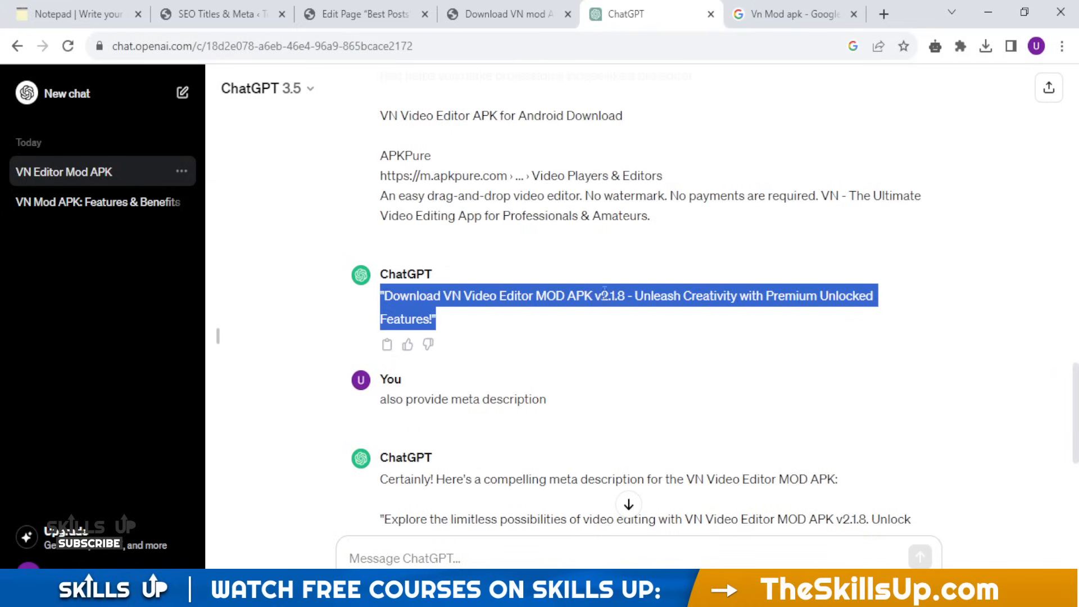
{"action": "left_click", "coordinate": [429, 320]}
{"action": "left_click_drag", "start_coordinate": [432, 319], "coordinate": [387, 300]}
{"action": "key", "text": "ctrl+c"}
{"action": "left_click", "coordinate": [219, 14]}
{"action": "key", "text": "ctrl+v"}
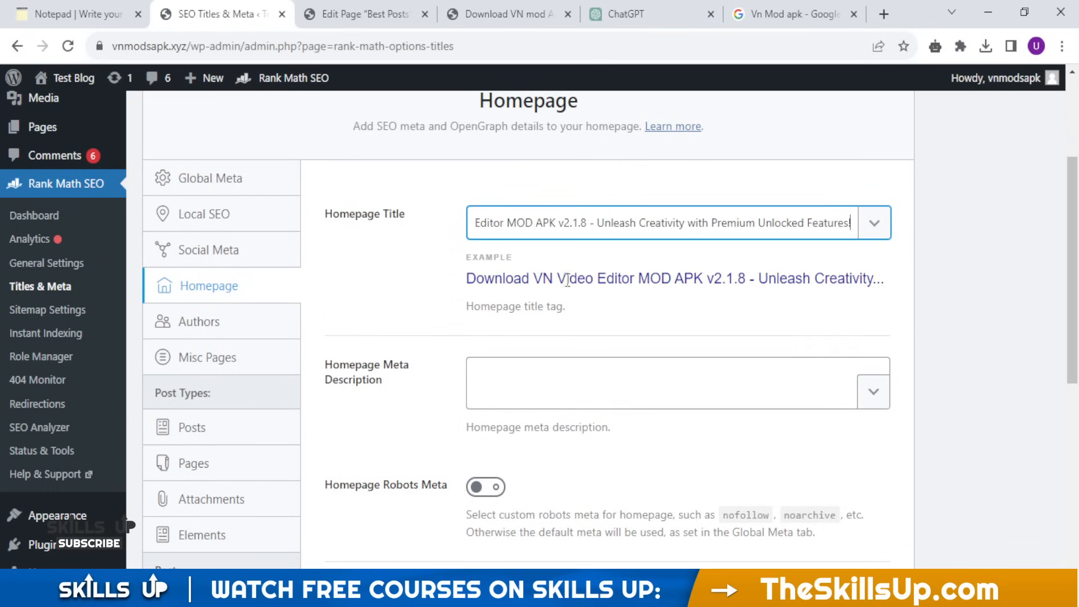
Step: Replace "Unlocked Features!" at the end of the Homepage Title with the variable %currentmonth%
{"action": "scroll", "coordinate": [728, 281], "scroll_direction": "down", "scroll_amount": 1}
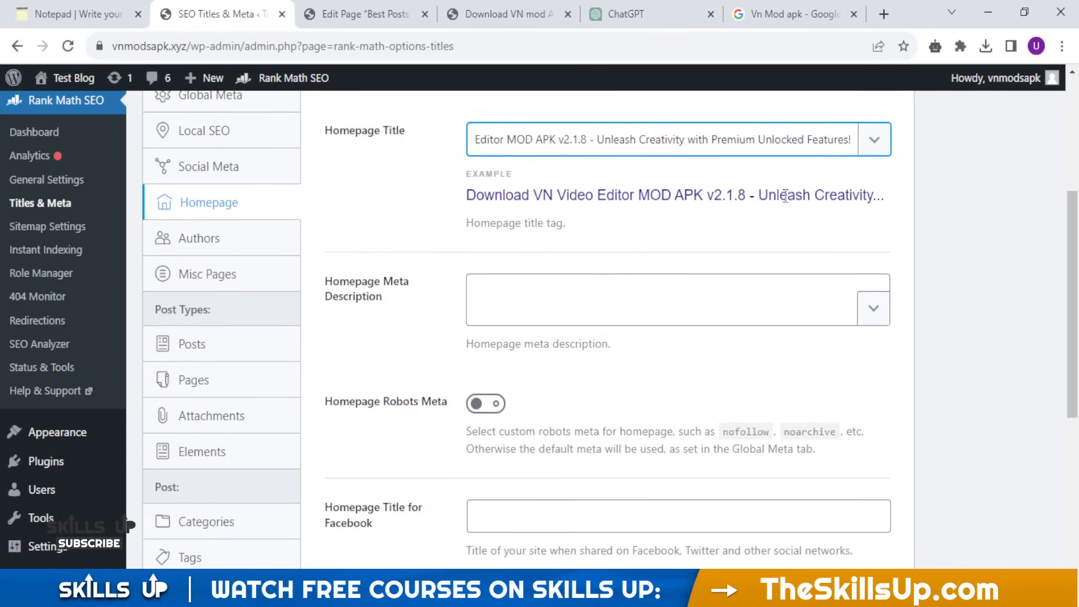
{"action": "scroll", "coordinate": [792, 236], "scroll_direction": "up", "scroll_amount": 1}
{"action": "scroll", "coordinate": [804, 250], "scroll_direction": "down", "scroll_amount": 1}
{"action": "scroll", "coordinate": [806, 251], "scroll_direction": "up", "scroll_amount": 1}
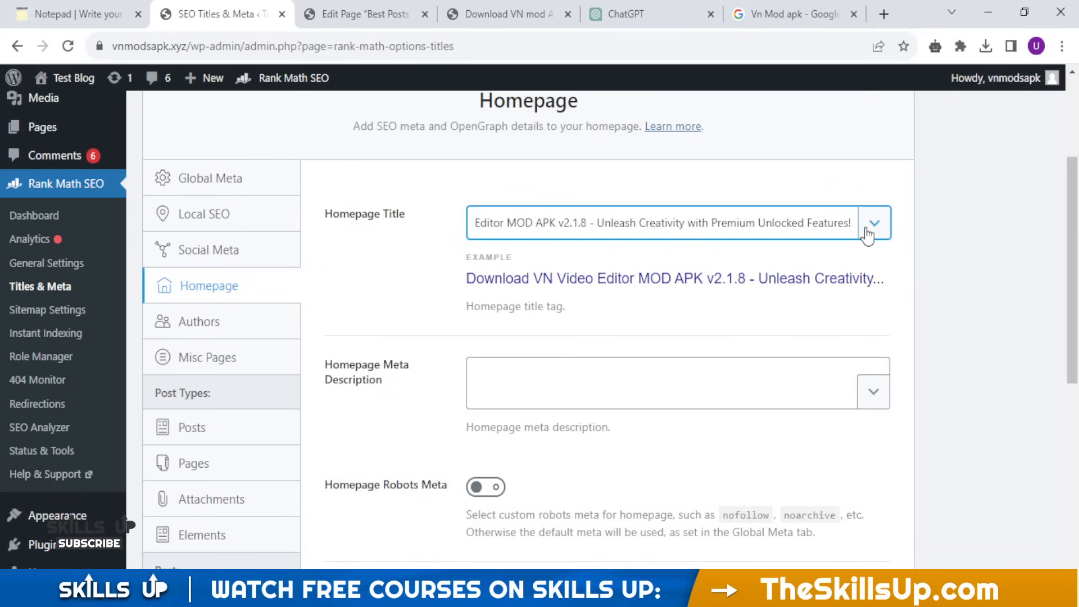
{"action": "key", "text": "BackSpace"}
{"action": "key", "text": "BackSpace"}
{"action": "key", "text": "BackSpace"}
{"action": "key", "text": "BackSpace"}
{"action": "key", "text": "BackSpace"}
{"action": "key", "text": "BackSpace"}
{"action": "key", "text": "BackSpace"}
{"action": "key", "text": "BackSpace"}
{"action": "key", "text": "BackSpace"}
{"action": "key", "text": "BackSpace"}
{"action": "key", "text": "BackSpace"}
{"action": "key", "text": "BackSpace"}
{"action": "key", "text": "BackSpace"}
{"action": "key", "text": "BackSpace"}
{"action": "key", "text": "BackSpace"}
{"action": "key", "text": "BackSpace"}
{"action": "key", "text": "BackSpace"}
{"action": "key", "text": "BackSpace"}
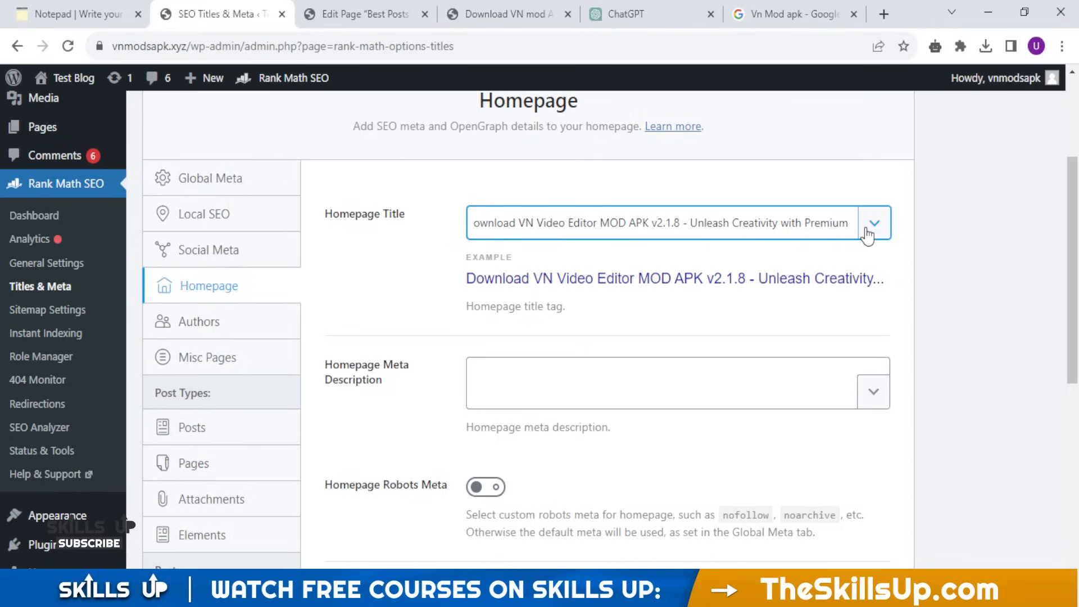
{"action": "type", "text": "%%"}
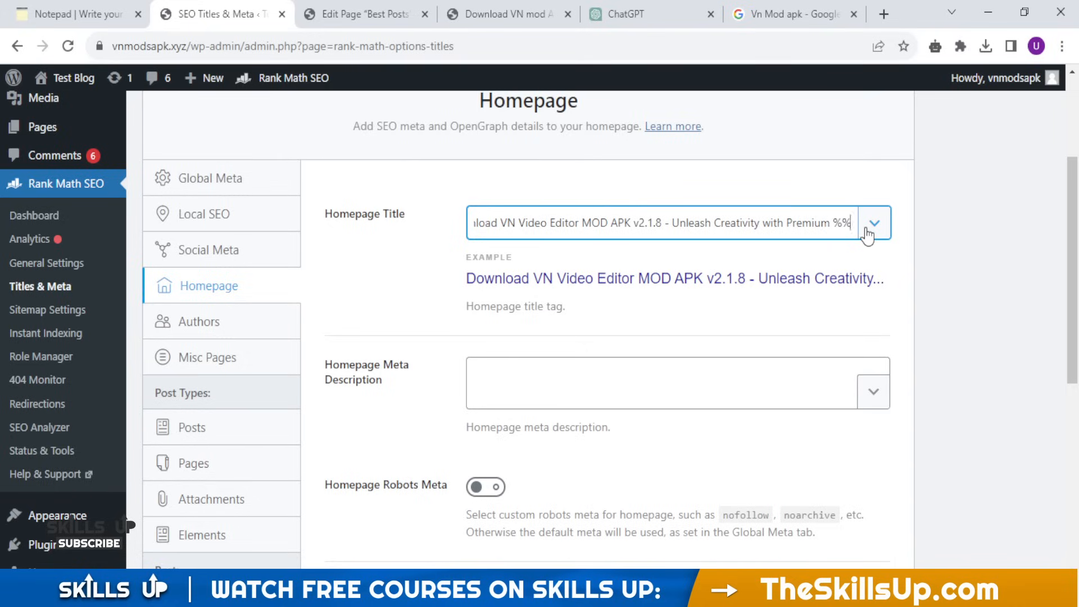
{"action": "type", "text": "cu"}
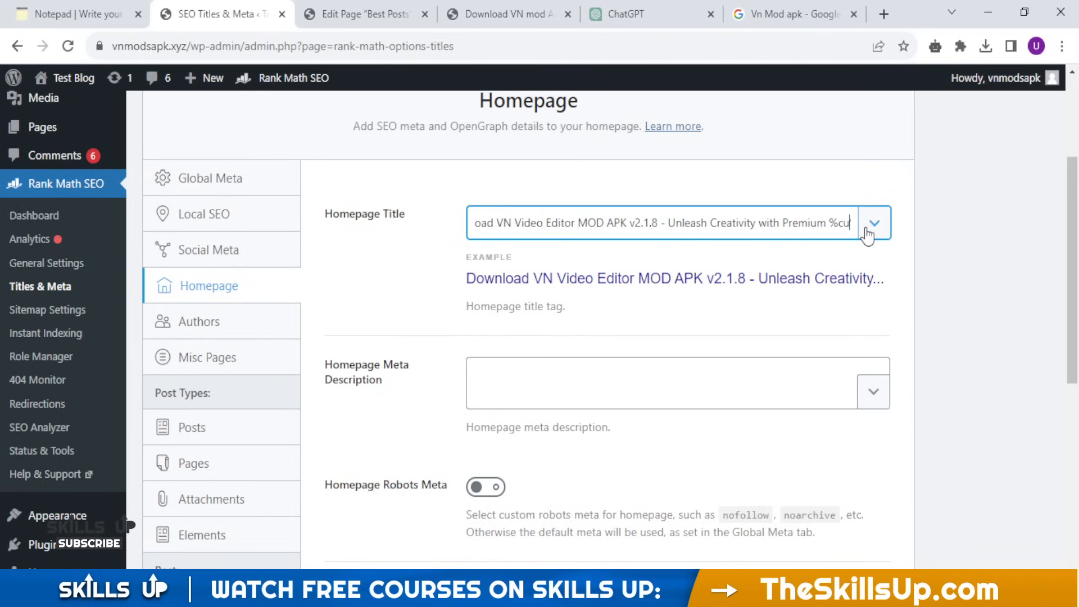
{"action": "type", "text": "rrent"}
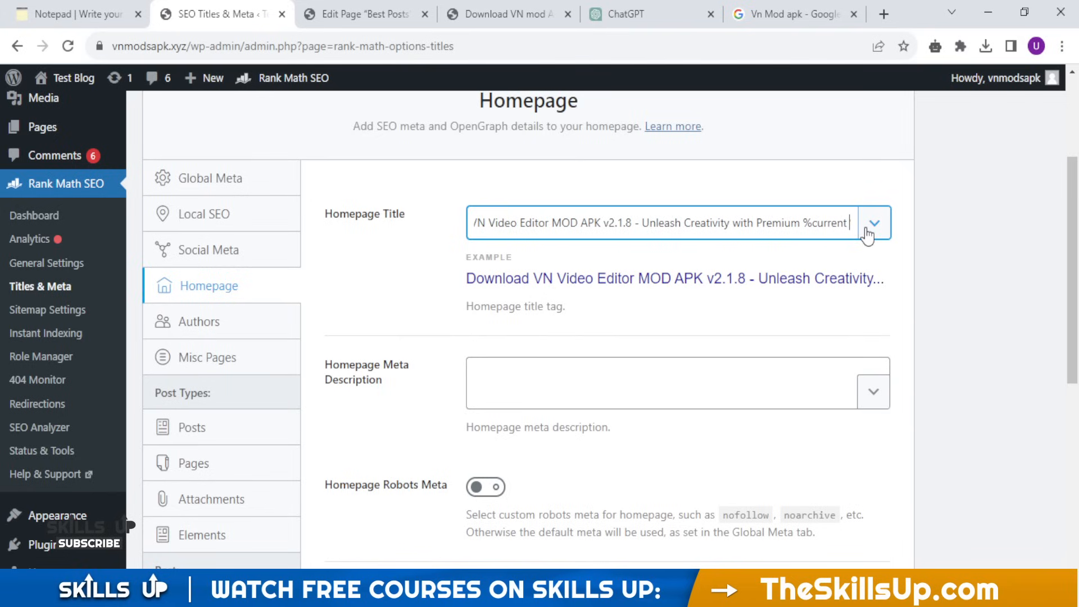
{"action": "type", "text": "mon"}
{"action": "key", "text": "BackSpace"}
{"action": "key", "text": "BackSpace"}
{"action": "type", "text": "nth"}
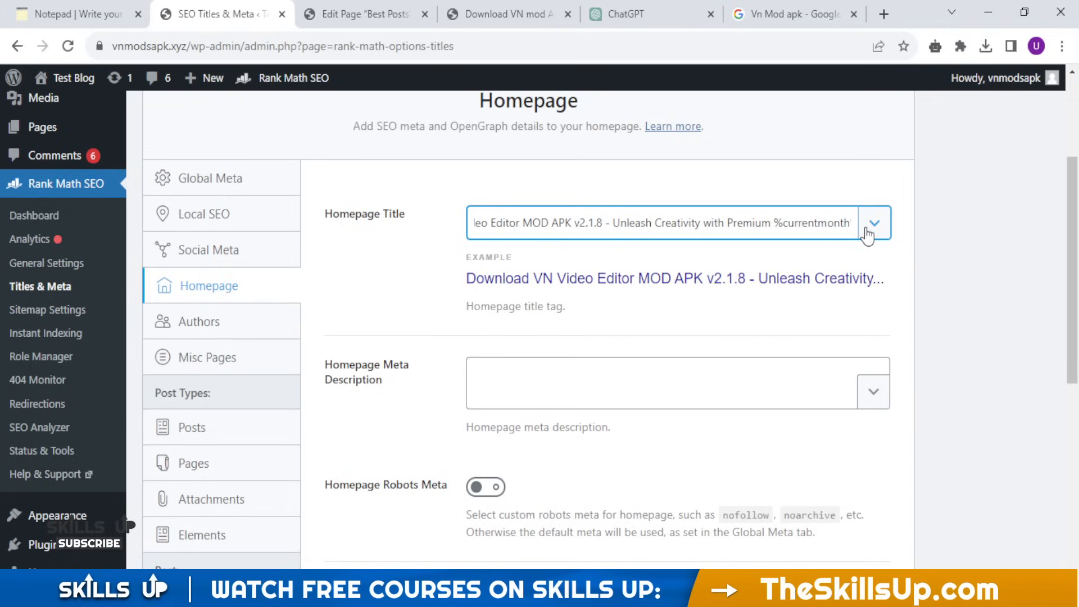
Step: Shorten the Homepage Title to "Download VN Video Editor MO with Premium %currentmonth%"
{"action": "left_click_drag", "start_coordinate": [701, 223], "coordinate": [612, 222]}
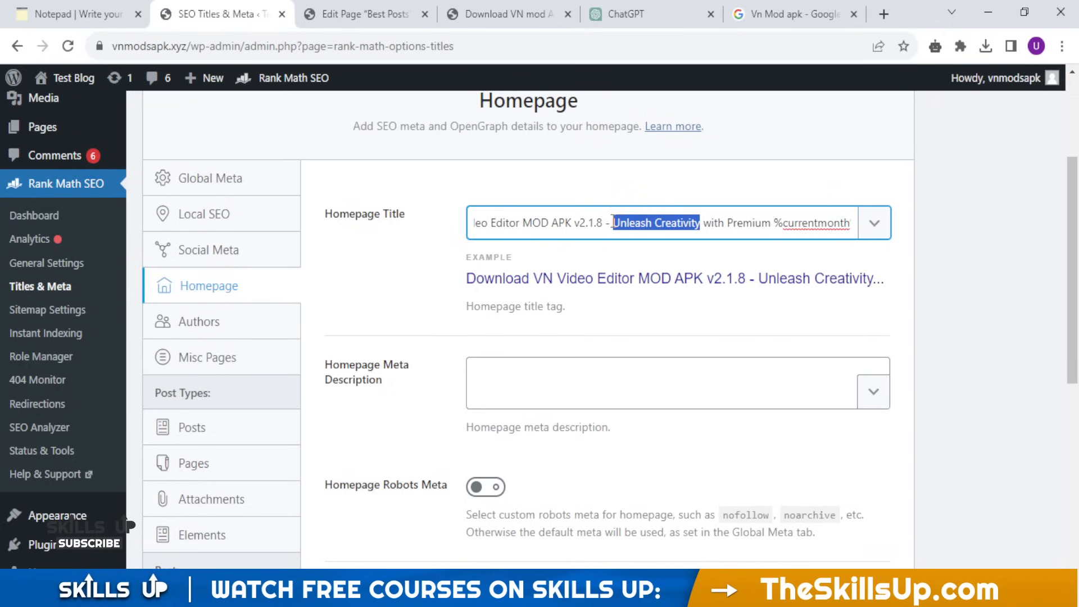
{"action": "key", "text": "BackSpace"}
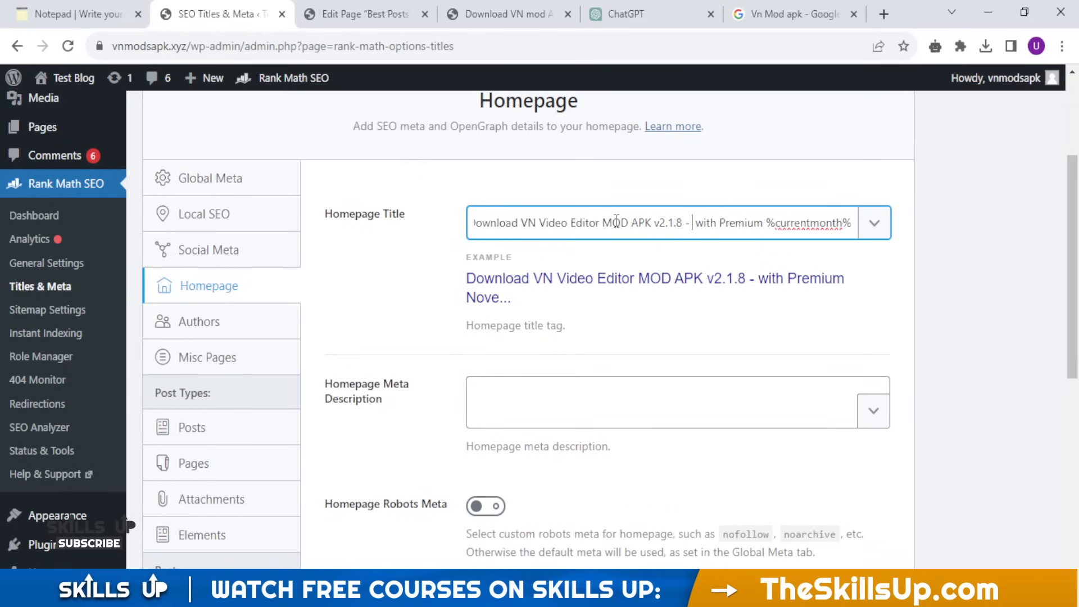
{"action": "key", "text": "BackSpace"}
{"action": "key", "text": "BackSpace"}
{"action": "key", "text": "BackSpace"}
{"action": "key", "text": "BackSpace"}
{"action": "key", "text": "BackSpace"}
{"action": "key", "text": "BackSpace"}
{"action": "key", "text": "BackSpace"}
{"action": "key", "text": "BackSpace"}
{"action": "key", "text": "BackSpace"}
{"action": "key", "text": "BackSpace"}
{"action": "key", "text": "BackSpace"}
{"action": "key", "text": "BackSpace"}
{"action": "key", "text": "BackSpace"}
{"action": "key", "text": "BackSpace"}
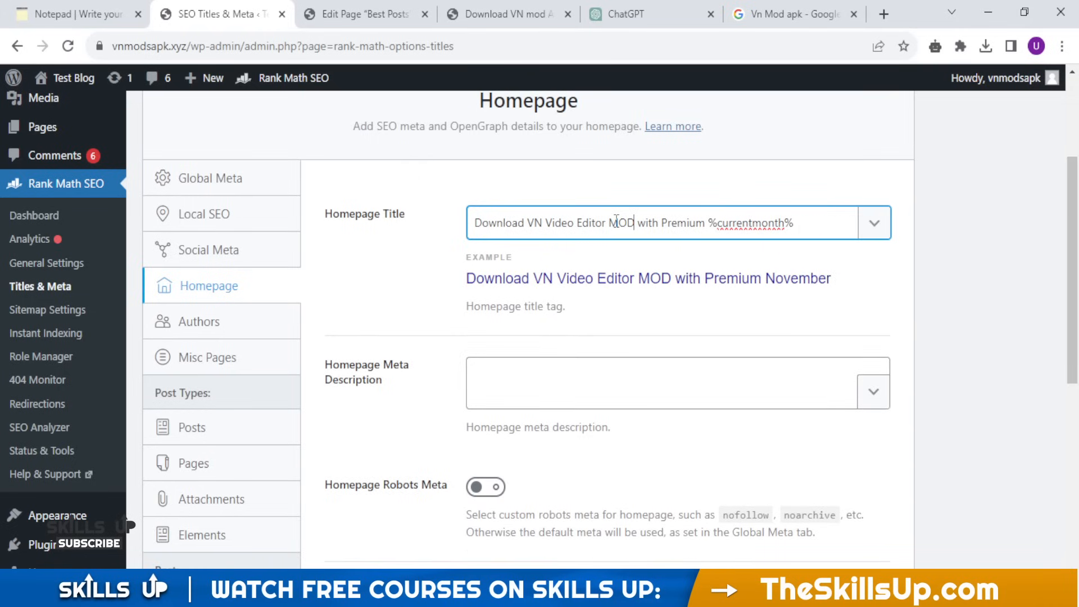
{"action": "key", "text": "BackSpace"}
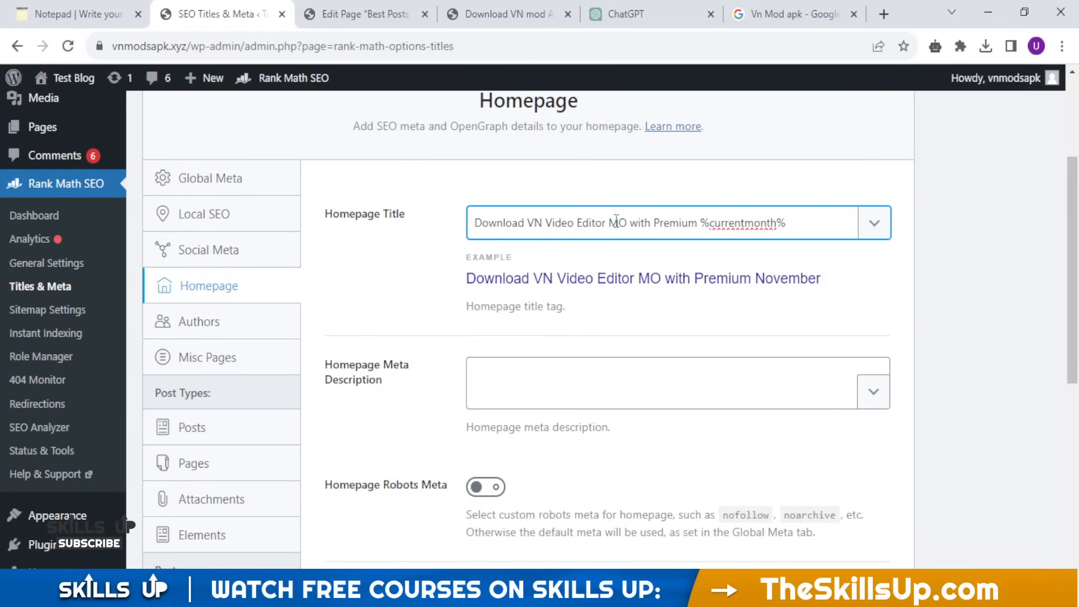
Step: Add %Currentyear% after the month variable in the Homepage Title, keeping each variable enclosed in percent signs
{"action": "left_click", "coordinate": [778, 224]}
{"action": "type", "text": "Current"}
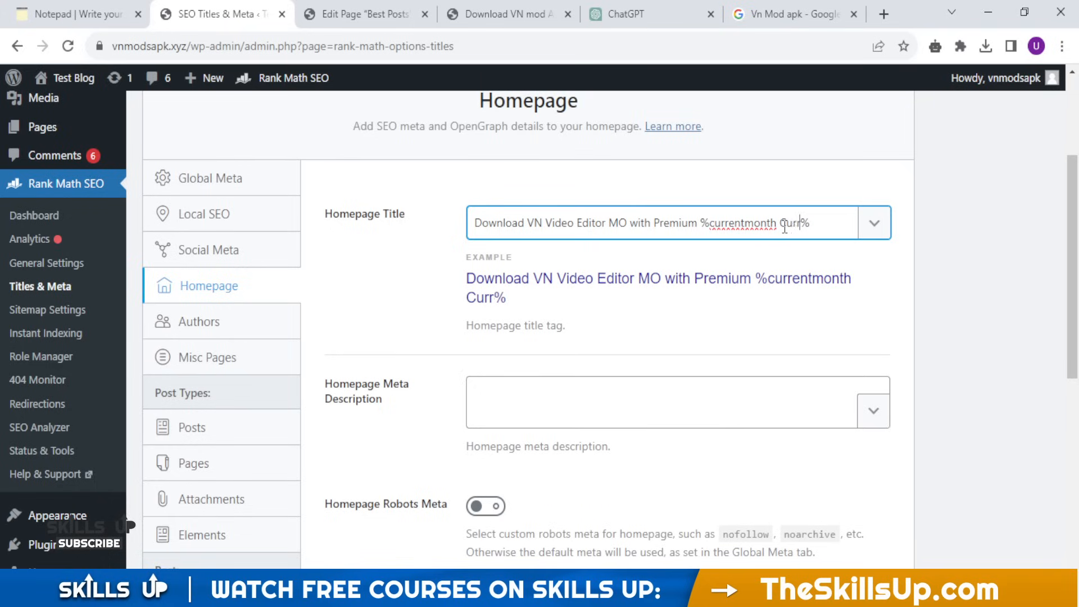
{"action": "type", "text": "year"}
{"action": "type", "text": "%"}
{"action": "scroll", "coordinate": [831, 253], "scroll_direction": "up", "scroll_amount": 2}
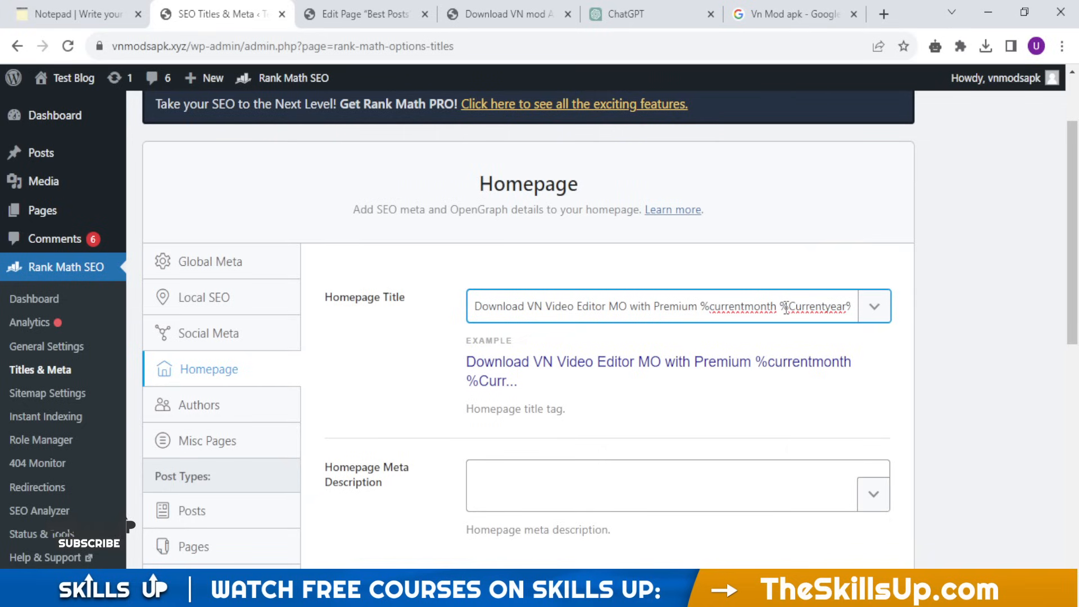
{"action": "left_click", "coordinate": [786, 308]}
{"action": "type", "text": "%"}
{"action": "left_click", "coordinate": [838, 307]}
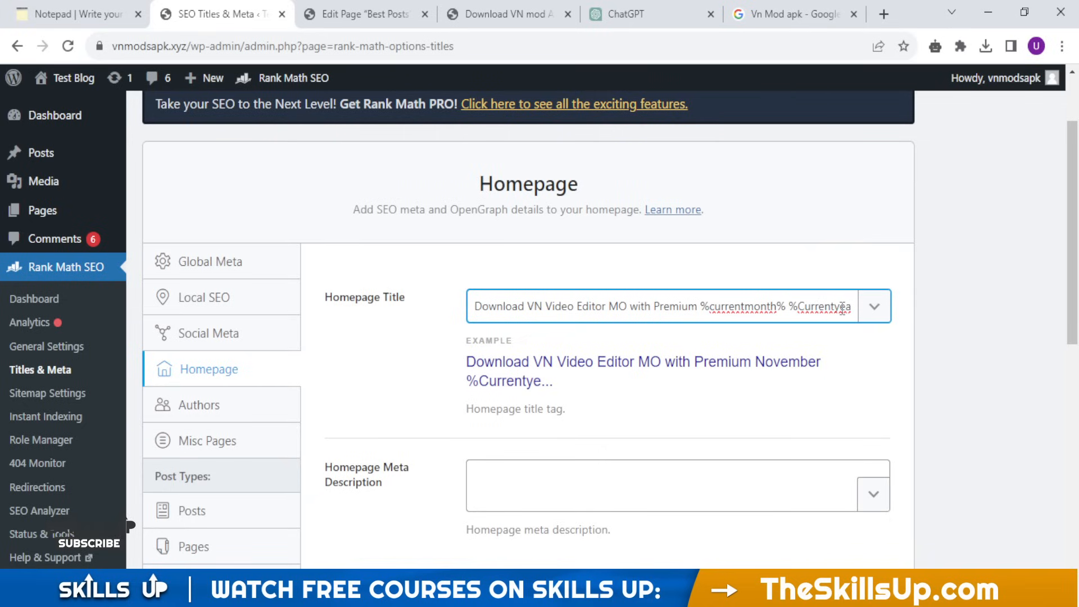
{"action": "type", "text": "r%"}
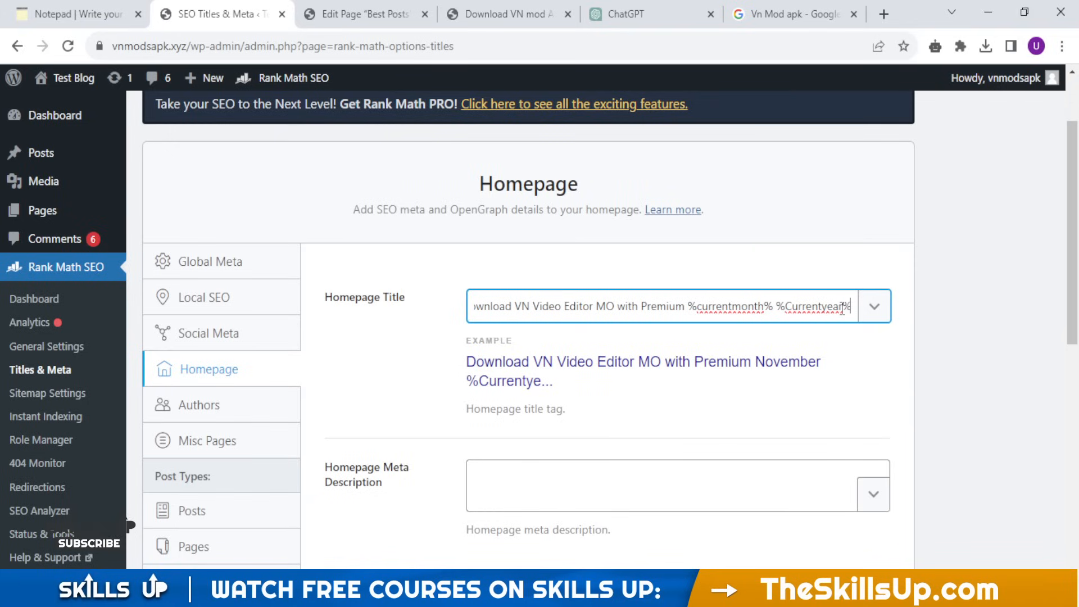
Step: Rewrite the year variable in the Homepage Title in lowercase as %currentyear% and check the example preview
{"action": "key", "text": "BackSpace"}
{"action": "key", "text": "BackSpace"}
{"action": "key", "text": "BackSpace"}
{"action": "key", "text": "BackSpace"}
{"action": "key", "text": "BackSpace"}
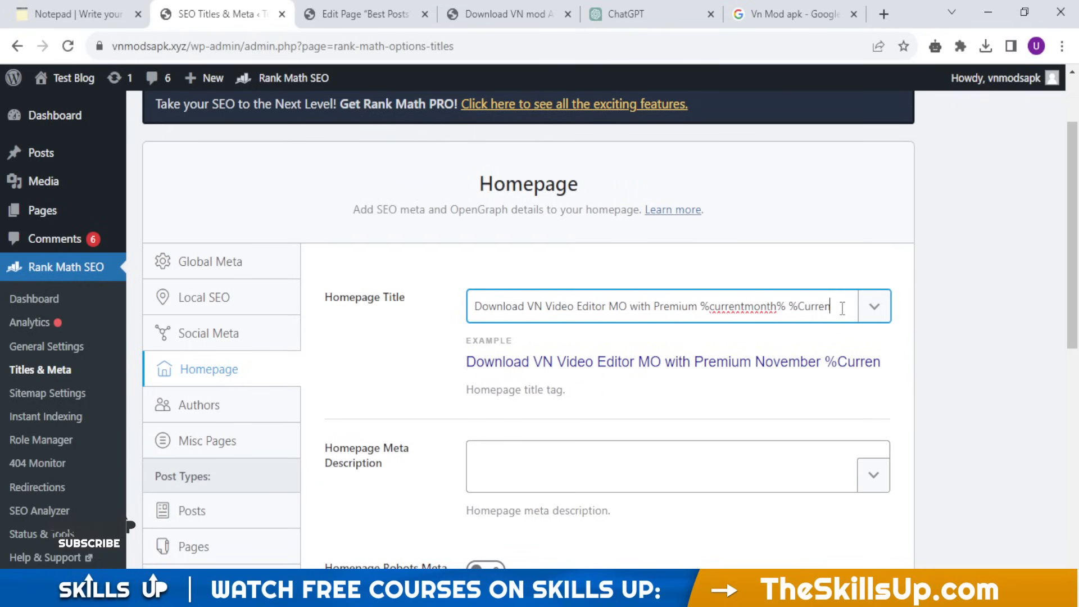
{"action": "key", "text": "BackSpace"}
{"action": "type", "text": "nt5"}
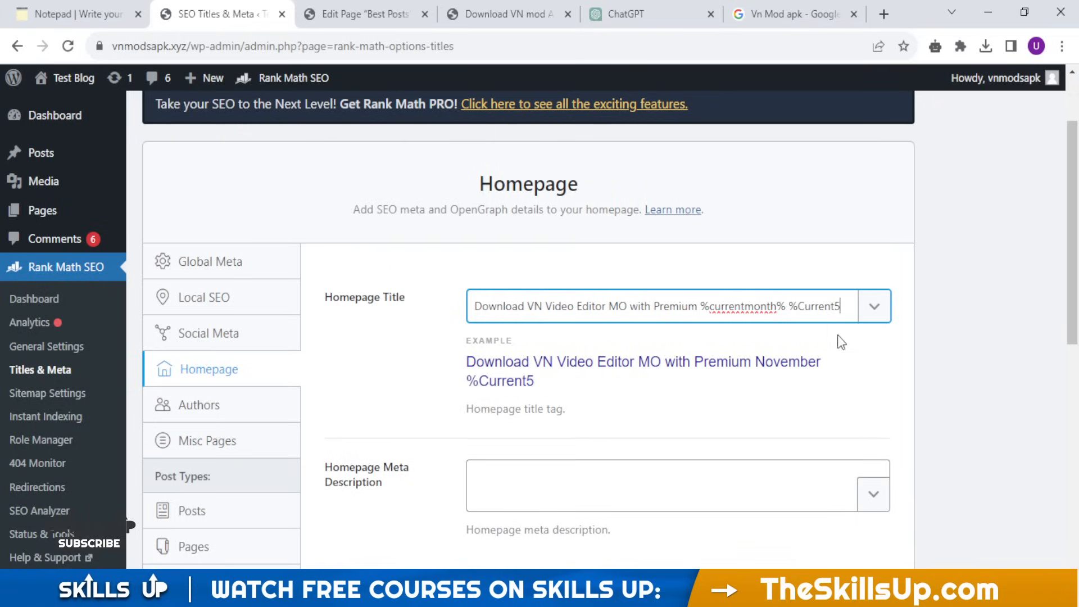
{"action": "key", "text": "BackSpace"}
{"action": "key", "text": "BackSpace"}
{"action": "key", "text": "BackSpace"}
{"action": "key", "text": "BackSpace"}
{"action": "key", "text": "BackSpace"}
{"action": "key", "text": "BackSpace"}
{"action": "key", "text": "BackSpace"}
{"action": "key", "text": "BackSpace"}
{"action": "type", "text": "currentye"}
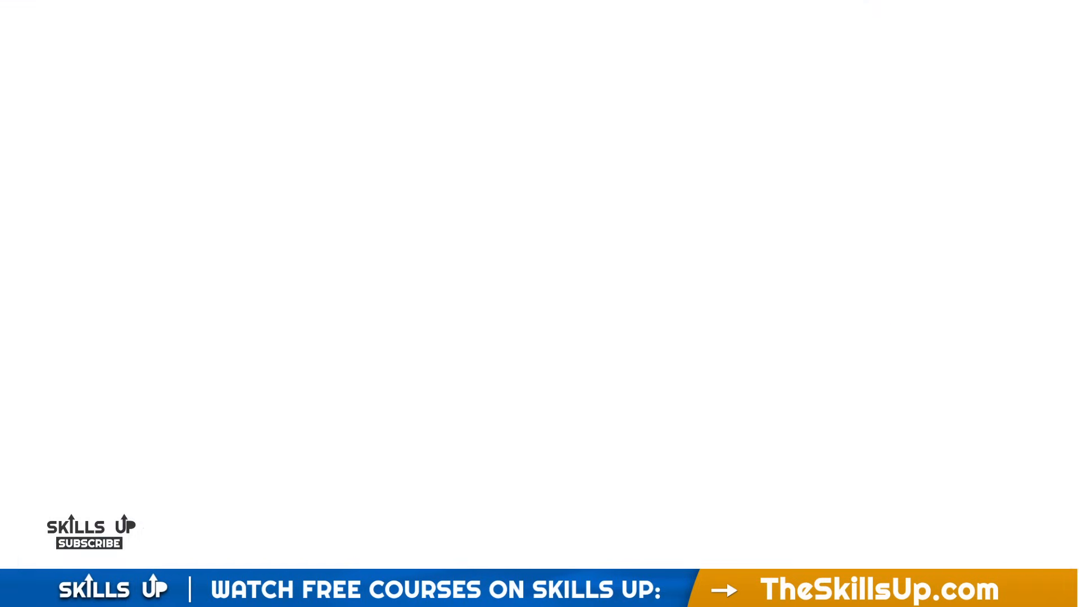
{"action": "type", "text": "a"}
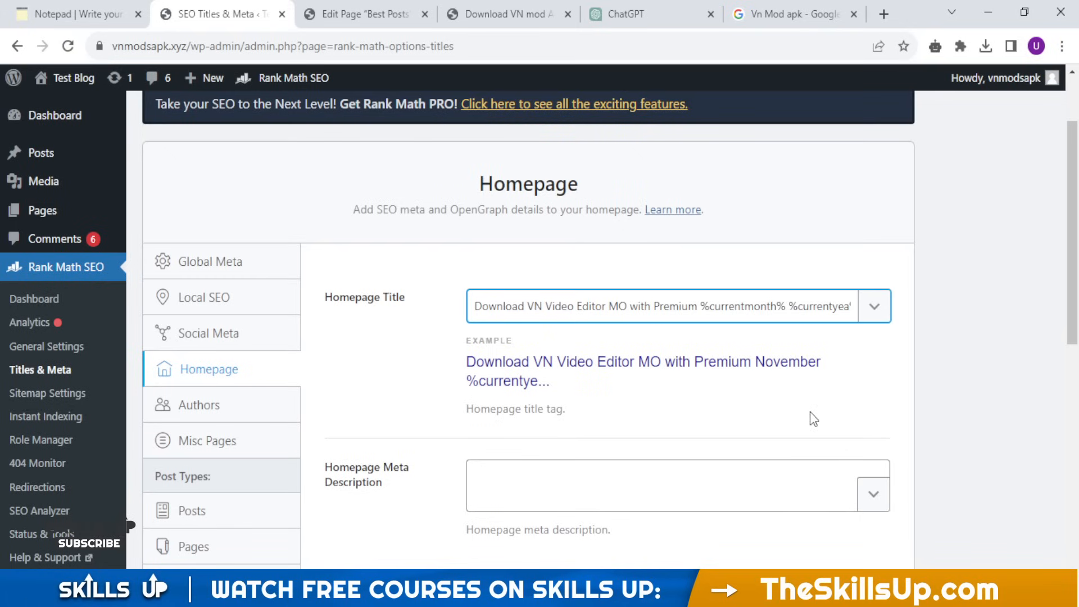
{"action": "type", "text": "r"}
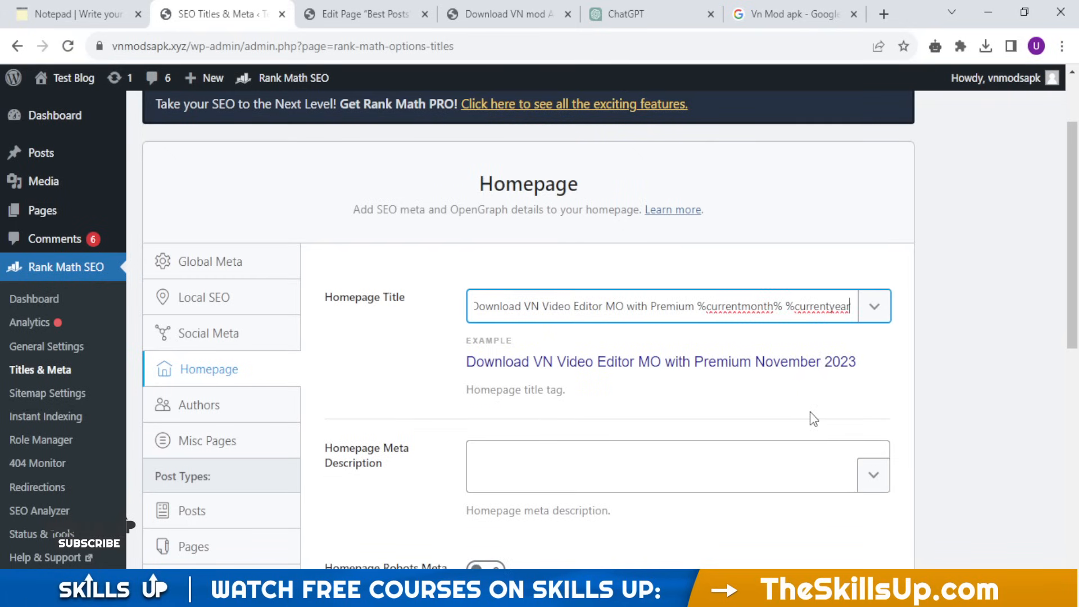
{"action": "left_click_drag", "start_coordinate": [755, 361], "coordinate": [856, 358]}
Step: Replace the month and year variables in the Homepage Title with %currentdate% and check the example preview
{"action": "left_click", "coordinate": [833, 308]}
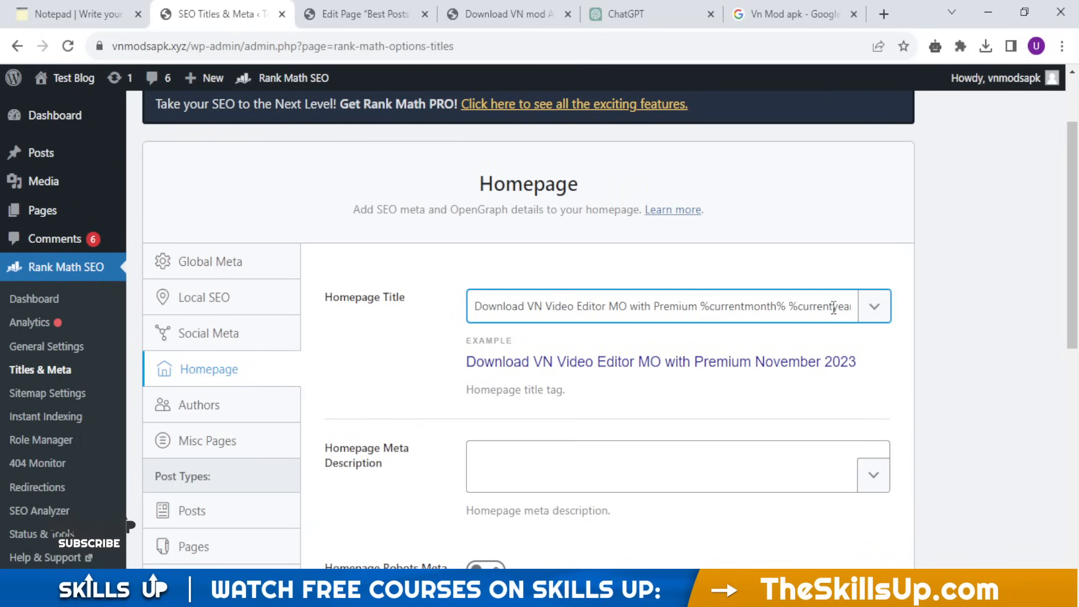
{"action": "key", "text": "End"}
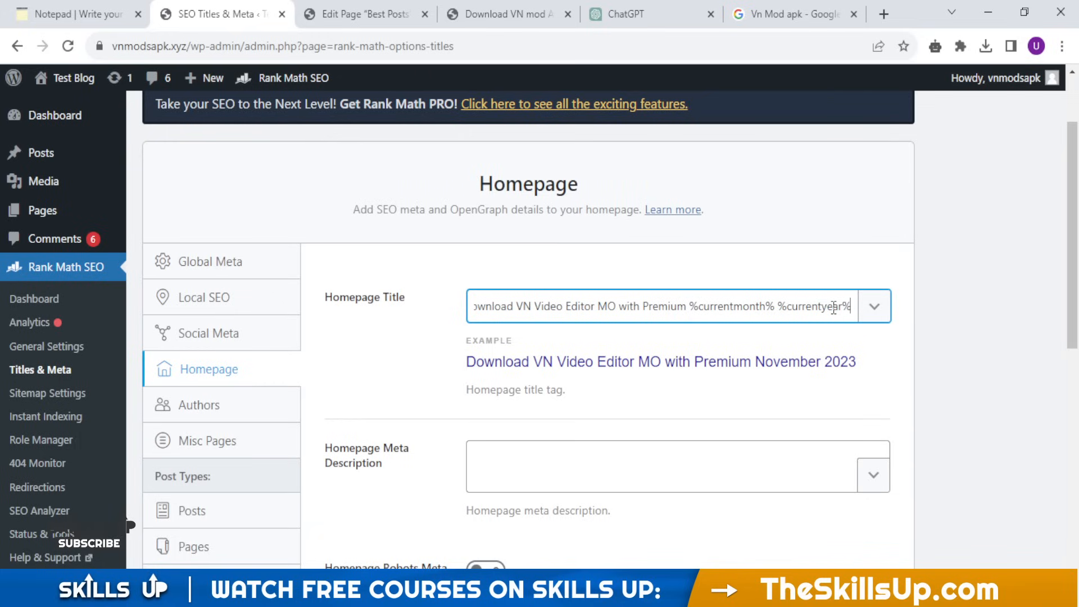
{"action": "key", "text": "BackSpace"}
{"action": "key", "text": "BackSpace"}
{"action": "key", "text": "BackSpace"}
{"action": "key", "text": "BackSpace"}
{"action": "key", "text": "BackSpace"}
{"action": "key", "text": "BackSpace"}
{"action": "key", "text": "BackSpace"}
{"action": "key", "text": "BackSpace"}
{"action": "key", "text": "BackSpace"}
{"action": "key", "text": "BackSpace"}
{"action": "key", "text": "BackSpace"}
{"action": "key", "text": "BackSpace"}
{"action": "key", "text": "BackSpace"}
{"action": "key", "text": "BackSpace"}
{"action": "key", "text": "BackSpace"}
{"action": "key", "text": "BackSpace"}
{"action": "key", "text": "BackSpace"}
{"action": "key", "text": "BackSpace"}
{"action": "key", "text": "BackSpace"}
{"action": "key", "text": "BackSpace"}
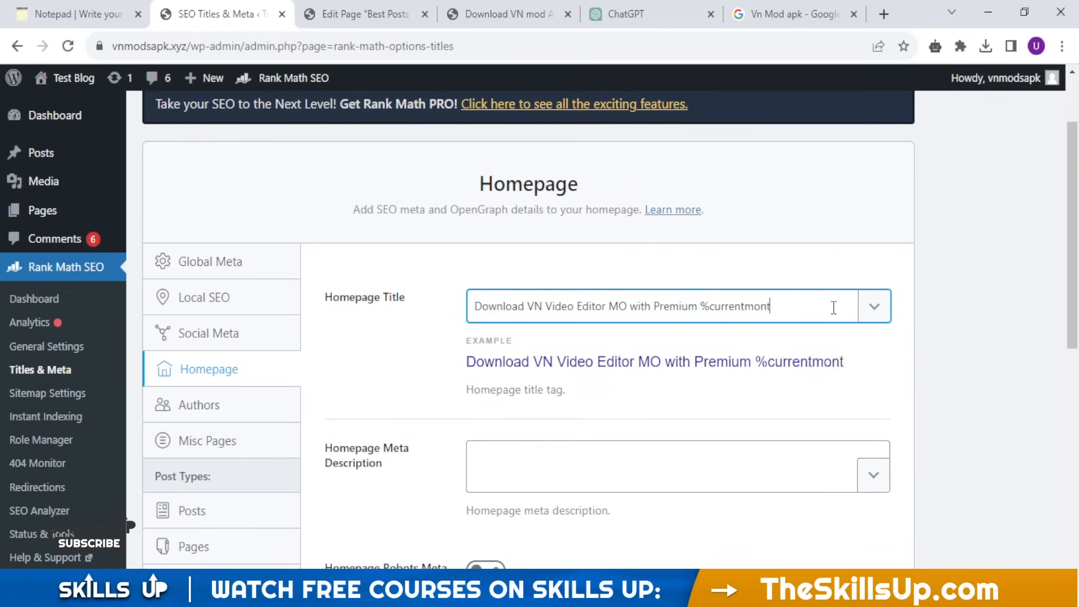
{"action": "type", "text": "entdate%"}
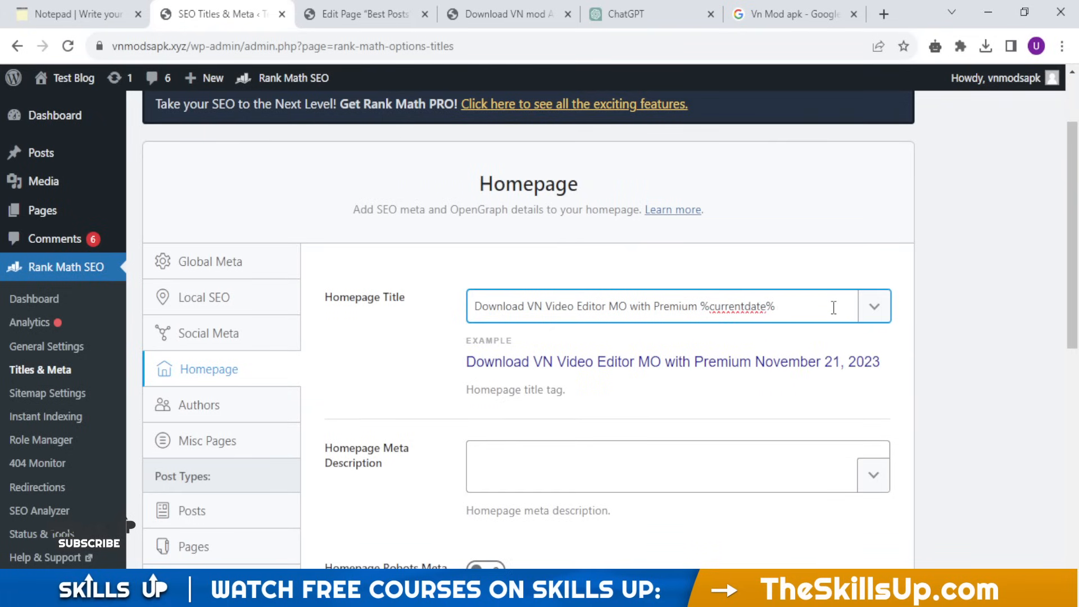
{"action": "left_click_drag", "start_coordinate": [846, 361], "coordinate": [824, 360]}
{"action": "left_click", "coordinate": [833, 368]}
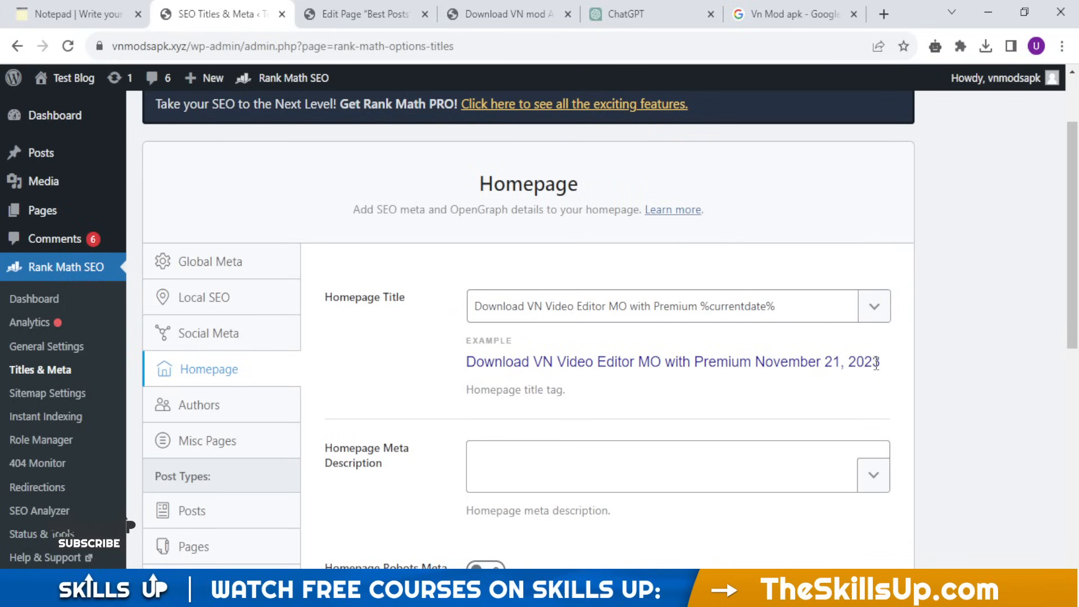
{"action": "left_click", "coordinate": [799, 311]}
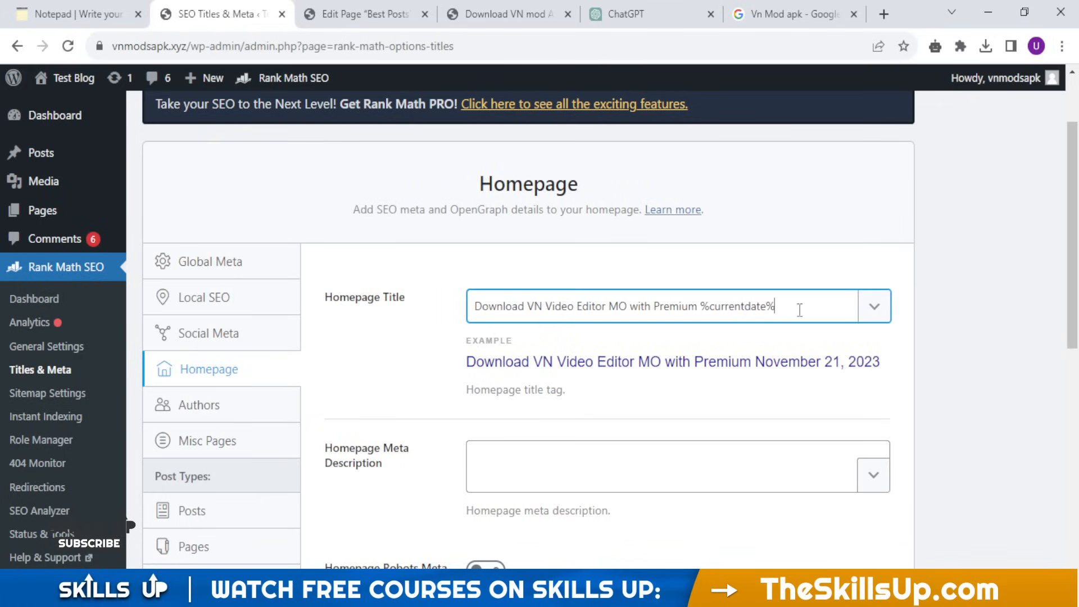
{"action": "left_click_drag", "start_coordinate": [799, 309], "coordinate": [471, 306]}
{"action": "scroll", "coordinate": [759, 331], "scroll_direction": "down", "scroll_amount": 2}
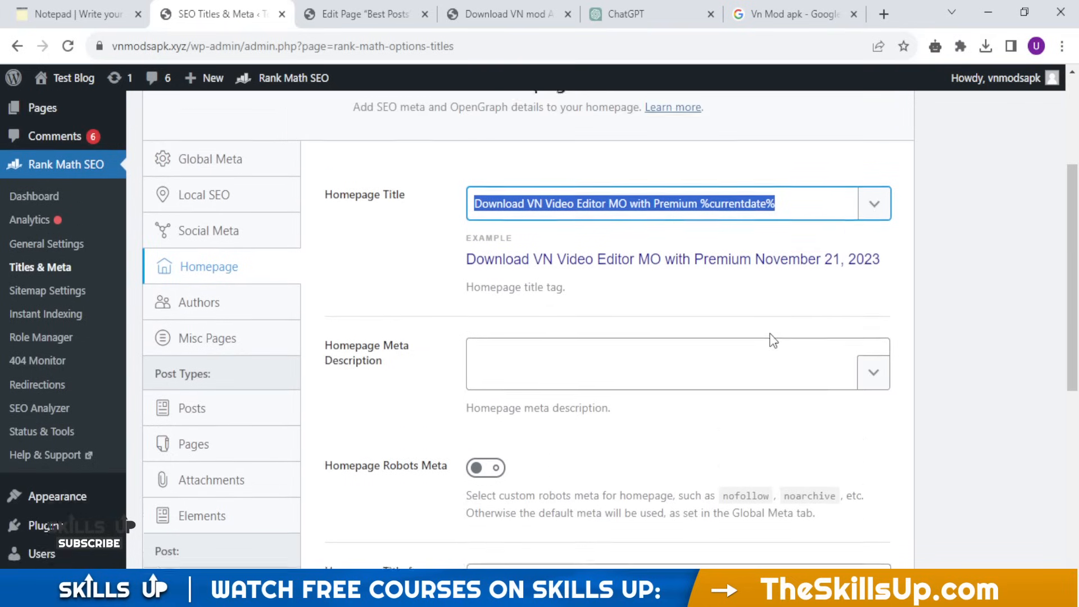
{"action": "left_click", "coordinate": [673, 227]}
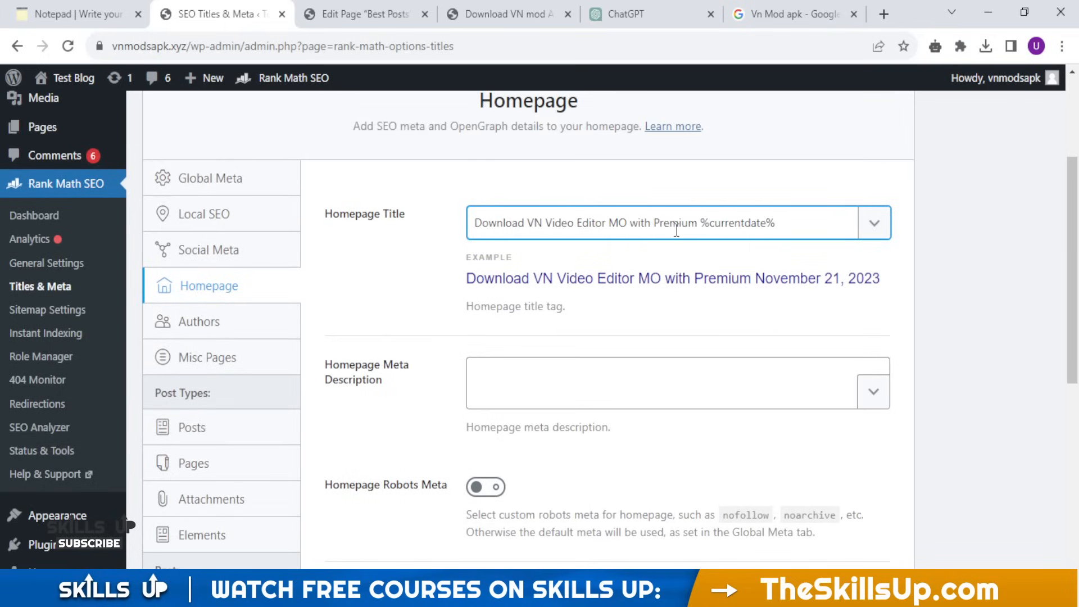
Step: Fill the Homepage Meta Description with ChatGPT's more precise version, from "Get VN Video Editor MOD APK v2.1.8" to "all for free!"
{"action": "scroll", "coordinate": [694, 307], "scroll_direction": "down", "scroll_amount": 2}
{"action": "left_click", "coordinate": [524, 318]}
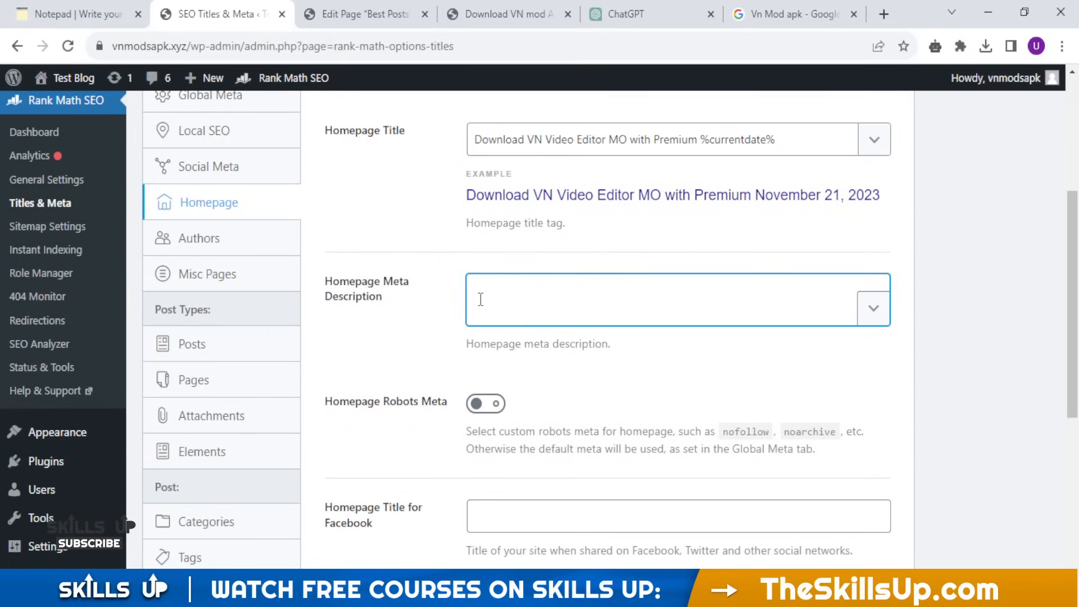
{"action": "left_click", "coordinate": [625, 14]}
{"action": "scroll", "coordinate": [607, 288], "scroll_direction": "down", "scroll_amount": 4}
{"action": "scroll", "coordinate": [606, 288], "scroll_direction": "down", "scroll_amount": 2}
{"action": "left_click_drag", "start_coordinate": [384, 415], "coordinate": [592, 465]}
{"action": "key", "text": "ctrl+c"}
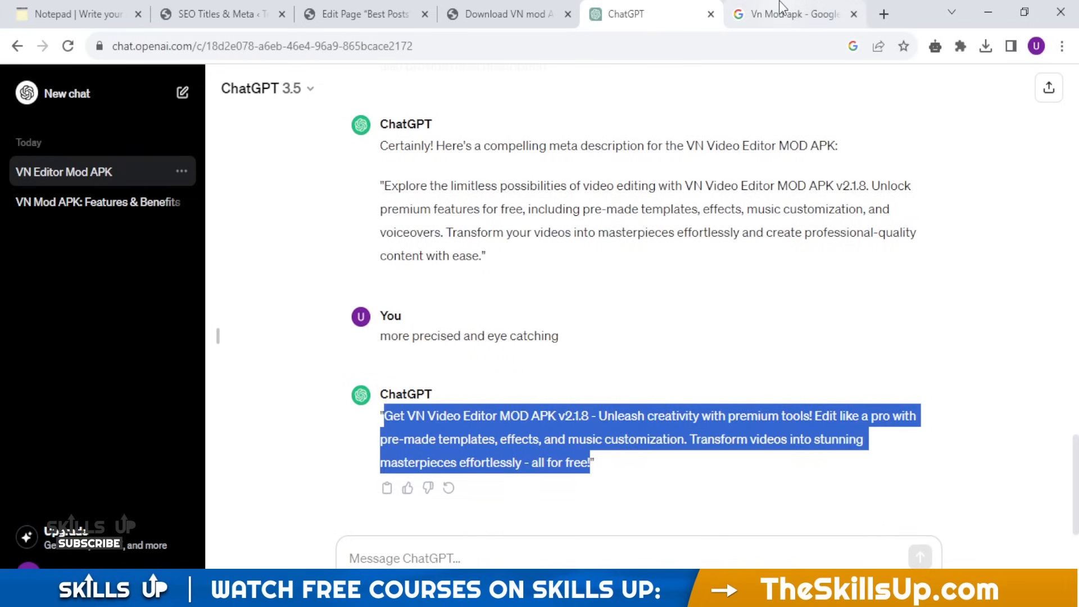
{"action": "left_click", "coordinate": [213, 15]}
{"action": "key", "text": "ctrl+v"}
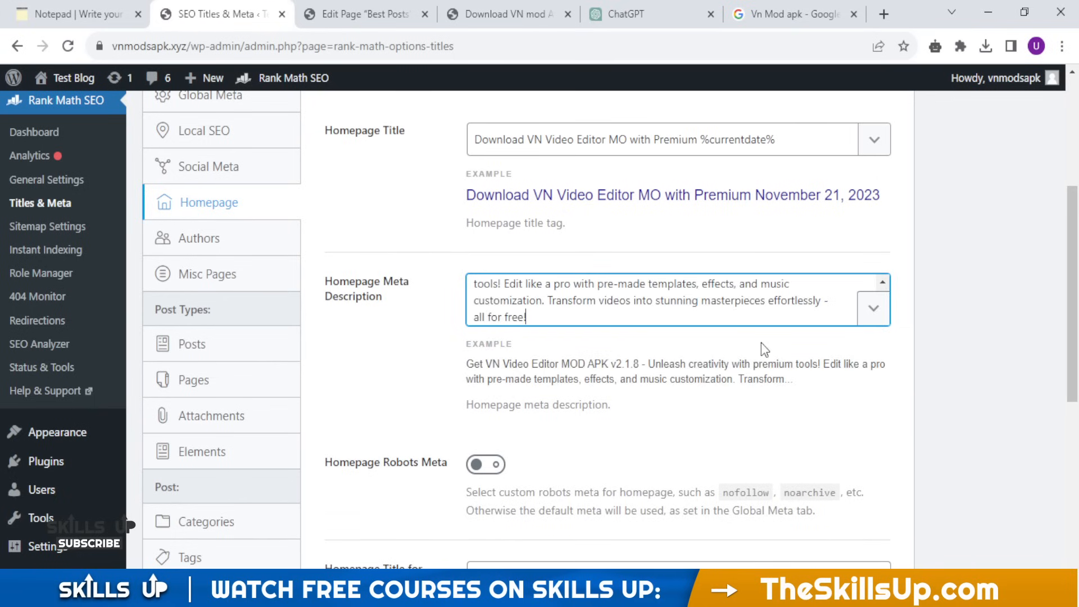
{"action": "scroll", "coordinate": [680, 276], "scroll_direction": "down", "scroll_amount": 2}
{"action": "left_click_drag", "start_coordinate": [468, 281], "coordinate": [764, 305]}
Step: Look over the Homepage Robots Meta and Facebook fields, leave them unchanged and save the Homepage settings
{"action": "scroll", "coordinate": [728, 317], "scroll_direction": "down", "scroll_amount": 6}
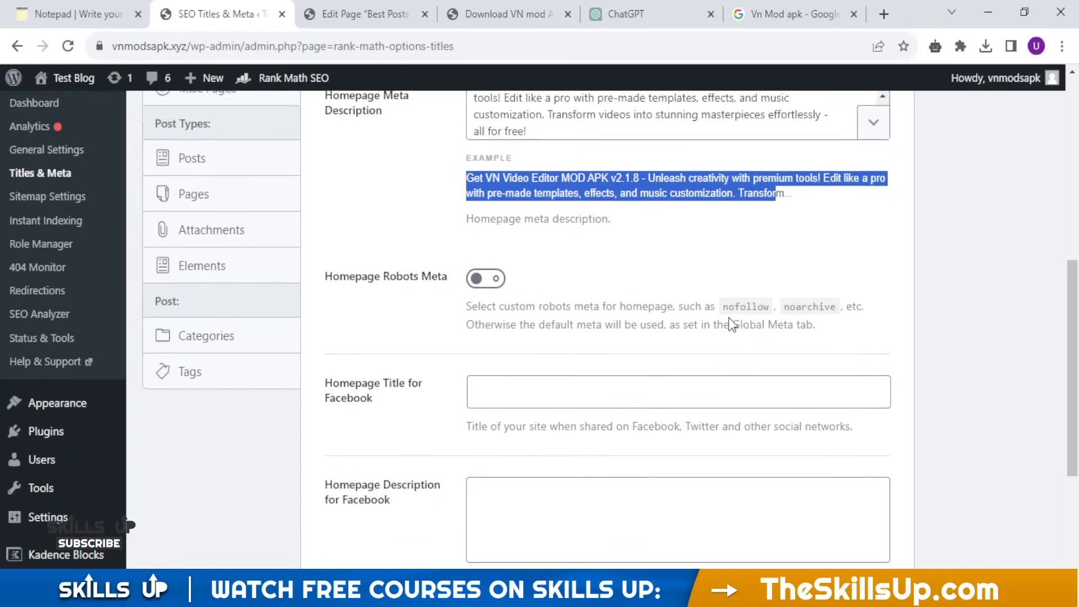
{"action": "scroll", "coordinate": [607, 323], "scroll_direction": "down", "scroll_amount": 1}
{"action": "scroll", "coordinate": [727, 415], "scroll_direction": "up", "scroll_amount": 2}
{"action": "scroll", "coordinate": [872, 456], "scroll_direction": "down", "scroll_amount": 2}
{"action": "scroll", "coordinate": [441, 193], "scroll_direction": "up", "scroll_amount": 3}
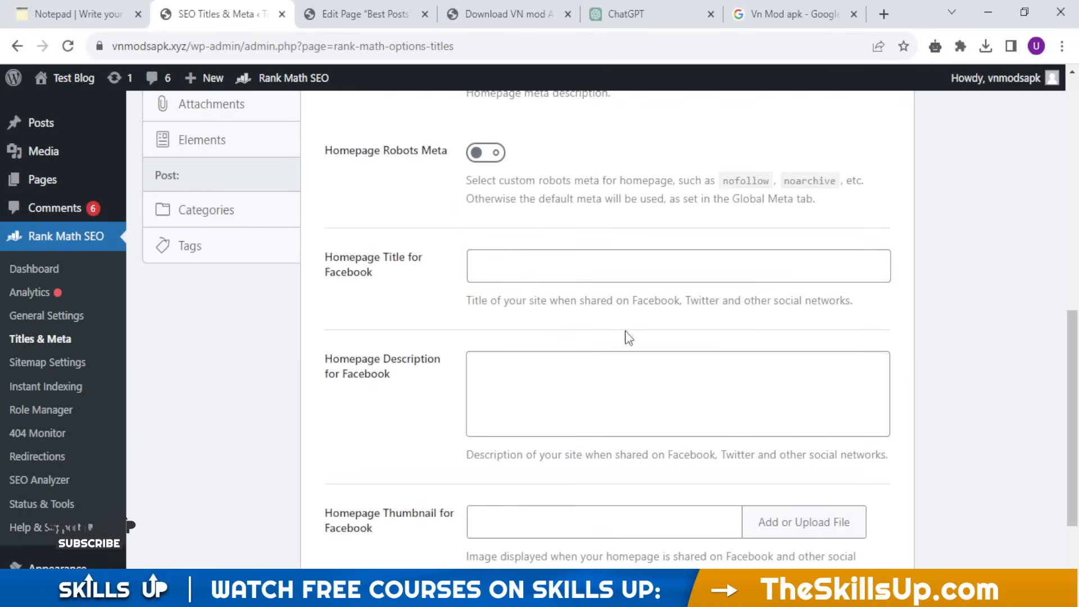
{"action": "scroll", "coordinate": [651, 425], "scroll_direction": "down", "scroll_amount": 3}
{"action": "left_click", "coordinate": [882, 506]}
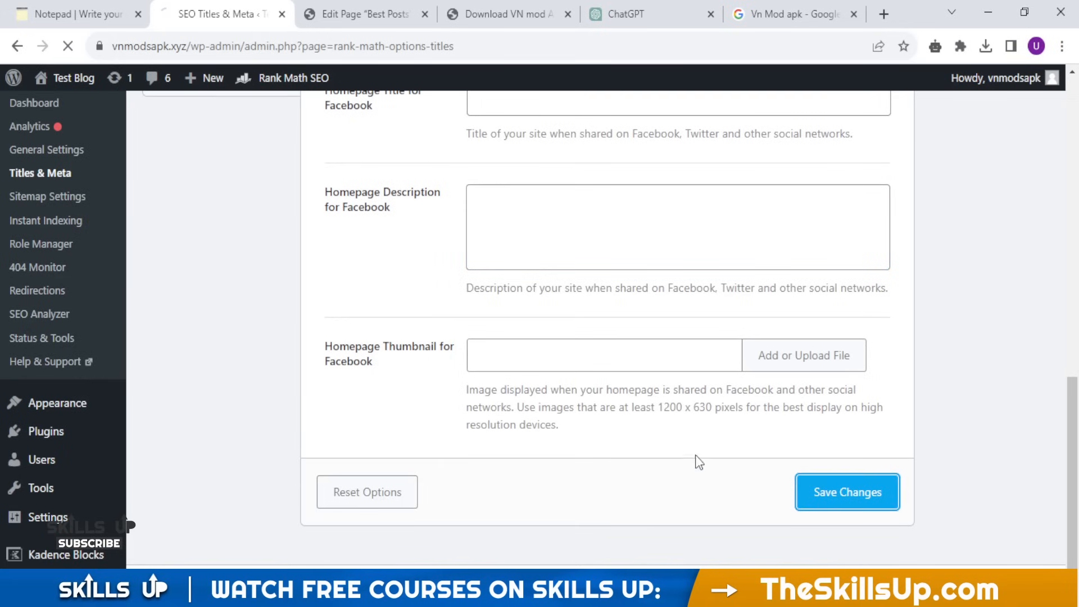
{"action": "scroll", "coordinate": [780, 440], "scroll_direction": "up", "scroll_amount": 2}
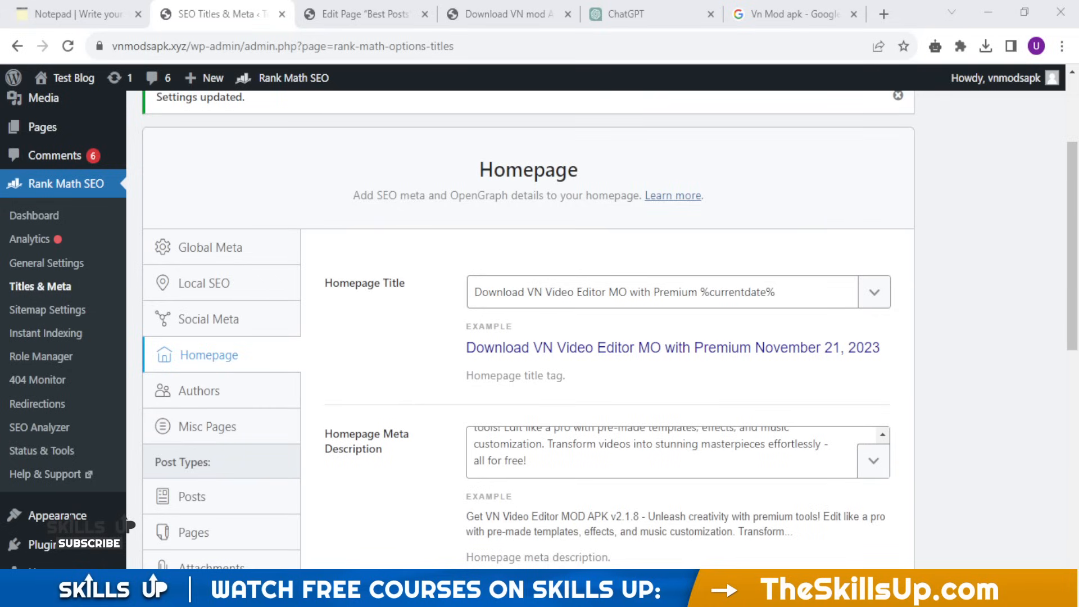
Step: Disable Author Archives in the Authors settings and save the change
{"action": "left_click", "coordinate": [253, 390]}
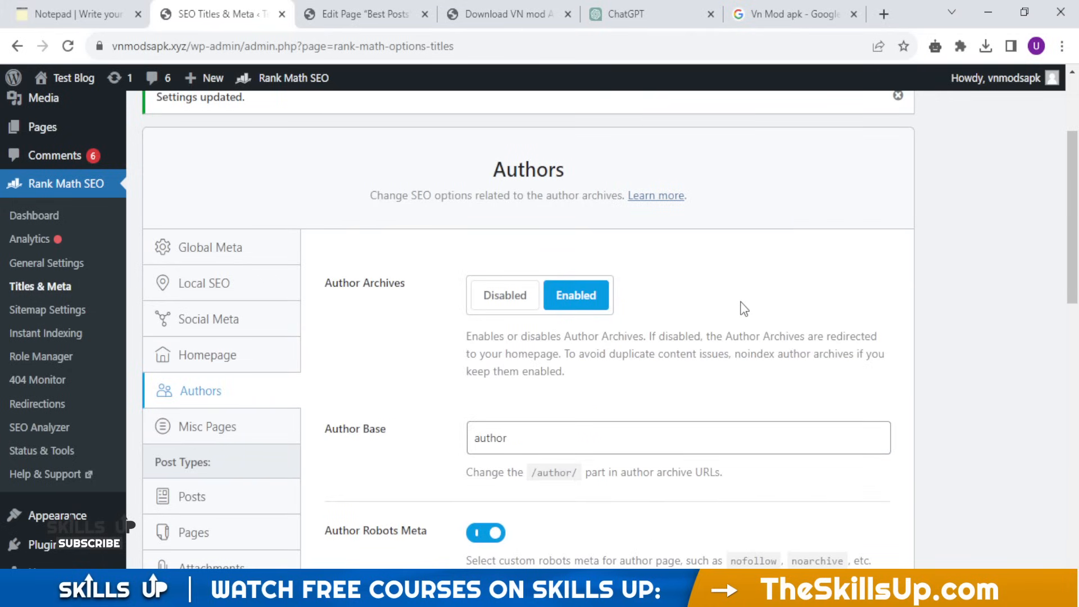
{"action": "scroll", "coordinate": [740, 301], "scroll_direction": "down", "scroll_amount": 1}
{"action": "scroll", "coordinate": [739, 301], "scroll_direction": "up", "scroll_amount": 1}
{"action": "left_click", "coordinate": [506, 295]}
{"action": "scroll", "coordinate": [775, 295], "scroll_direction": "down", "scroll_amount": 4}
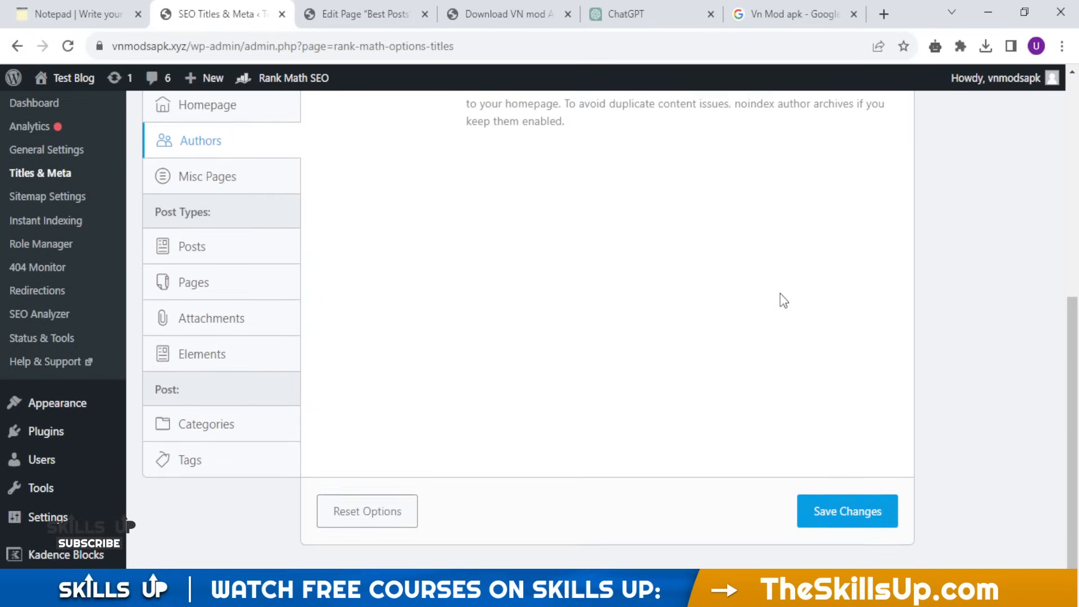
{"action": "left_click", "coordinate": [865, 499]}
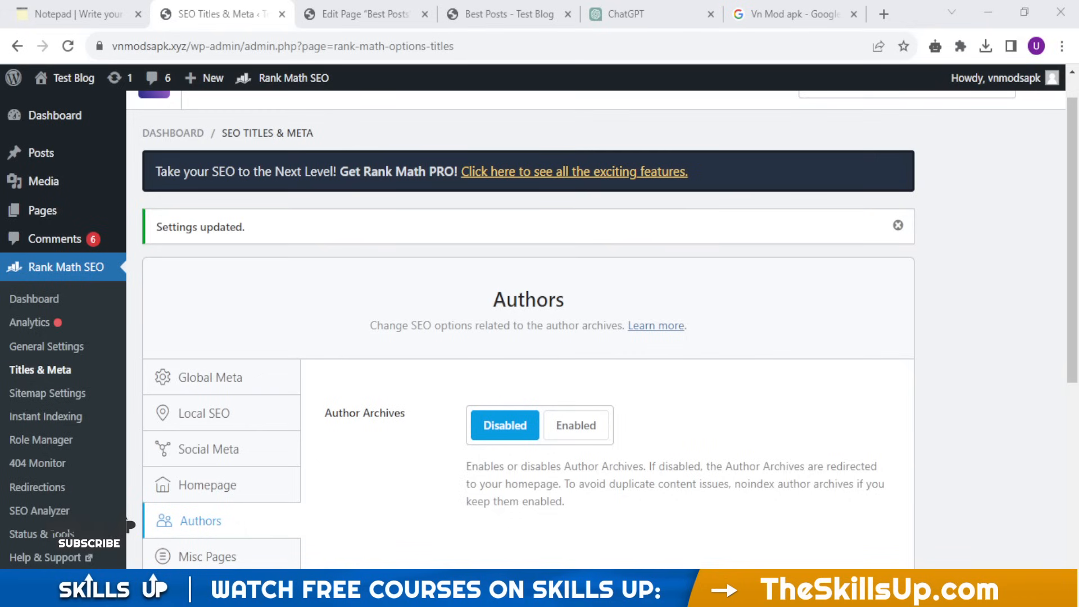
Step: Review the Misc Pages settings and turn on Noindex Subpages
{"action": "scroll", "coordinate": [311, 447], "scroll_direction": "down", "scroll_amount": 1}
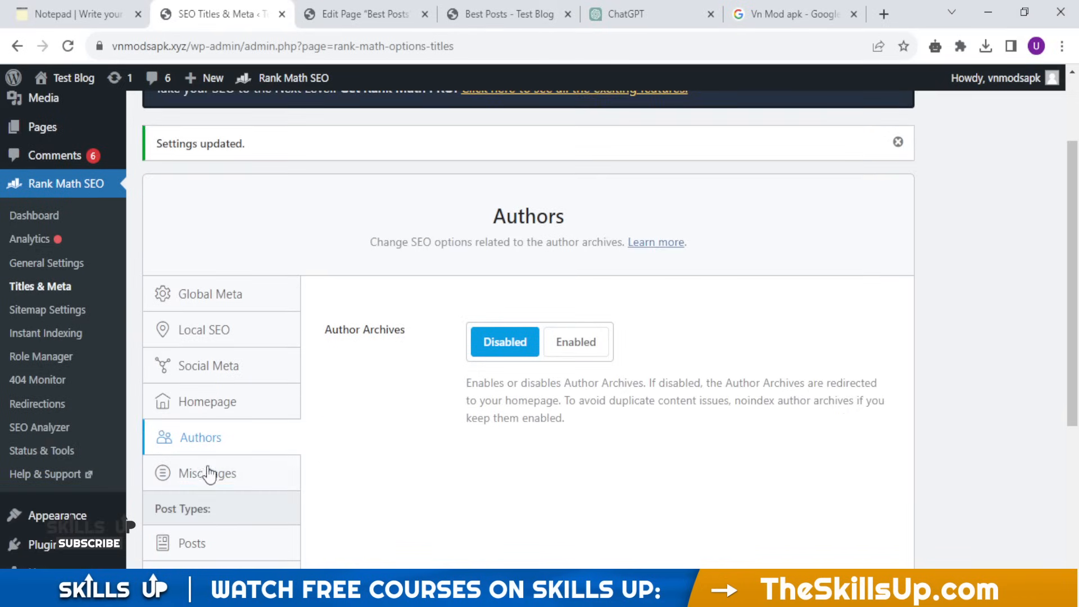
{"action": "left_click", "coordinate": [212, 473]}
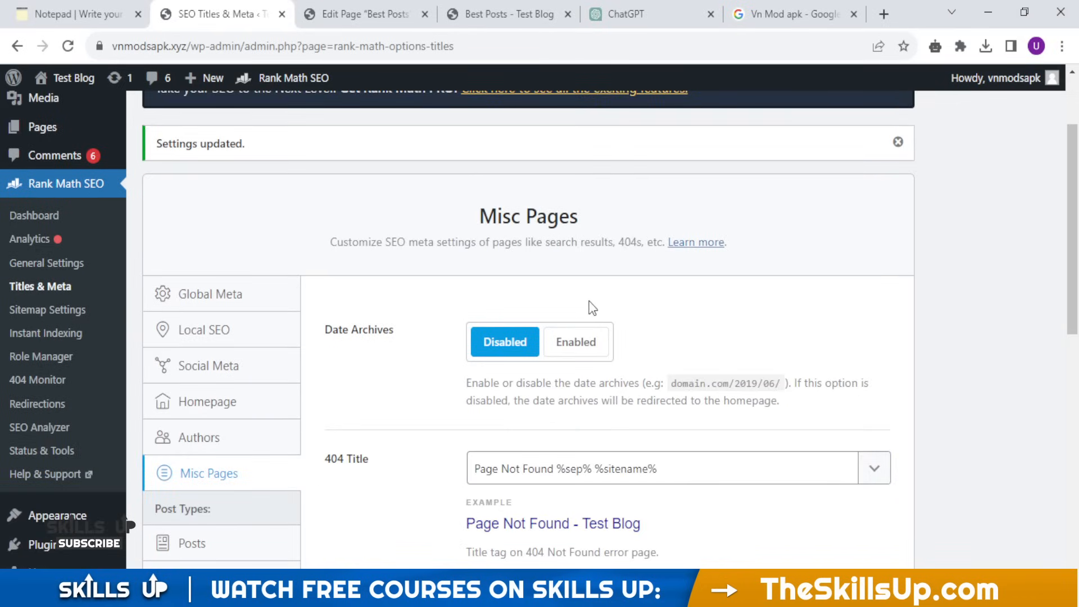
{"action": "scroll", "coordinate": [614, 303], "scroll_direction": "down", "scroll_amount": 1}
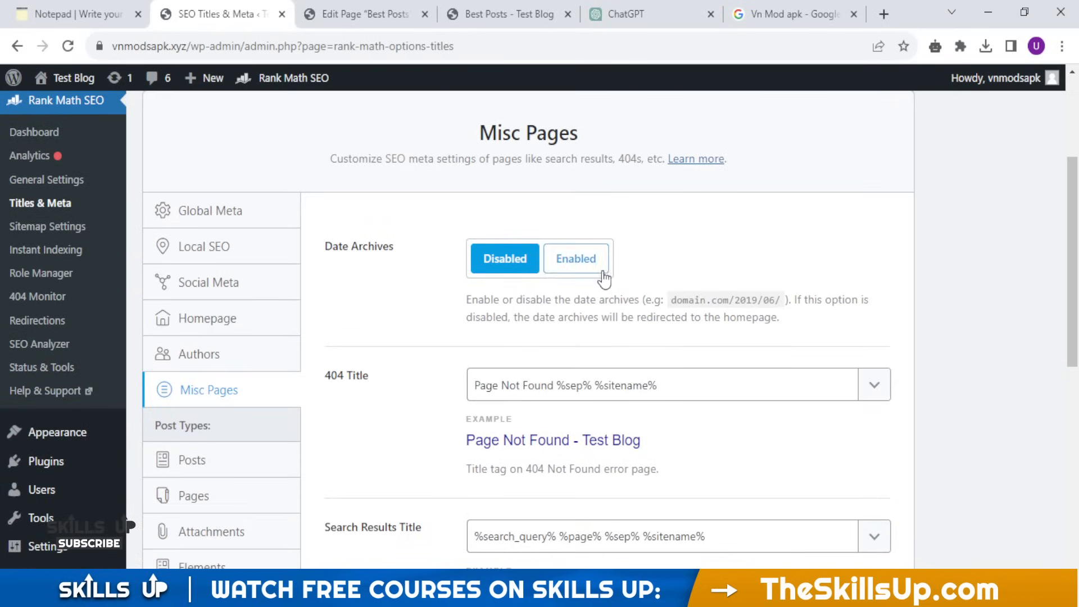
{"action": "scroll", "coordinate": [567, 275], "scroll_direction": "down", "scroll_amount": 1}
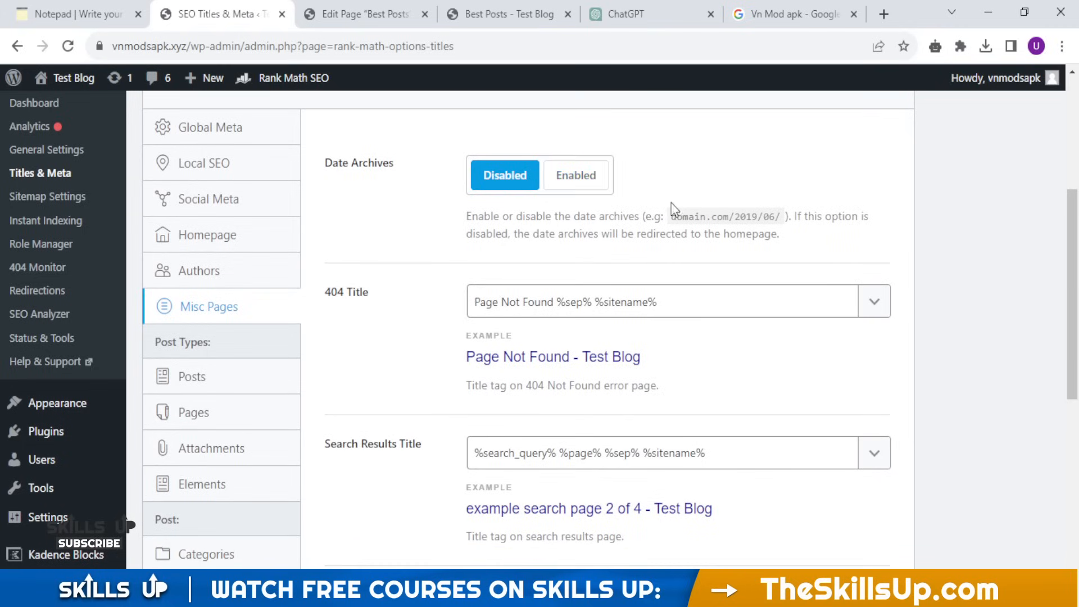
{"action": "scroll", "coordinate": [671, 202], "scroll_direction": "down", "scroll_amount": 3}
{"action": "scroll", "coordinate": [646, 203], "scroll_direction": "down", "scroll_amount": 1}
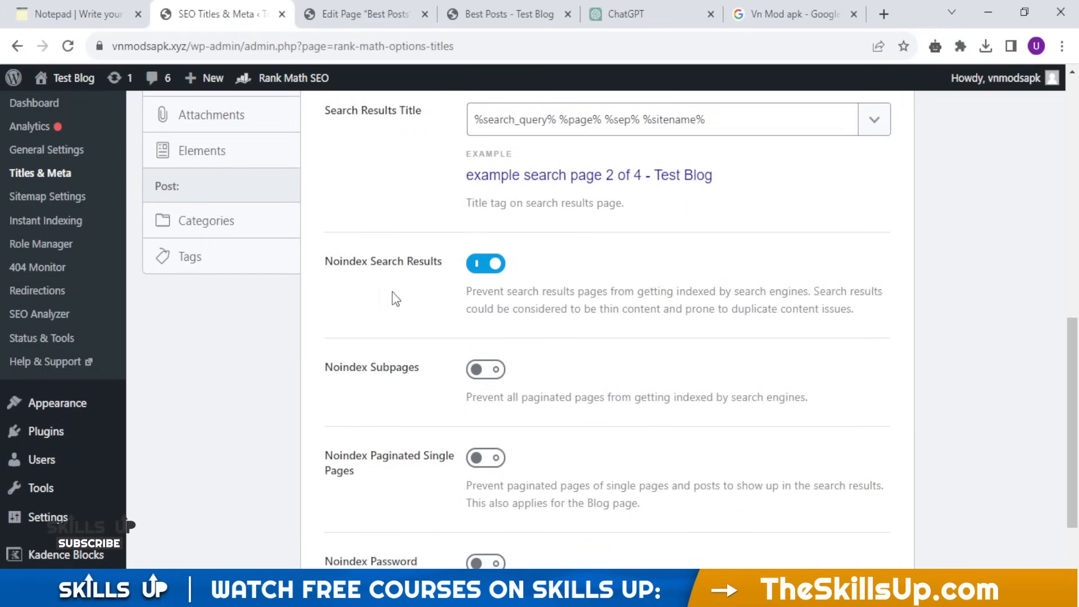
{"action": "scroll", "coordinate": [545, 304], "scroll_direction": "down", "scroll_amount": 1}
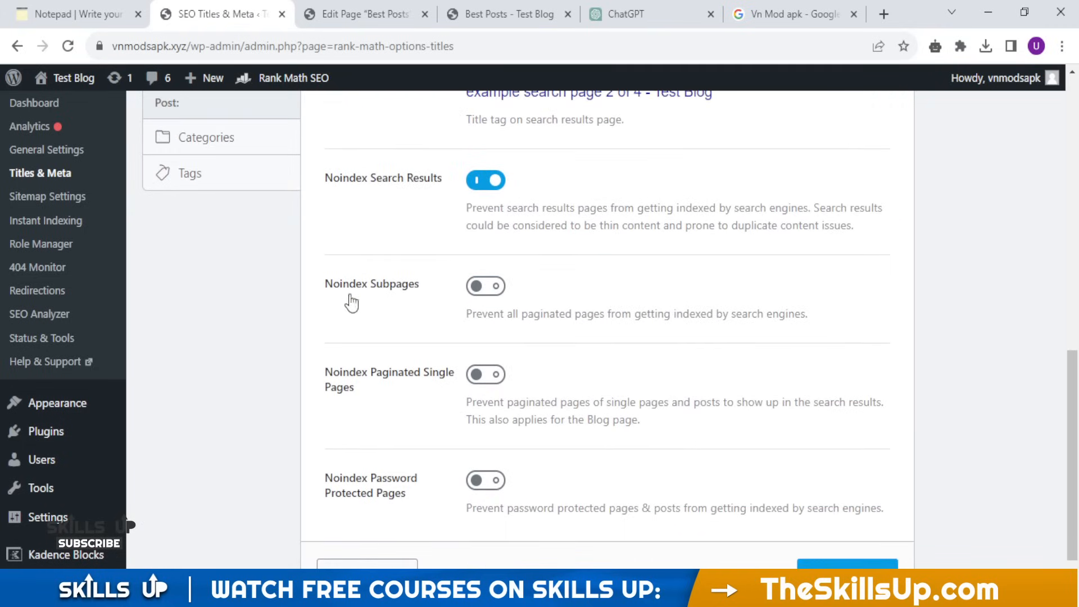
{"action": "left_click", "coordinate": [492, 290]}
{"action": "scroll", "coordinate": [574, 294], "scroll_direction": "down", "scroll_amount": 1}
{"action": "scroll", "coordinate": [574, 293], "scroll_direction": "up", "scroll_amount": 1}
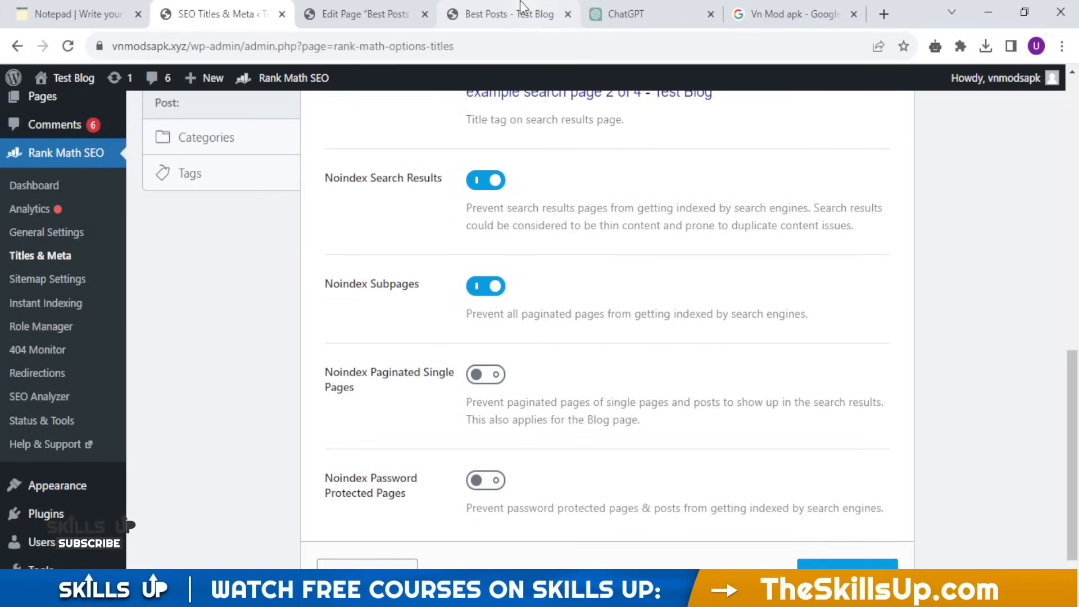
Step: Switch to the open blog homepage and examine the post listing with its titles, dates and excerpts
{"action": "left_click", "coordinate": [486, 3]}
{"action": "scroll", "coordinate": [458, 312], "scroll_direction": "down", "scroll_amount": 5}
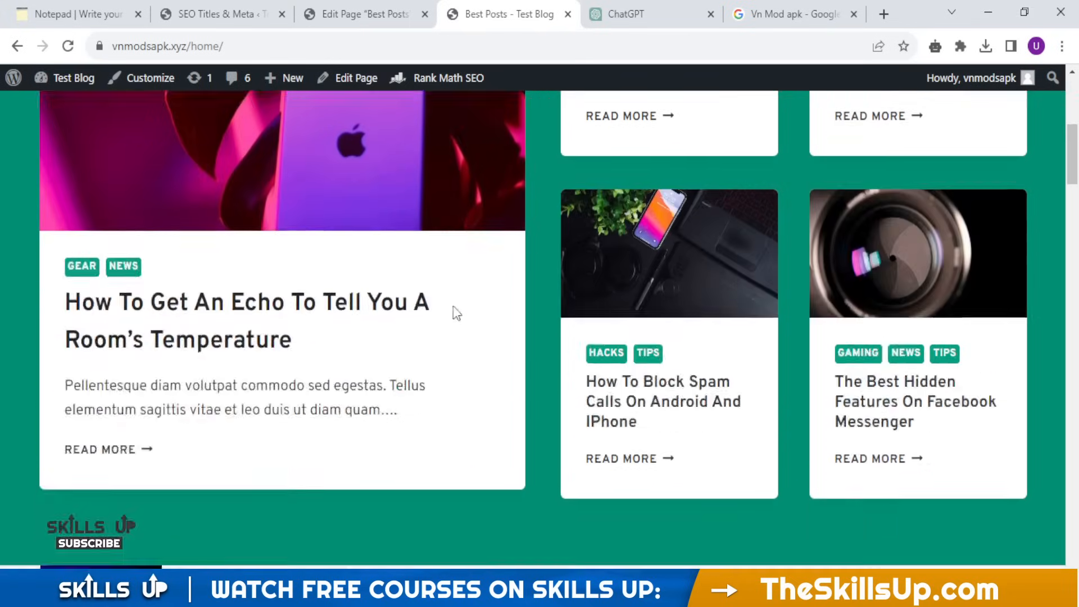
{"action": "scroll", "coordinate": [431, 325], "scroll_direction": "down", "scroll_amount": 8}
{"action": "scroll", "coordinate": [248, 378], "scroll_direction": "down", "scroll_amount": 4}
{"action": "scroll", "coordinate": [247, 378], "scroll_direction": "down", "scroll_amount": 6}
{"action": "left_click_drag", "start_coordinate": [61, 144], "coordinate": [428, 332]}
{"action": "scroll", "coordinate": [435, 343], "scroll_direction": "up", "scroll_amount": 3}
{"action": "left_click", "coordinate": [700, 357]}
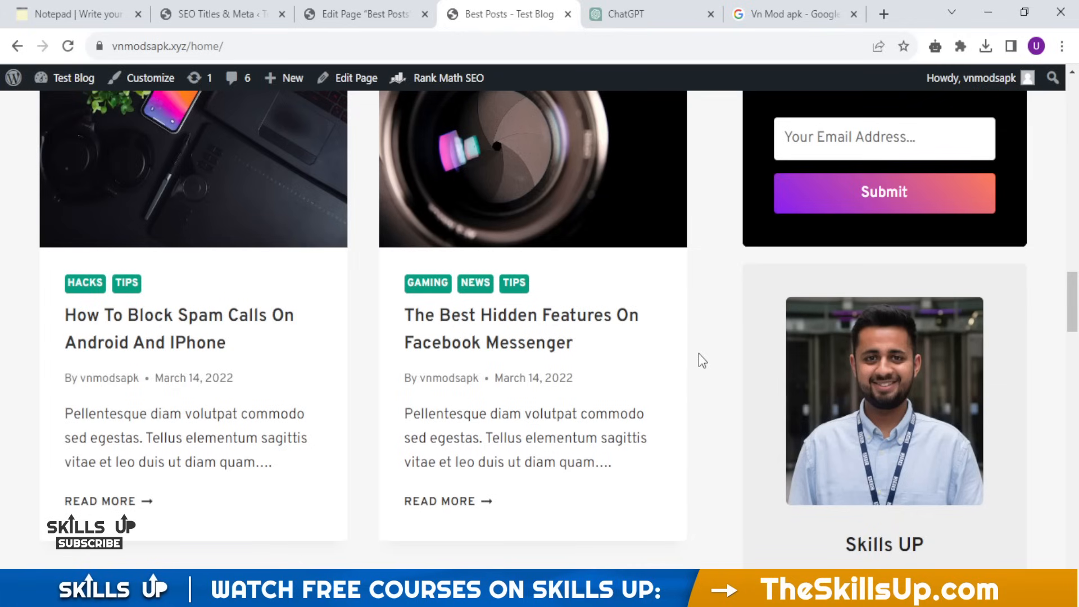
{"action": "scroll", "coordinate": [699, 382], "scroll_direction": "down", "scroll_amount": 1}
{"action": "scroll", "coordinate": [699, 382], "scroll_direction": "up", "scroll_amount": 1}
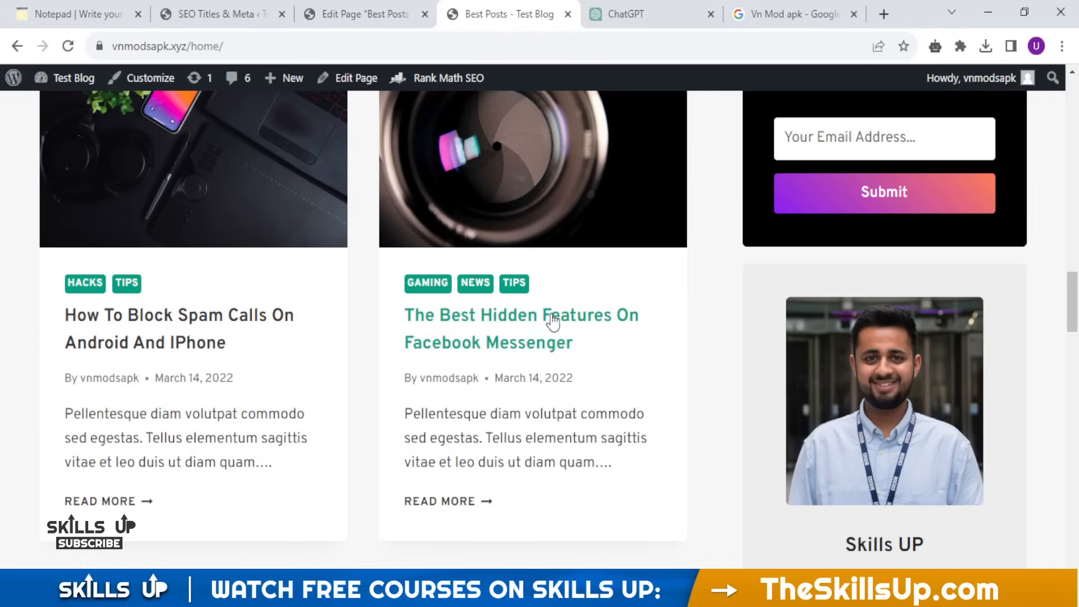
{"action": "left_click_drag", "start_coordinate": [53, 313], "coordinate": [559, 460]}
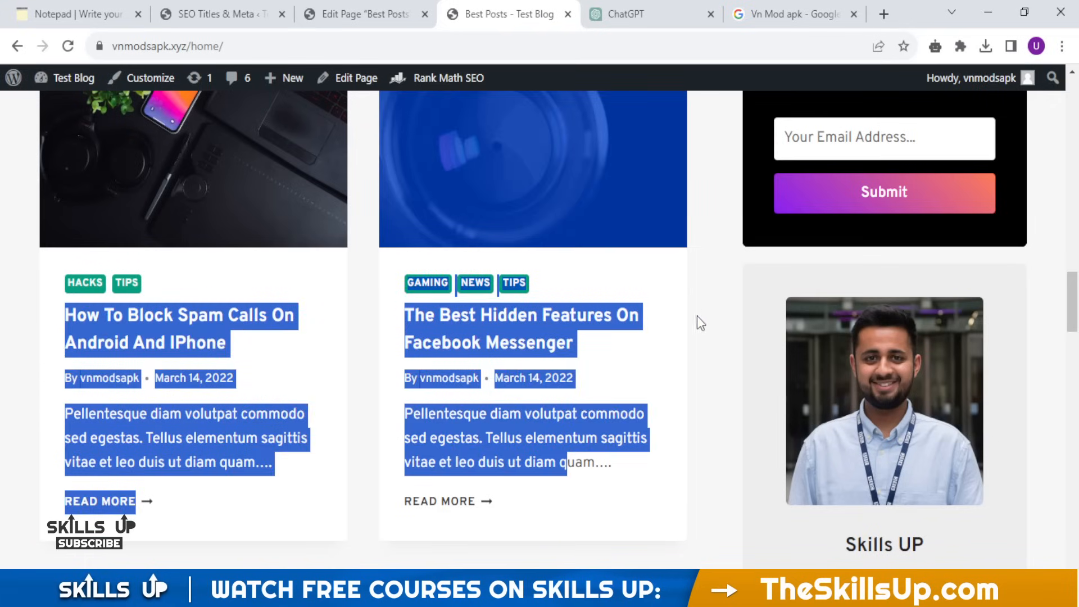
{"action": "scroll", "coordinate": [685, 371], "scroll_direction": "up", "scroll_amount": 6}
{"action": "scroll", "coordinate": [685, 372], "scroll_direction": "down", "scroll_amount": 5}
{"action": "scroll", "coordinate": [685, 372], "scroll_direction": "up", "scroll_amount": 2}
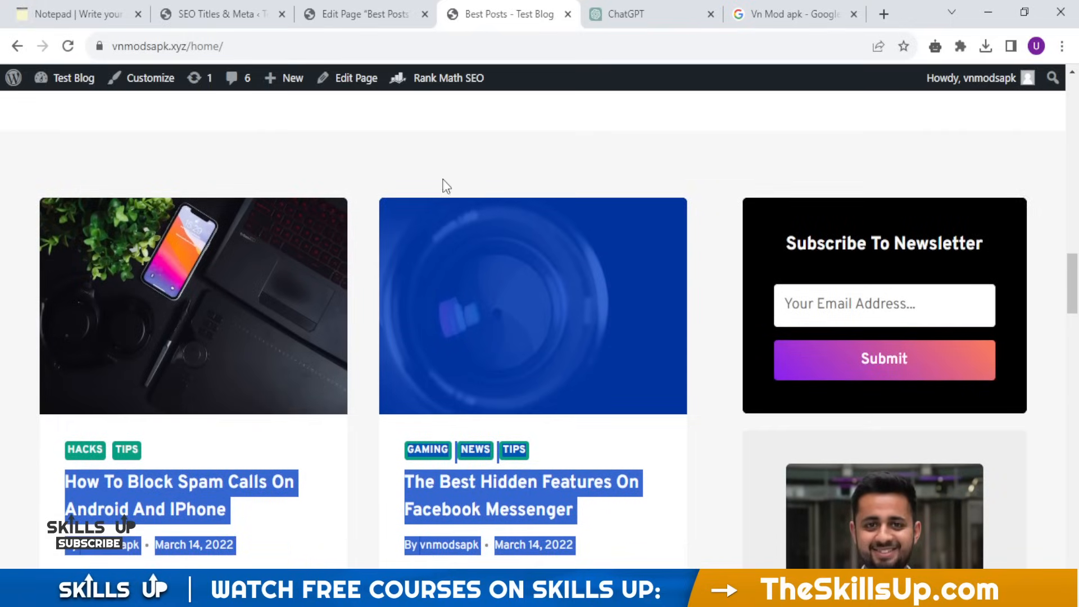
{"action": "scroll", "coordinate": [485, 162], "scroll_direction": "up", "scroll_amount": 2}
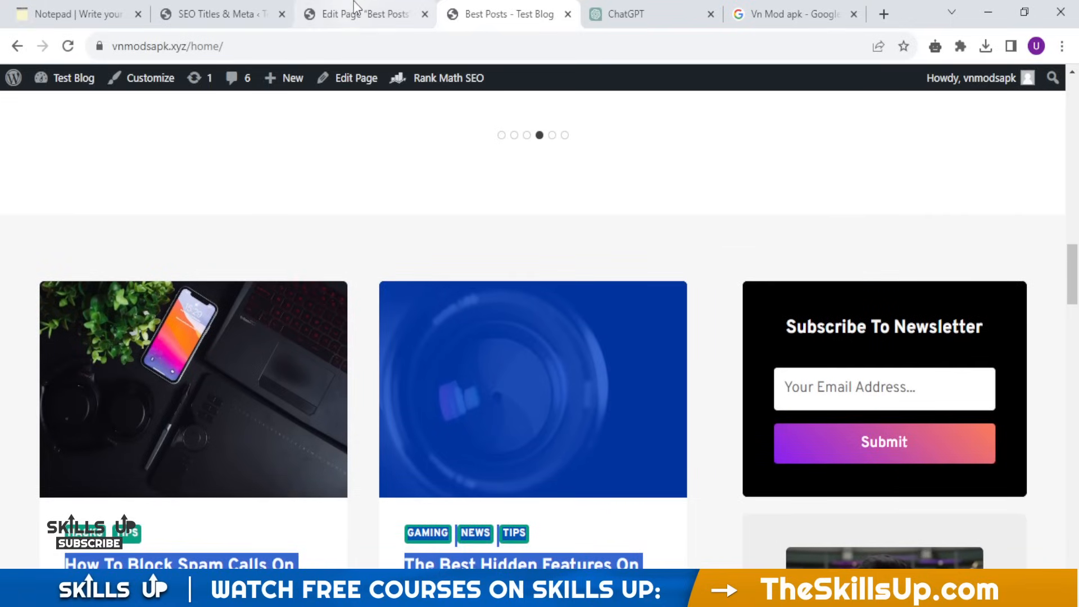
{"action": "scroll", "coordinate": [532, 434], "scroll_direction": "down", "scroll_amount": 3}
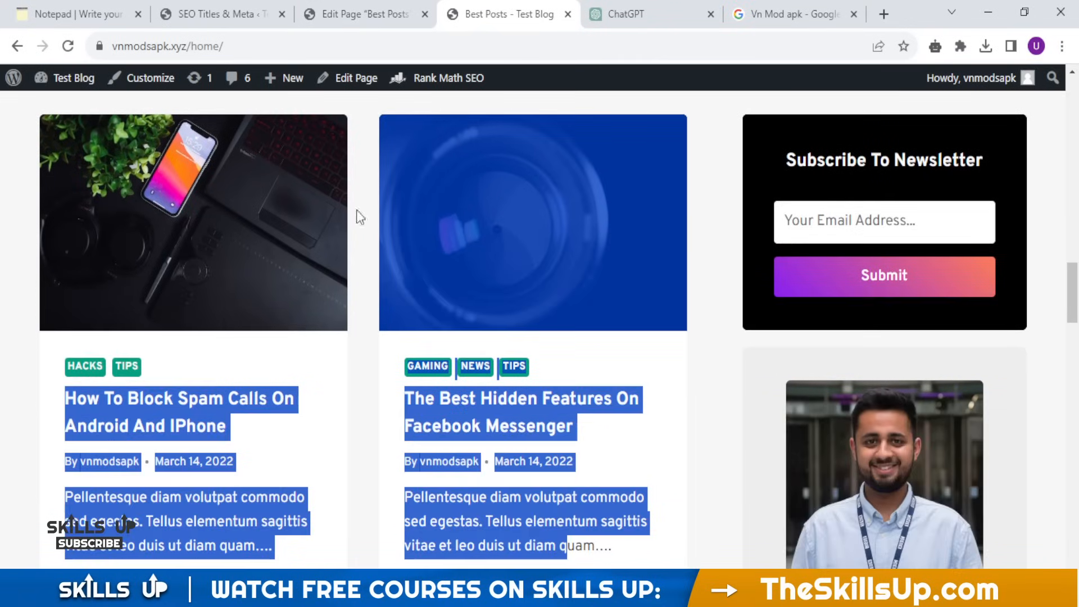
Step: Return to the SEO Titles & Meta settings and save the Misc Pages changes
{"action": "left_click", "coordinate": [220, 12]}
{"action": "scroll", "coordinate": [684, 348], "scroll_direction": "down", "scroll_amount": 2}
{"action": "left_click", "coordinate": [848, 491]}
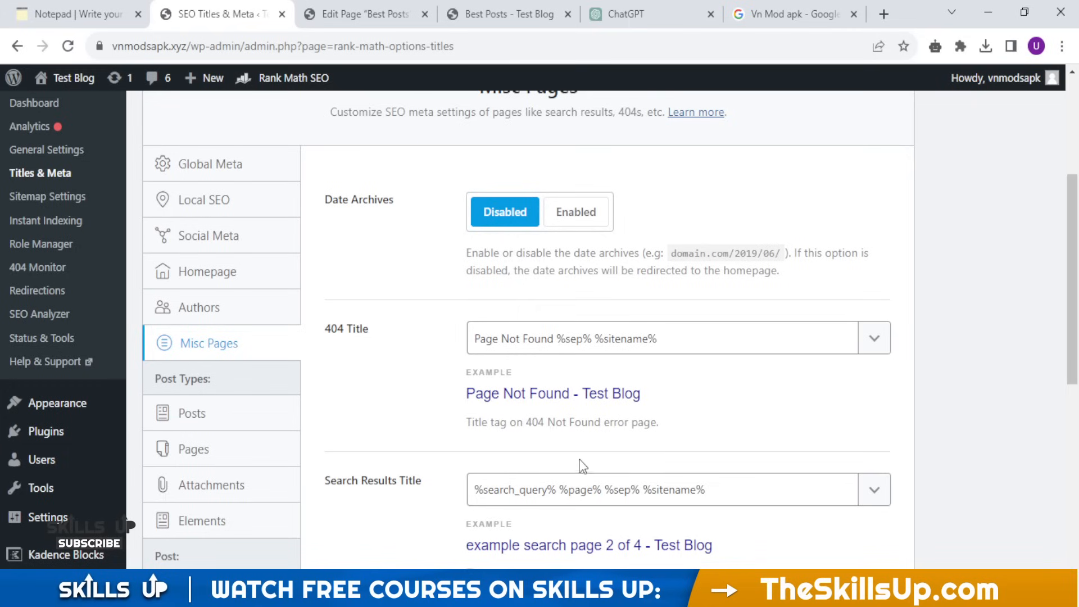
Step: In the Posts settings, remove %sep% %sitename% from the Single Post Title and check the example preview
{"action": "left_click", "coordinate": [256, 419]}
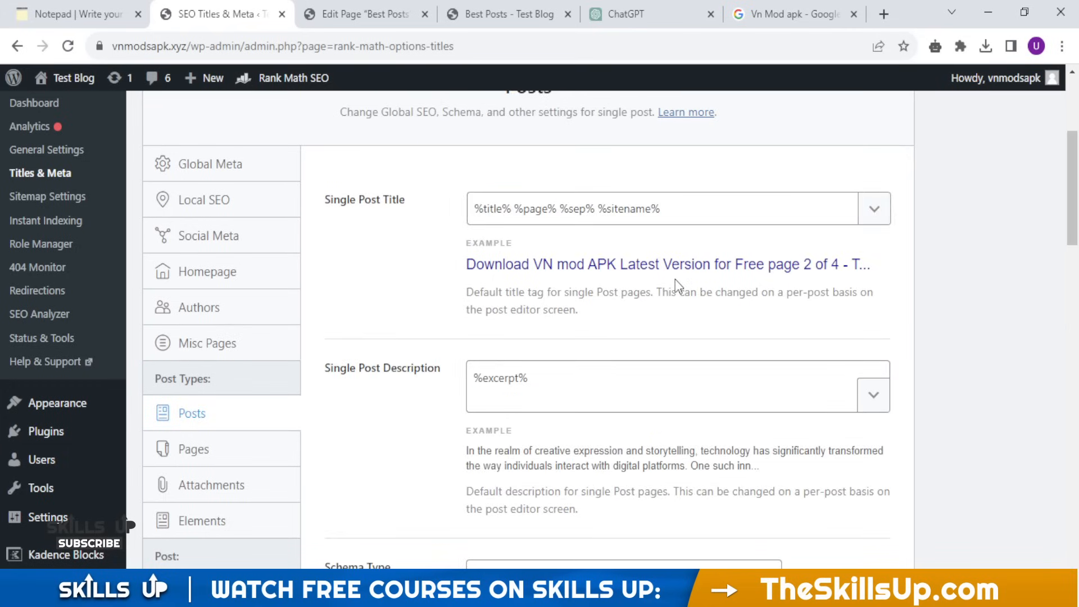
{"action": "scroll", "coordinate": [675, 279], "scroll_direction": "down", "scroll_amount": 1}
{"action": "scroll", "coordinate": [676, 280], "scroll_direction": "up", "scroll_amount": 1}
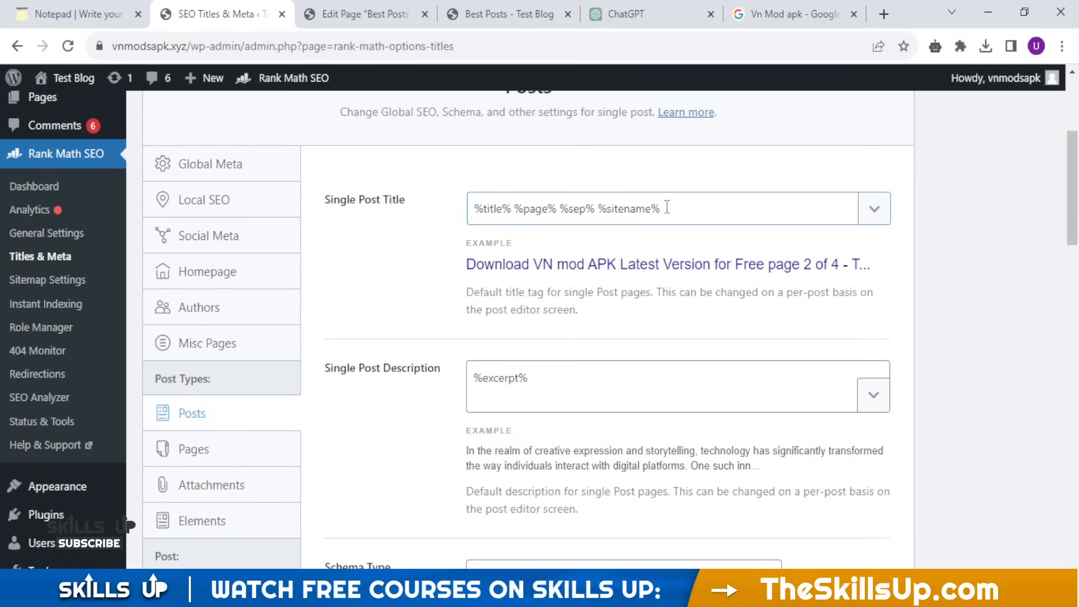
{"action": "left_click_drag", "start_coordinate": [670, 209], "coordinate": [559, 208]}
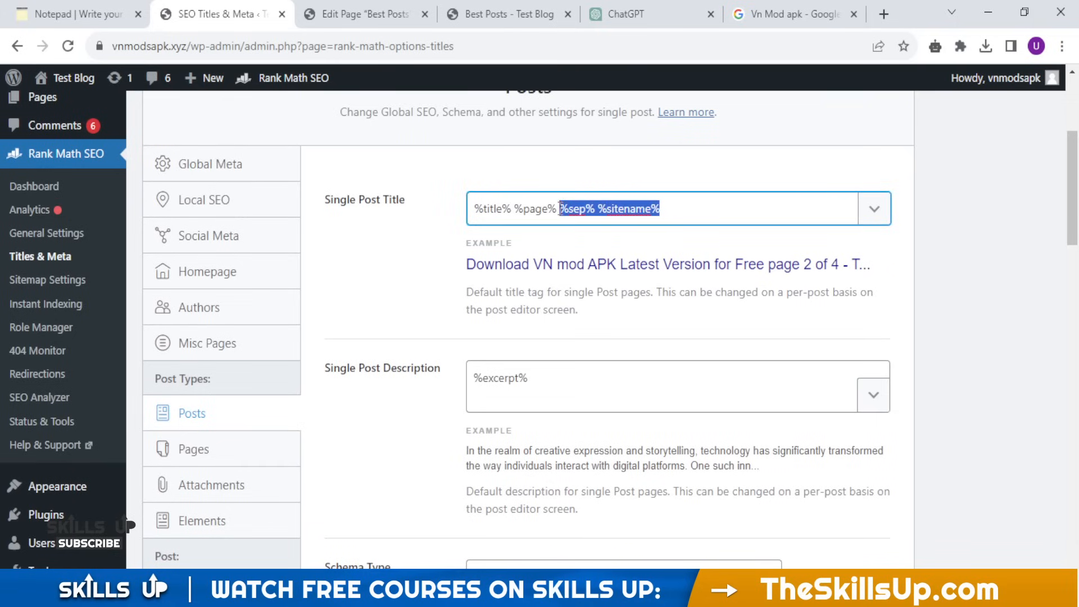
{"action": "key", "text": "BackSpace"}
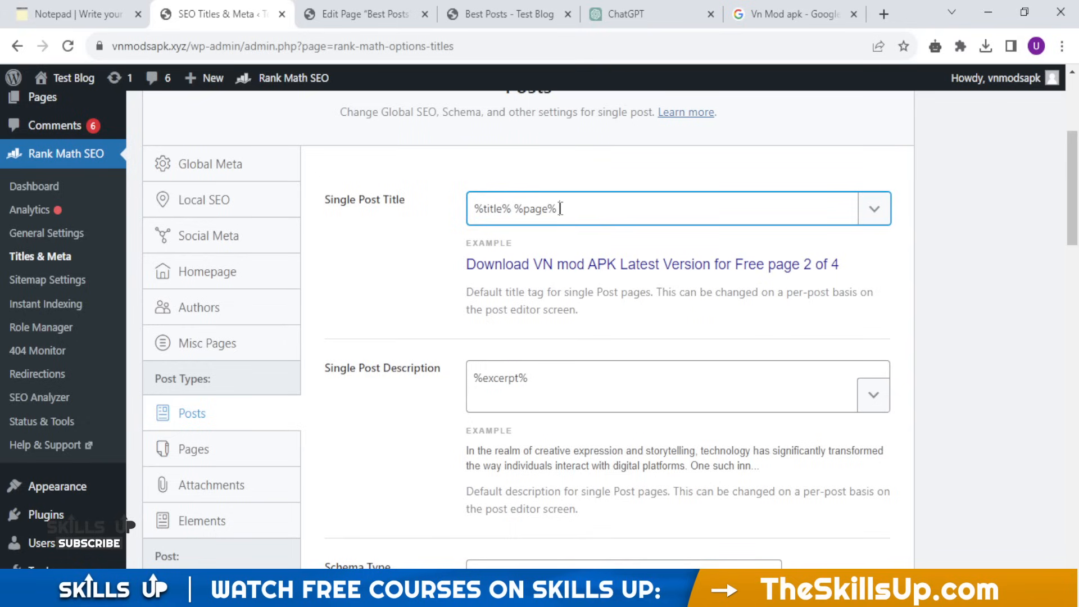
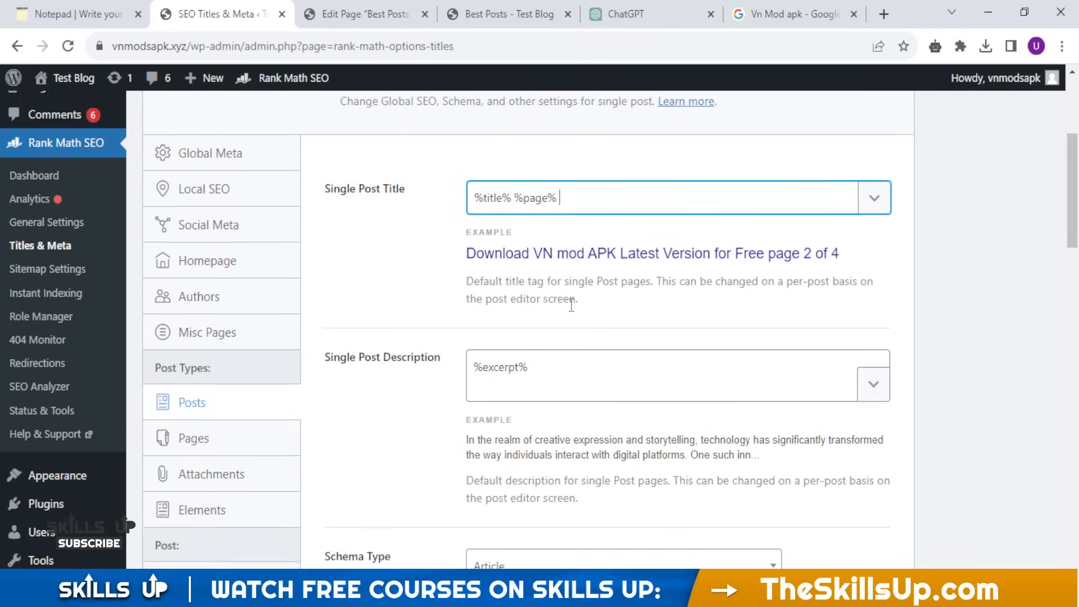
{"action": "scroll", "coordinate": [572, 282], "scroll_direction": "down", "scroll_amount": 2}
{"action": "scroll", "coordinate": [536, 294], "scroll_direction": "up", "scroll_amount": 2}
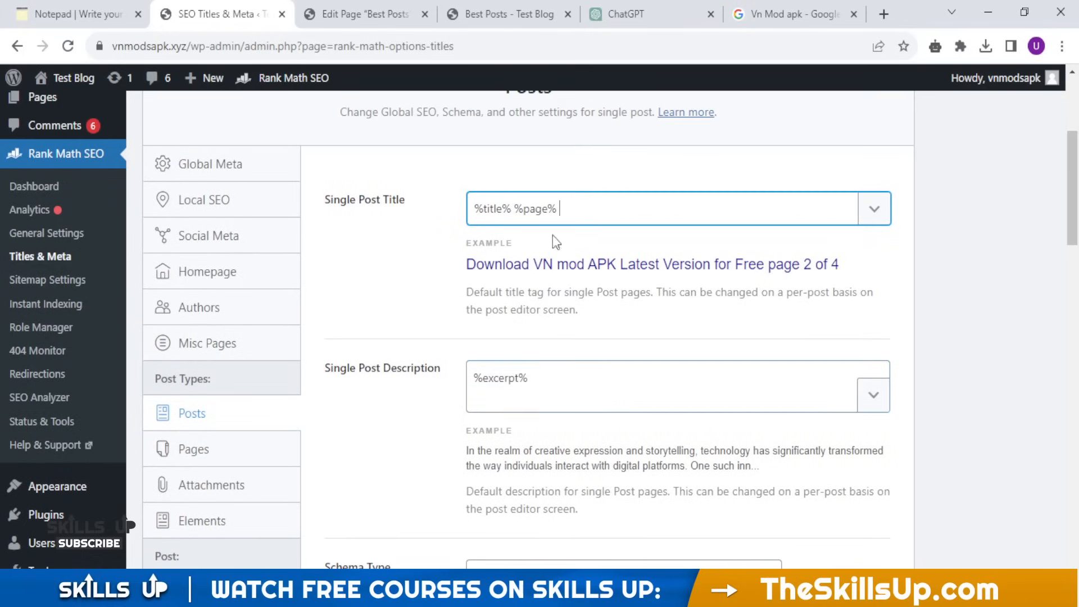
Step: Copy the %page% variable from the Single Post Title to the end of the Single Post Description, after %excerpt%
{"action": "left_click_drag", "start_coordinate": [566, 207], "coordinate": [518, 201]}
{"action": "key", "text": "ctrl+c"}
{"action": "left_click", "coordinate": [541, 381]}
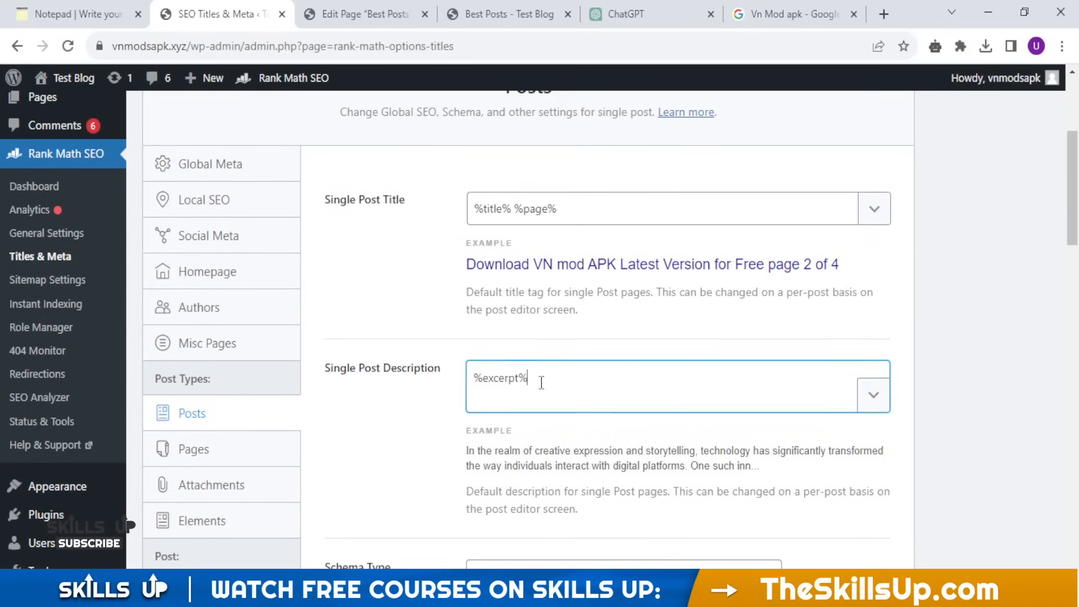
{"action": "key", "text": "ctrl+v"}
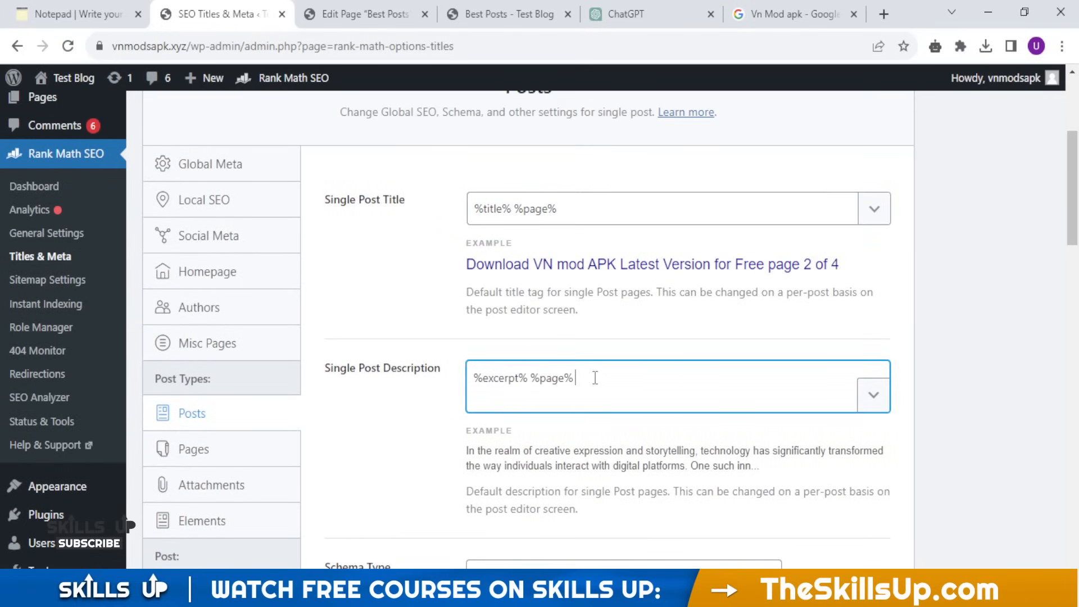
Step: Look through the remaining Posts options, leave them unchanged and save the Posts settings
{"action": "scroll", "coordinate": [594, 378], "scroll_direction": "down", "scroll_amount": 6}
{"action": "scroll", "coordinate": [561, 260], "scroll_direction": "down", "scroll_amount": 6}
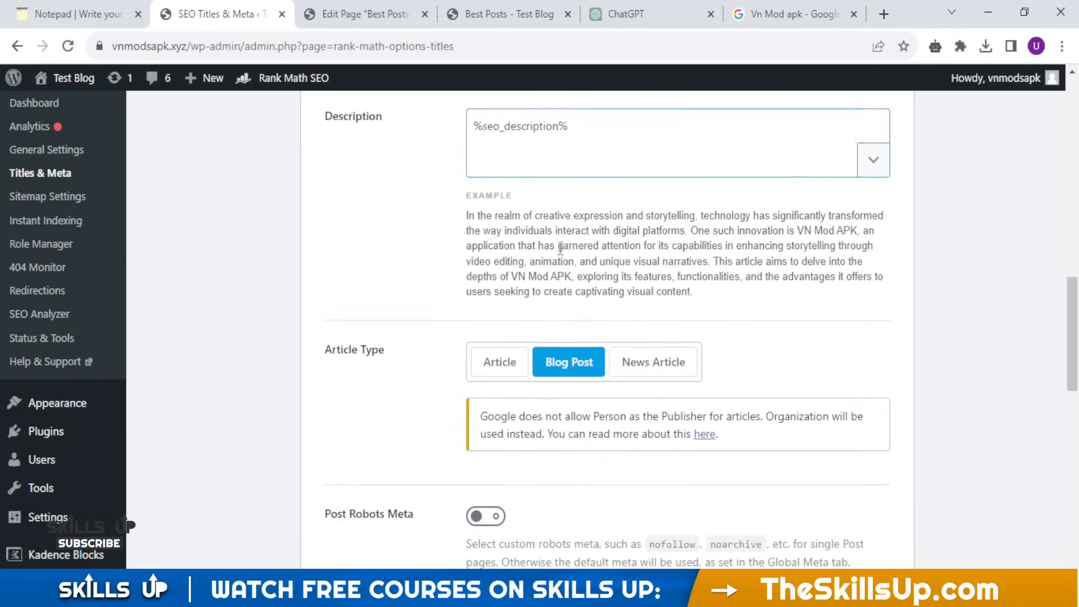
{"action": "scroll", "coordinate": [560, 248], "scroll_direction": "down", "scroll_amount": 12}
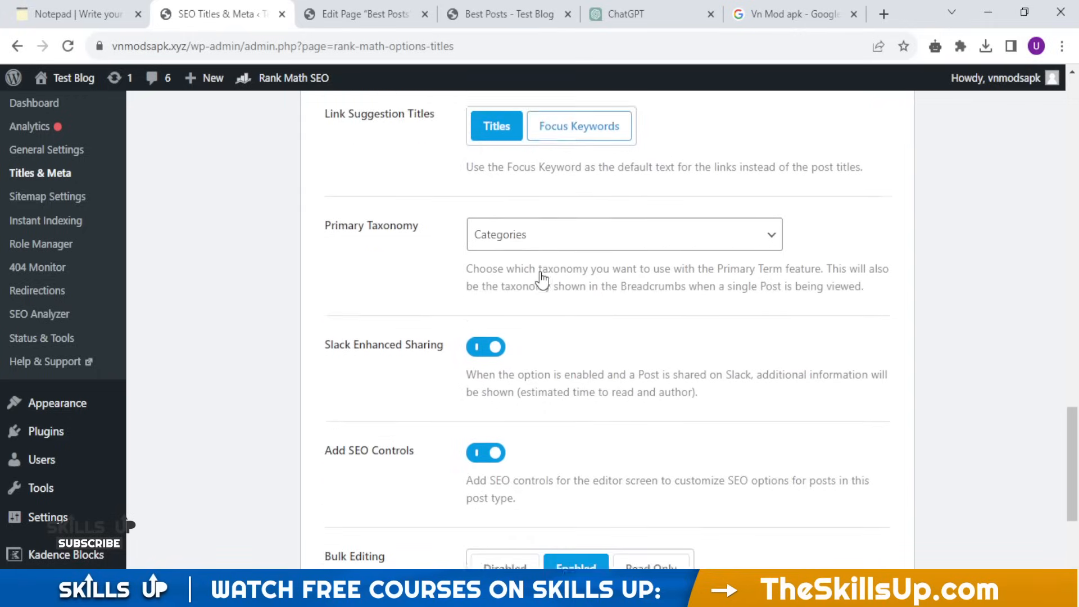
{"action": "scroll", "coordinate": [541, 278], "scroll_direction": "down", "scroll_amount": 7}
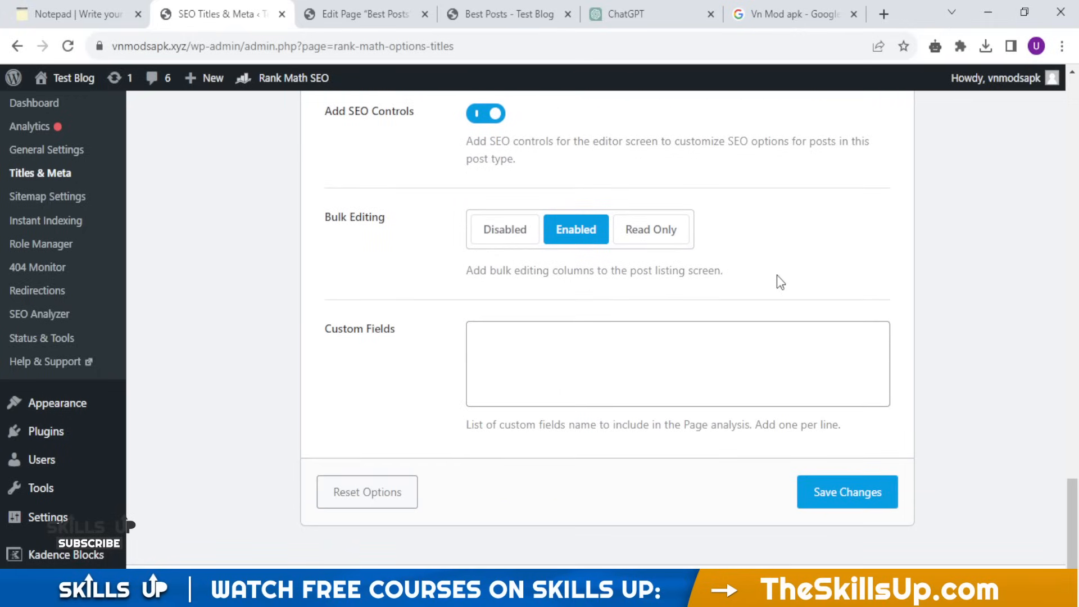
{"action": "left_click", "coordinate": [829, 506]}
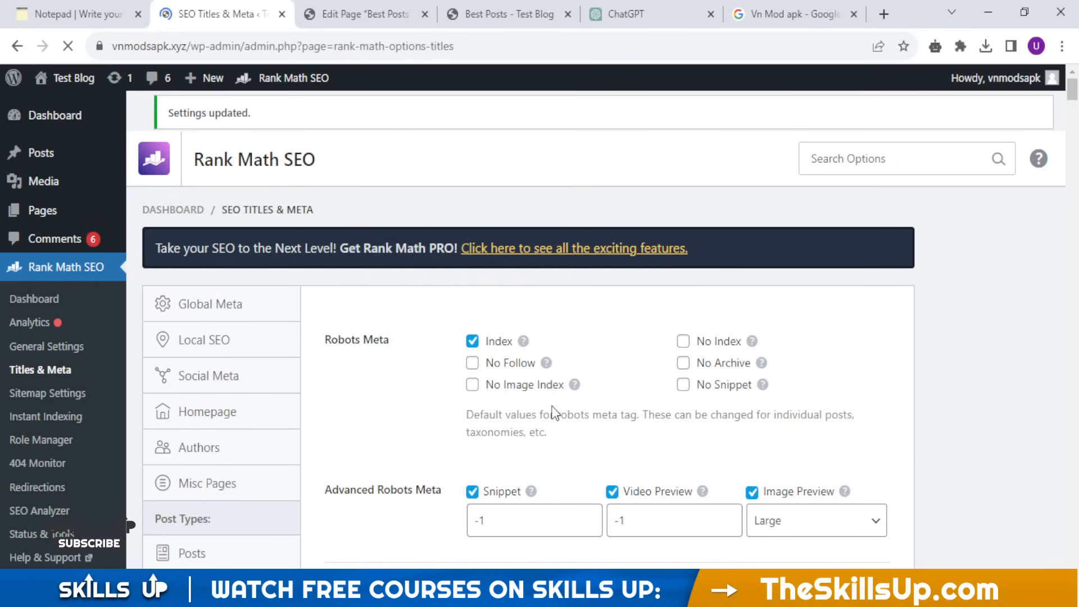
Step: In the Pages settings, remove %sep% %sitename% from the Single Page Title
{"action": "scroll", "coordinate": [501, 403], "scroll_direction": "down", "scroll_amount": 4}
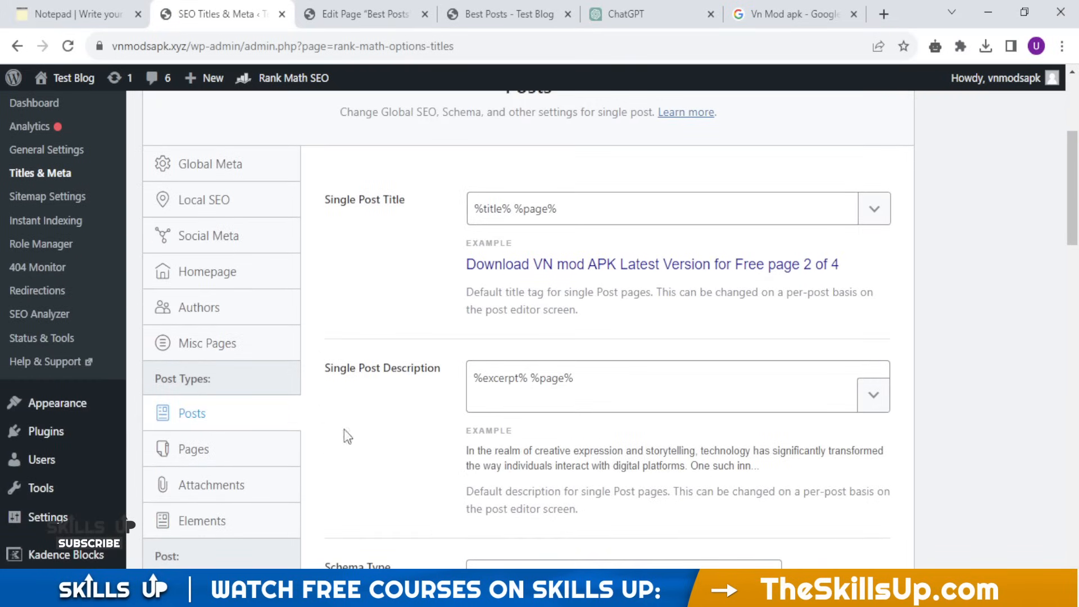
{"action": "left_click", "coordinate": [204, 450]}
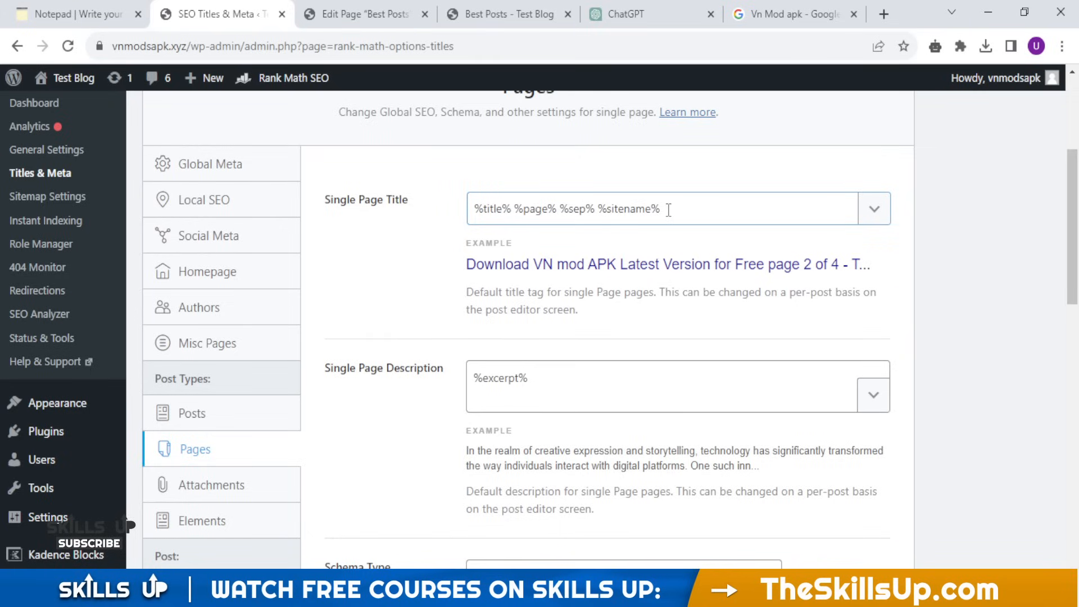
{"action": "left_click_drag", "start_coordinate": [668, 210], "coordinate": [559, 214]}
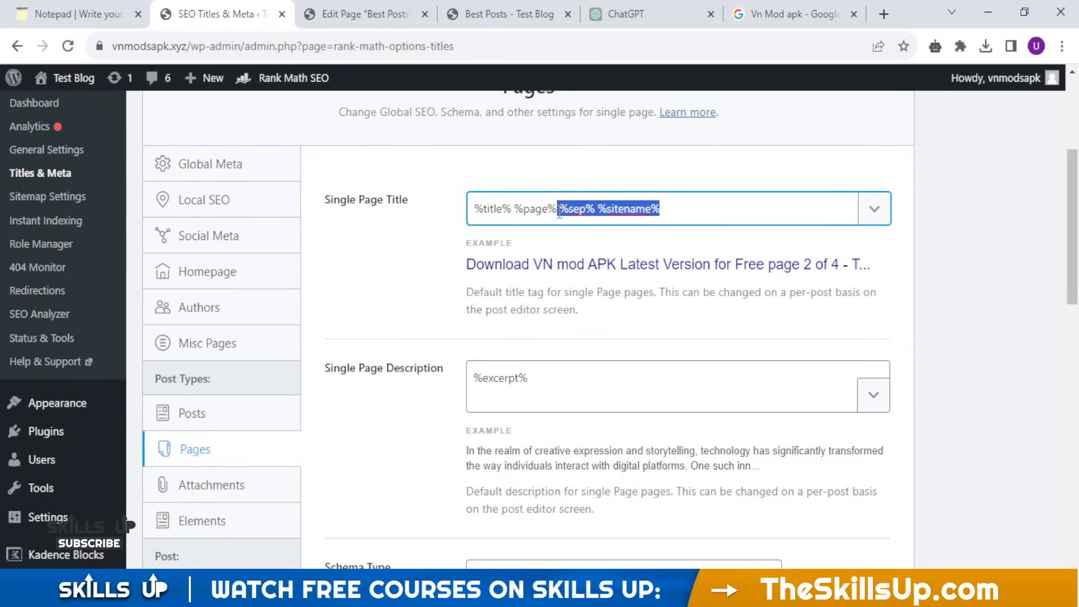
{"action": "key", "text": "BackSpace"}
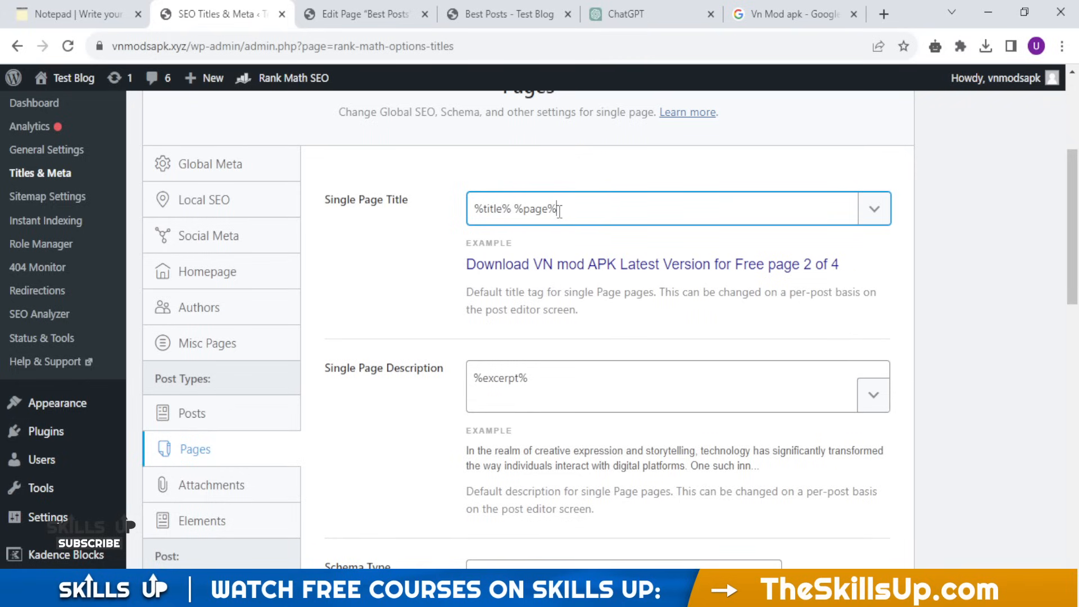
Step: Copy the %page% variable from the Single Page Title to the end of the Single Page Description, after %excerpt%
{"action": "left_click_drag", "start_coordinate": [559, 213], "coordinate": [518, 202]}
{"action": "key", "text": "ctrl+c"}
{"action": "left_click", "coordinate": [546, 383]}
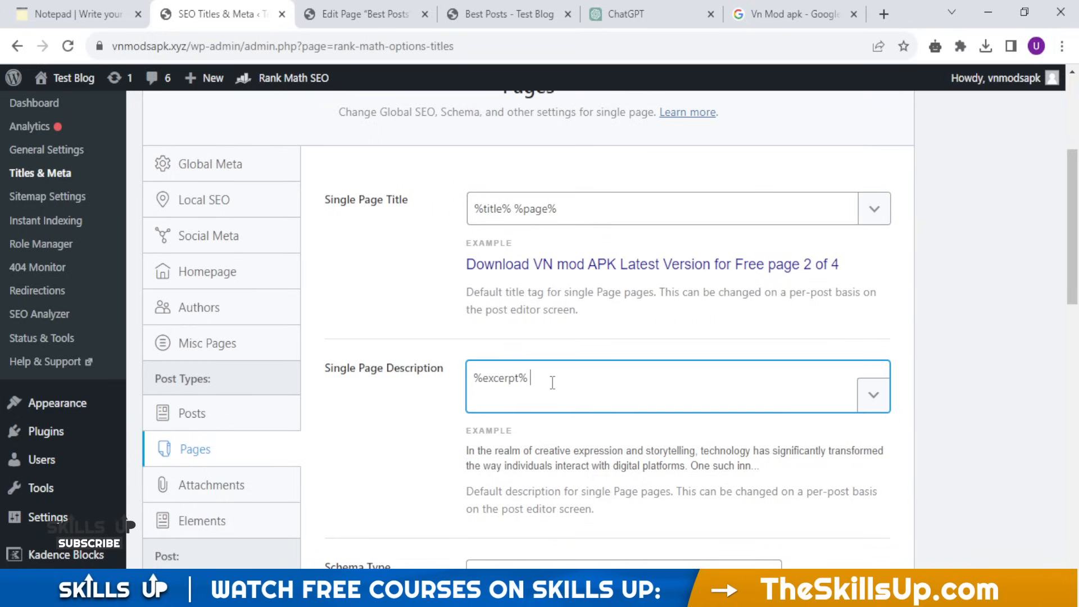
{"action": "key", "text": "ctrl+v"}
{"action": "scroll", "coordinate": [521, 368], "scroll_direction": "down", "scroll_amount": 2}
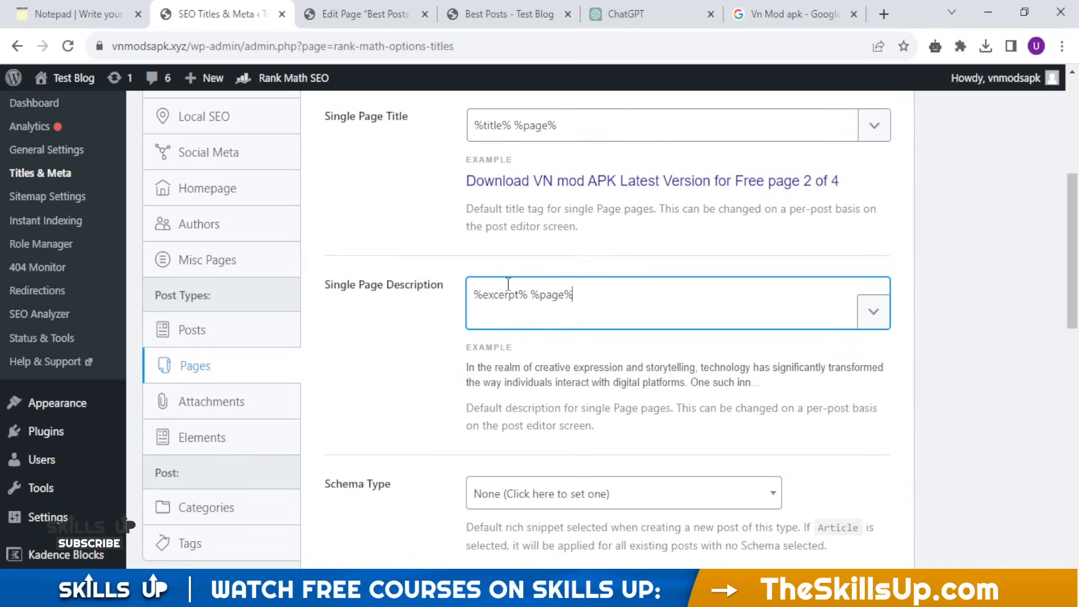
Step: On the Best Posts blog page, examine the title and excerpt of the post about blocking spam calls
{"action": "left_click", "coordinate": [508, 14]}
{"action": "scroll", "coordinate": [258, 302], "scroll_direction": "down", "scroll_amount": 2}
{"action": "scroll", "coordinate": [90, 354], "scroll_direction": "up", "scroll_amount": 1}
{"action": "left_click", "coordinate": [22, 312]}
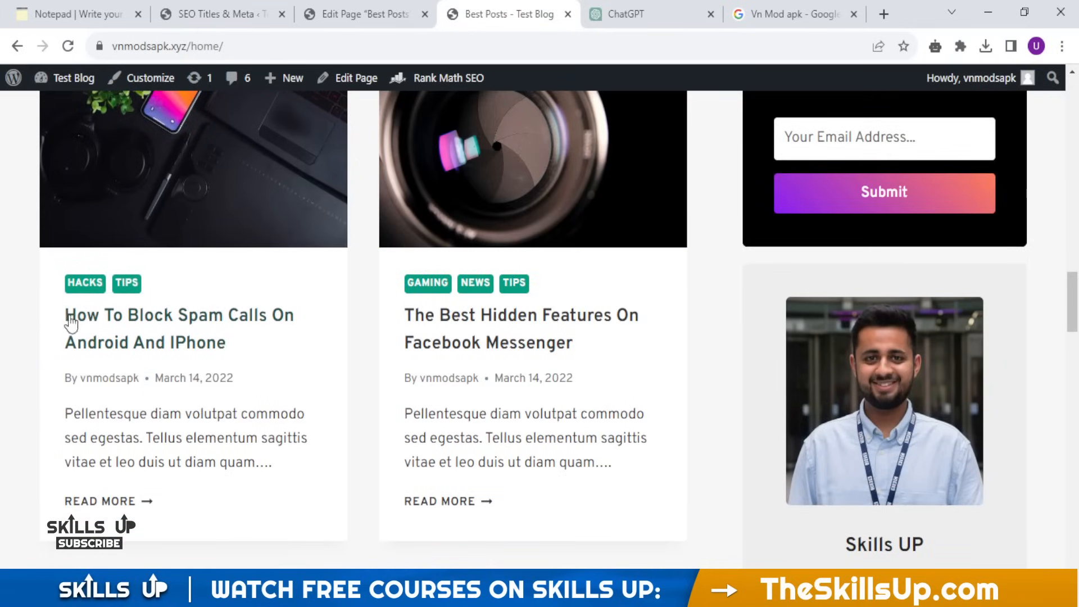
{"action": "left_click_drag", "start_coordinate": [62, 314], "coordinate": [305, 482]}
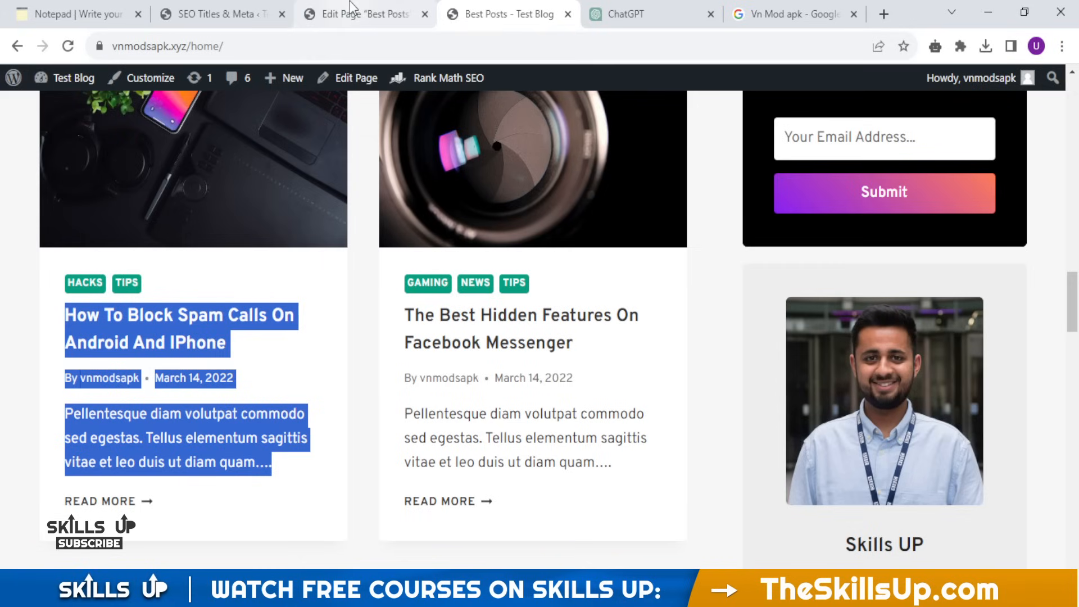
Step: Return to the SEO Titles & Meta page, leave the remaining Pages options unchanged and save the Pages settings
{"action": "left_click", "coordinate": [289, 13]}
{"action": "scroll", "coordinate": [615, 363], "scroll_direction": "down", "scroll_amount": 10}
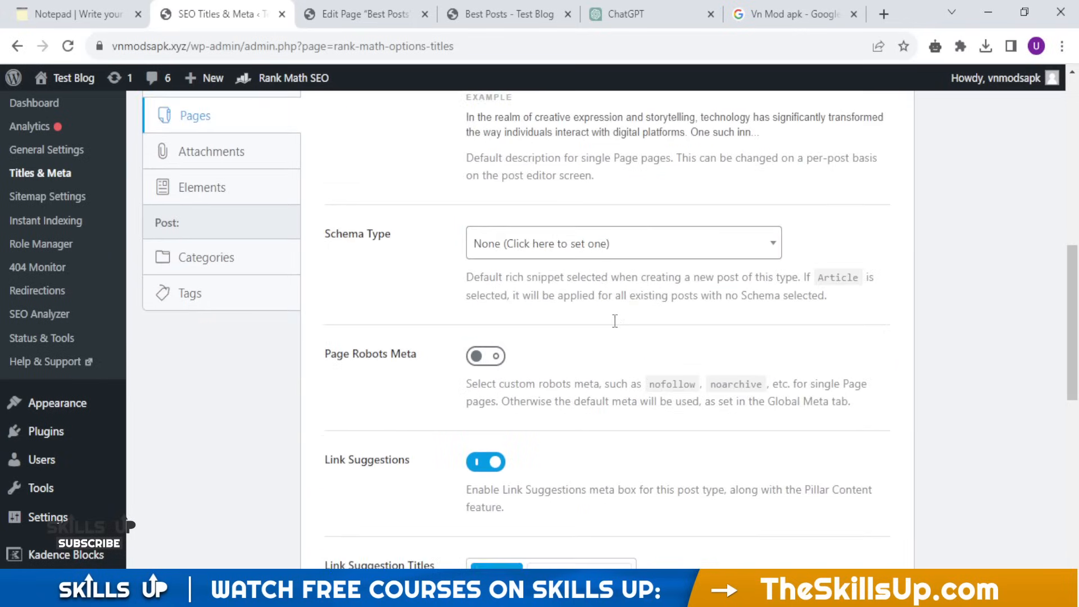
{"action": "scroll", "coordinate": [585, 312], "scroll_direction": "down", "scroll_amount": 8}
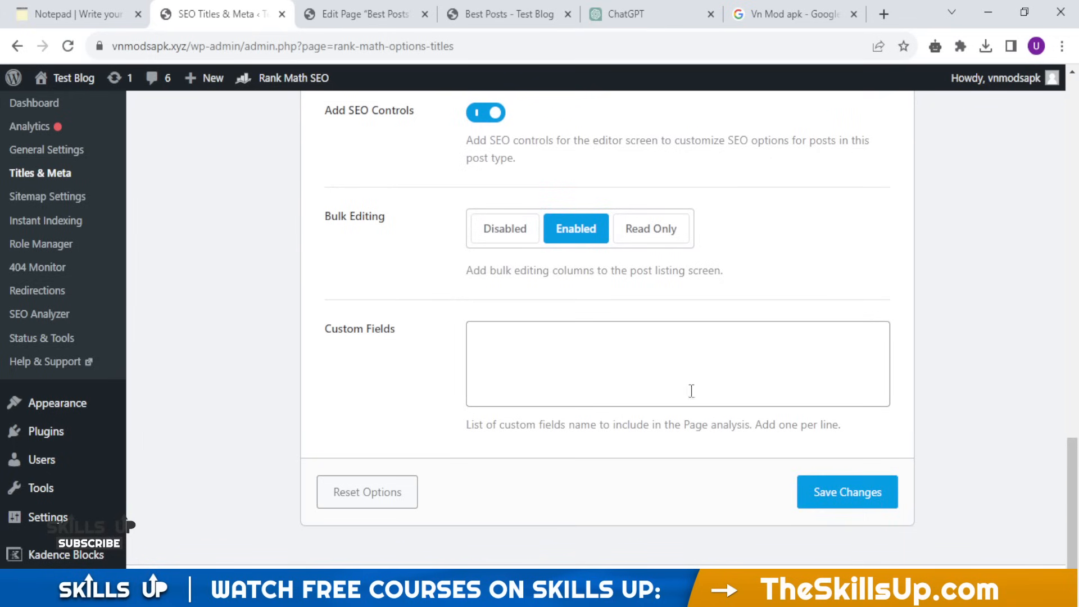
{"action": "left_click", "coordinate": [823, 497]}
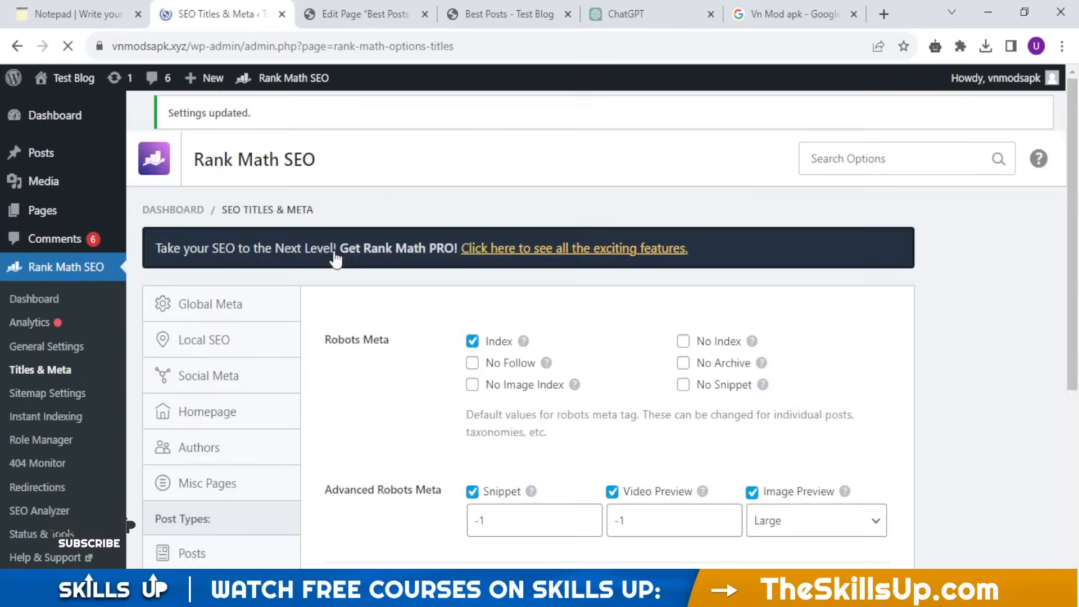
Step: Open the Attachments settings and read what is needed to configure meta tags for attachment pages
{"action": "scroll", "coordinate": [298, 281], "scroll_direction": "down", "scroll_amount": 5}
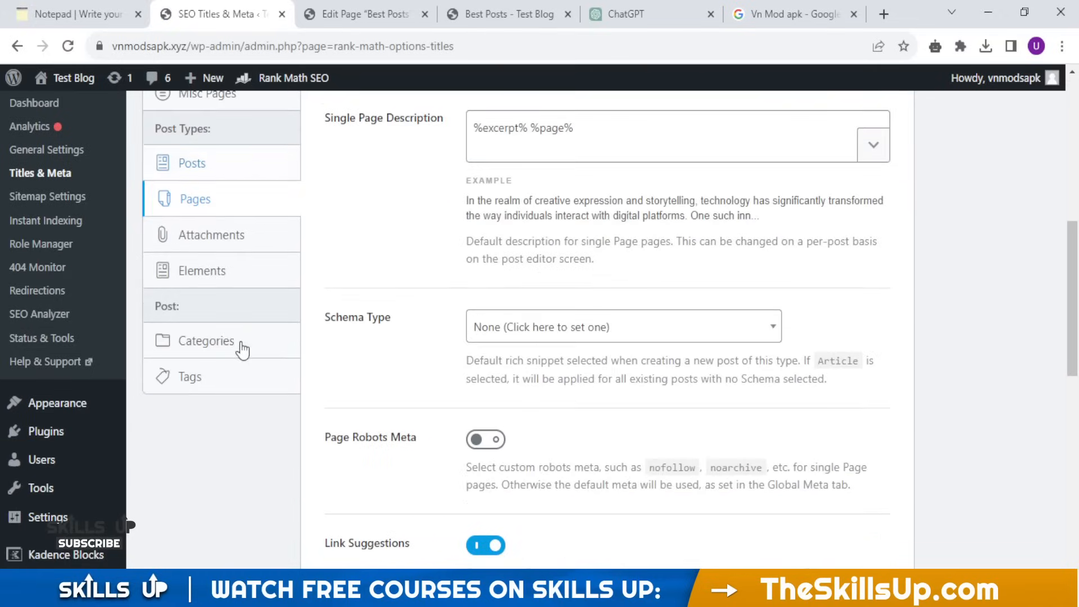
{"action": "left_click", "coordinate": [217, 239]}
{"action": "scroll", "coordinate": [443, 378], "scroll_direction": "down", "scroll_amount": 4}
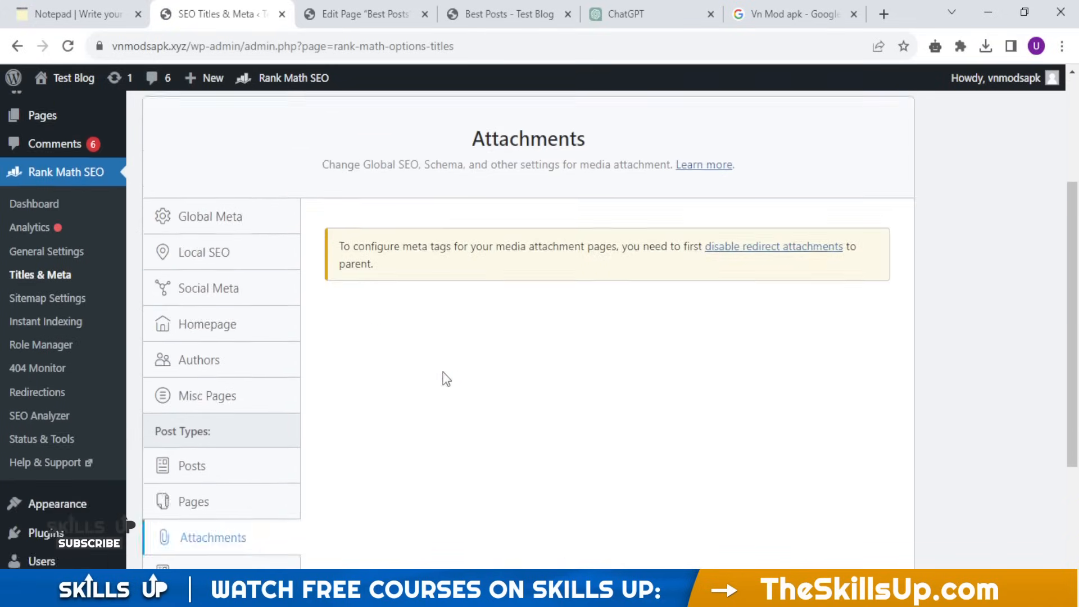
Step: In the Elements settings, remove %sep% %sitename% from the Single Element Title and save the changes
{"action": "left_click", "coordinate": [223, 338]}
{"action": "scroll", "coordinate": [495, 278], "scroll_direction": "down", "scroll_amount": 2}
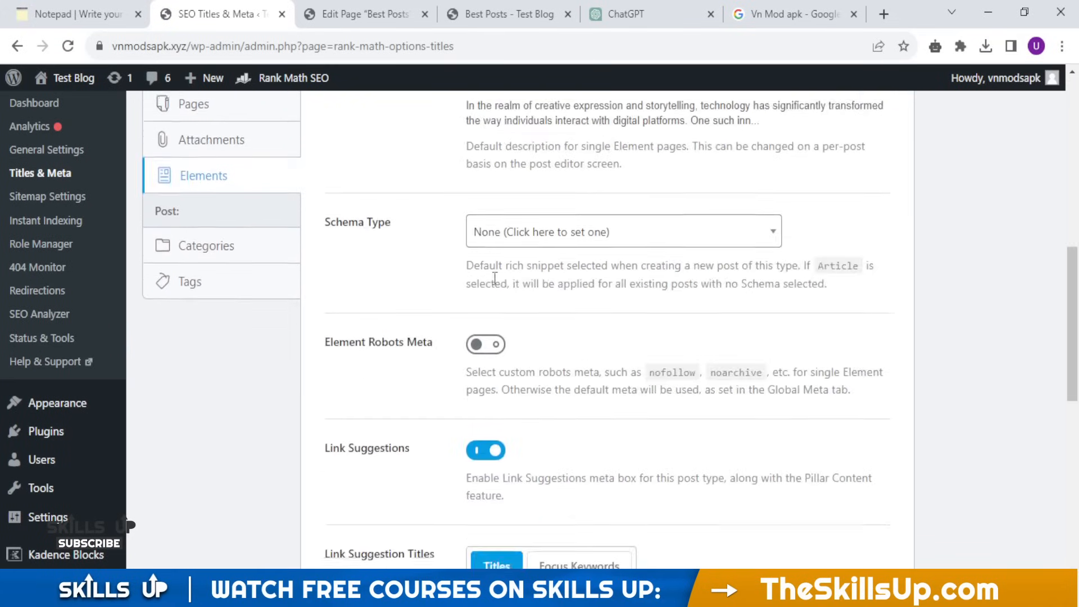
{"action": "scroll", "coordinate": [646, 322], "scroll_direction": "up", "scroll_amount": 4}
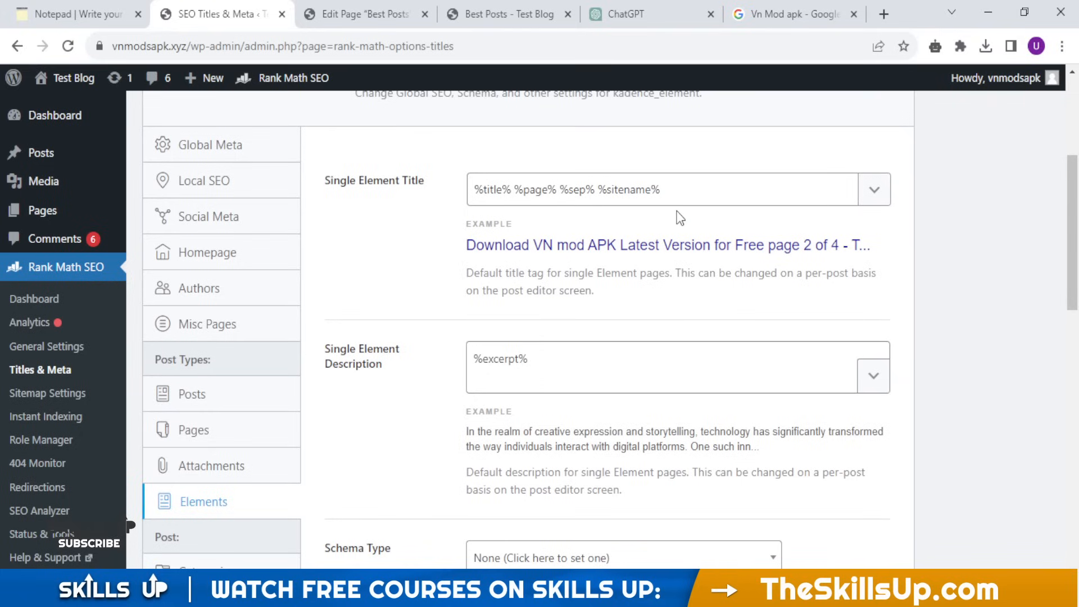
{"action": "left_click_drag", "start_coordinate": [665, 191], "coordinate": [553, 191]}
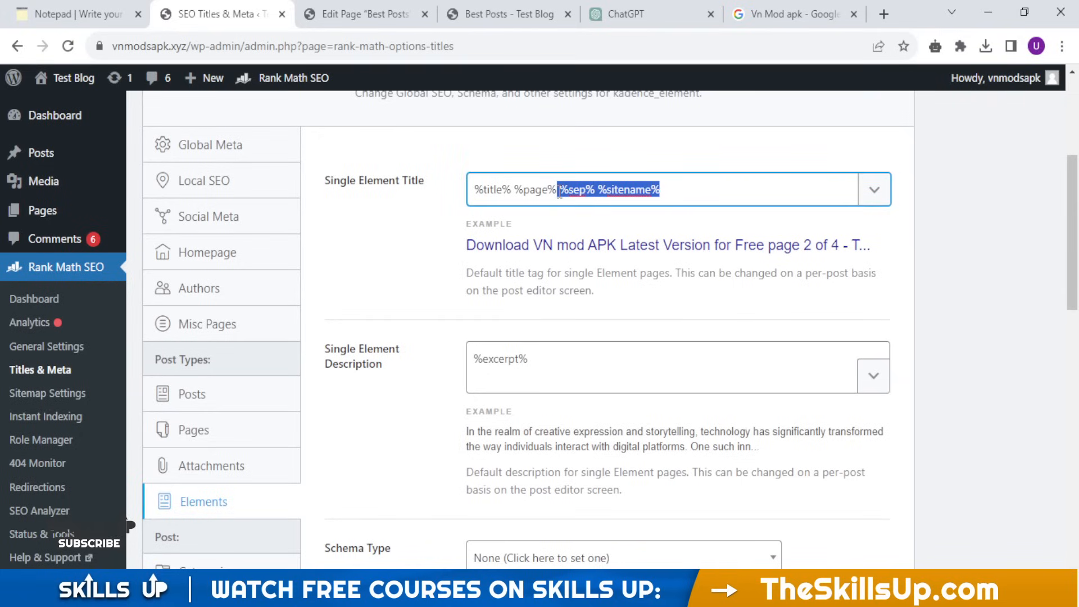
{"action": "key", "text": "BackSpace"}
{"action": "scroll", "coordinate": [681, 264], "scroll_direction": "down", "scroll_amount": 10}
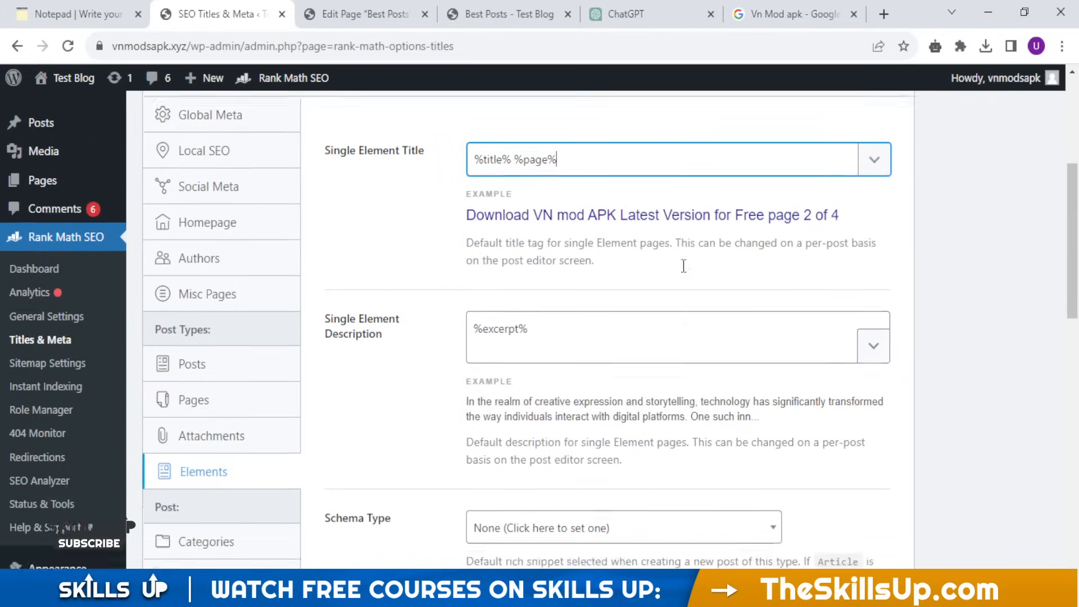
{"action": "scroll", "coordinate": [788, 427], "scroll_direction": "down", "scroll_amount": 4}
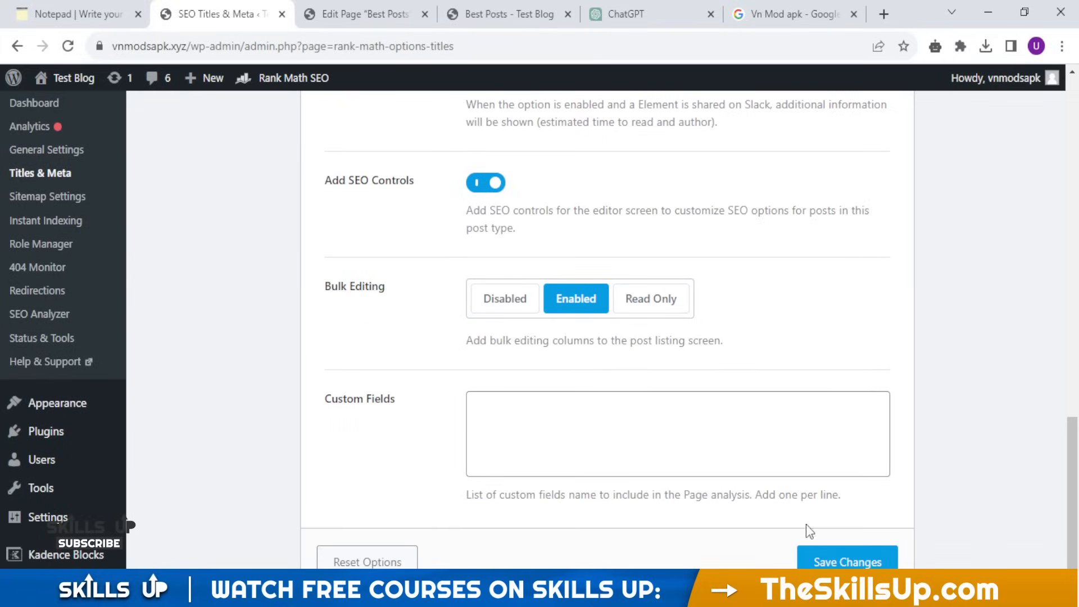
{"action": "left_click", "coordinate": [838, 564]}
{"action": "scroll", "coordinate": [318, 299], "scroll_direction": "up", "scroll_amount": 14}
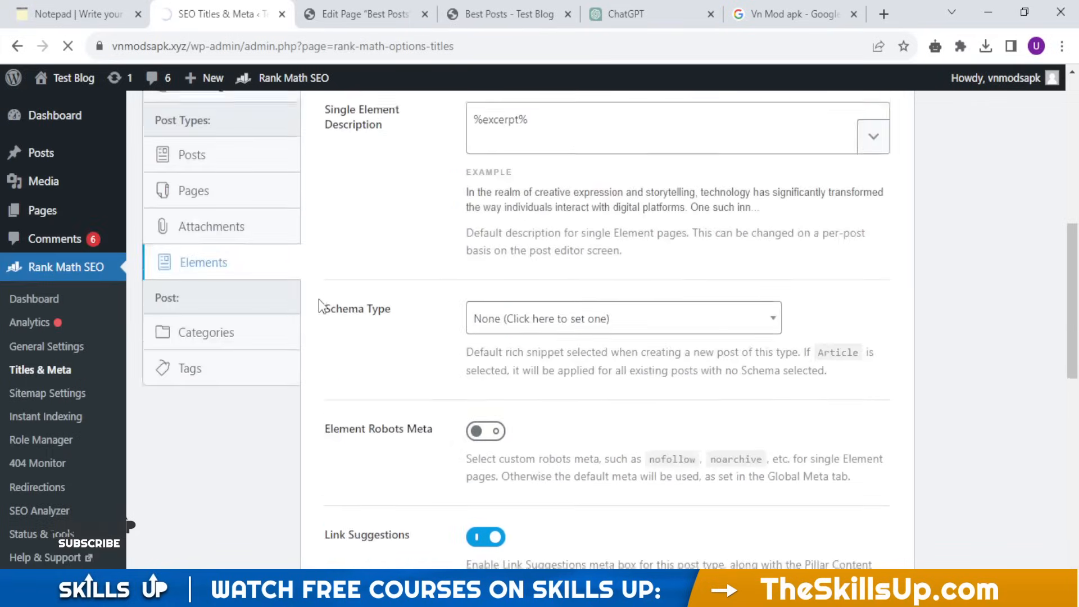
Step: In the Categories settings, remove the word "Archives" from the Category Archive Titles
{"action": "scroll", "coordinate": [299, 312], "scroll_direction": "down", "scroll_amount": 5}
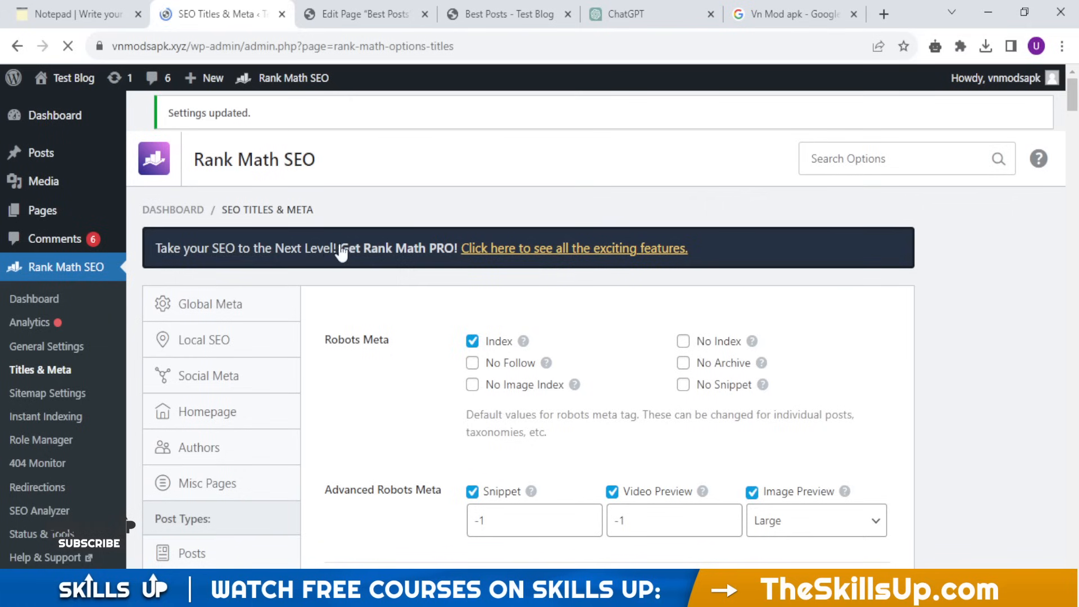
{"action": "scroll", "coordinate": [253, 494], "scroll_direction": "down", "scroll_amount": 3}
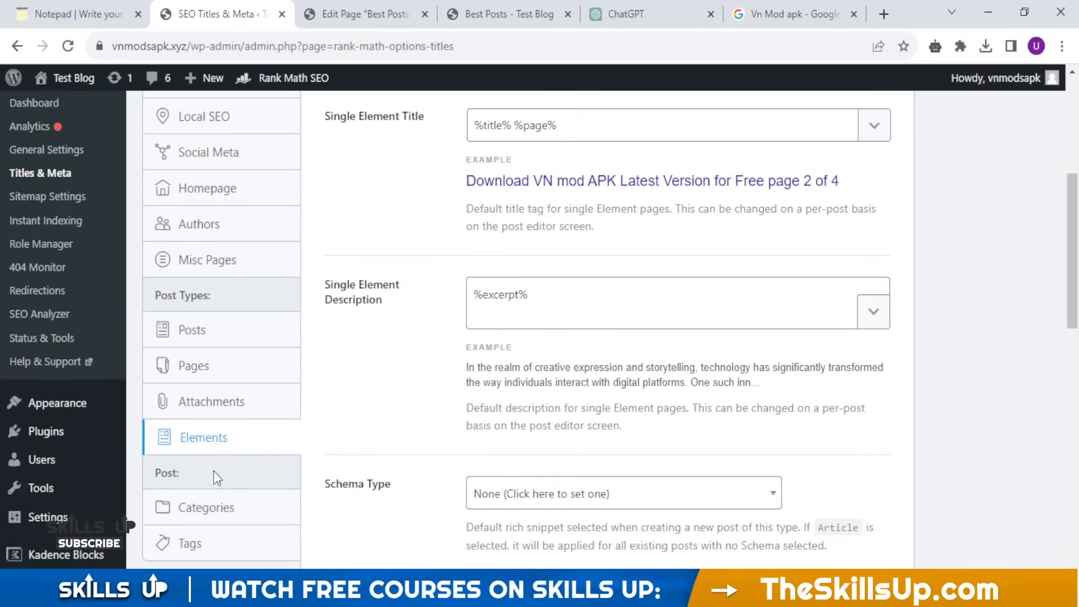
{"action": "left_click", "coordinate": [229, 506]}
{"action": "scroll", "coordinate": [804, 355], "scroll_direction": "up", "scroll_amount": 5}
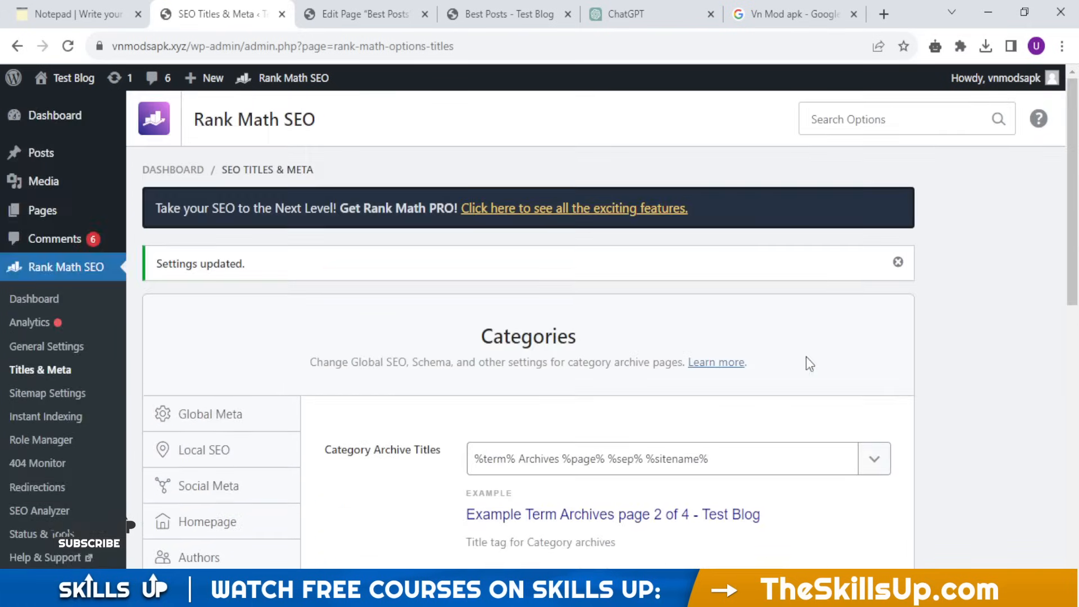
{"action": "scroll", "coordinate": [806, 356], "scroll_direction": "down", "scroll_amount": 2}
{"action": "scroll", "coordinate": [859, 363], "scroll_direction": "down", "scroll_amount": 3}
{"action": "scroll", "coordinate": [891, 362], "scroll_direction": "up", "scroll_amount": 2}
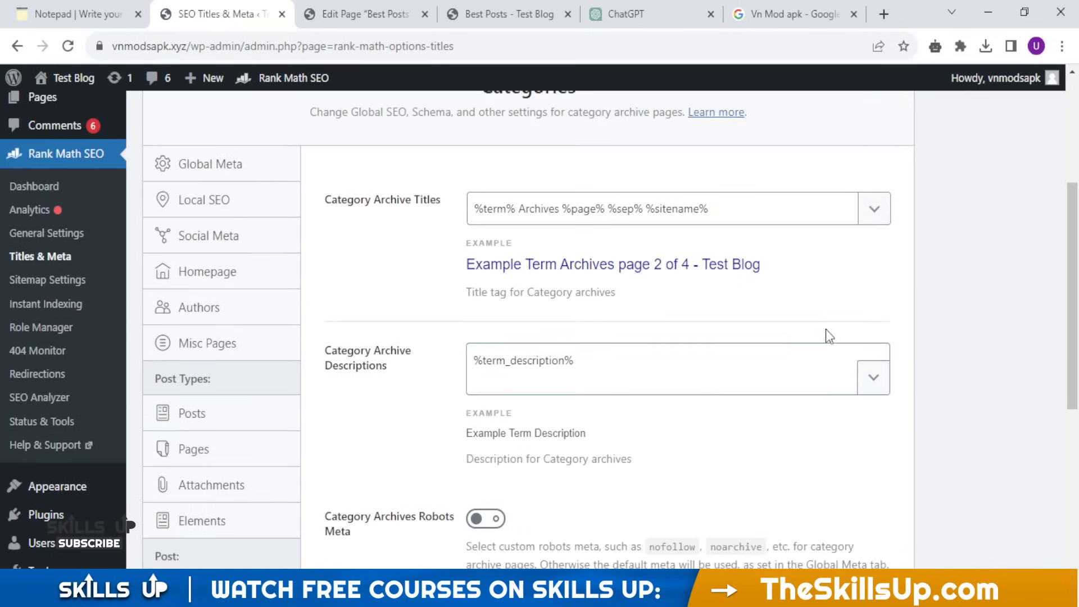
{"action": "left_click", "coordinate": [575, 594]}
{"action": "left_click", "coordinate": [575, 593]}
{"action": "left_click", "coordinate": [571, 211]}
{"action": "left_click_drag", "start_coordinate": [571, 211], "coordinate": [518, 209]}
{"action": "key", "text": "BackSpace"}
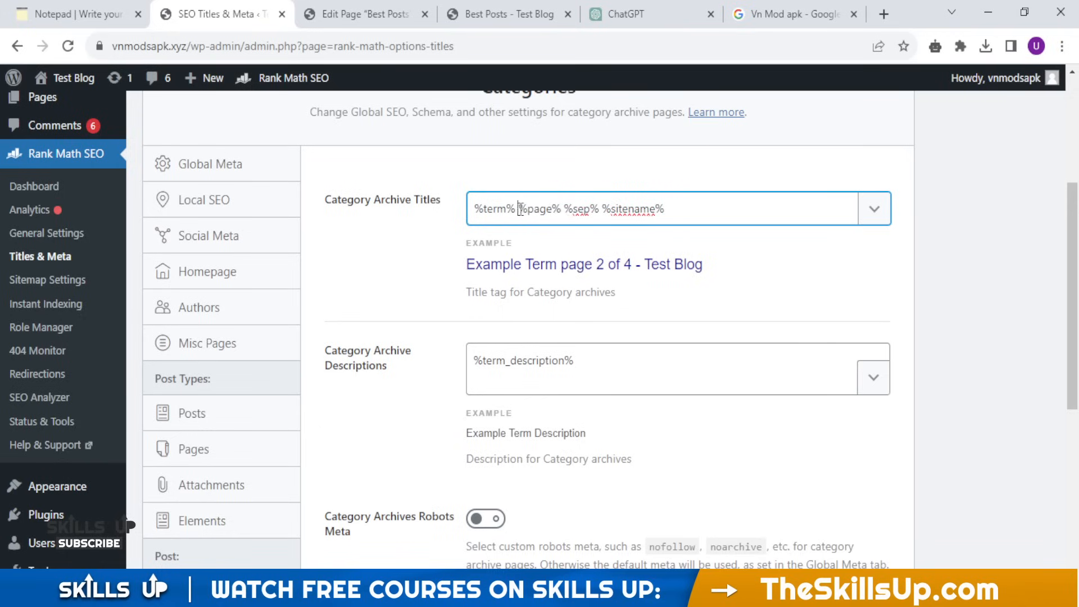
Step: Remove %sep% %sitename% from the Category Archive Titles and save the Categories settings
{"action": "left_click_drag", "start_coordinate": [563, 209], "coordinate": [666, 210]}
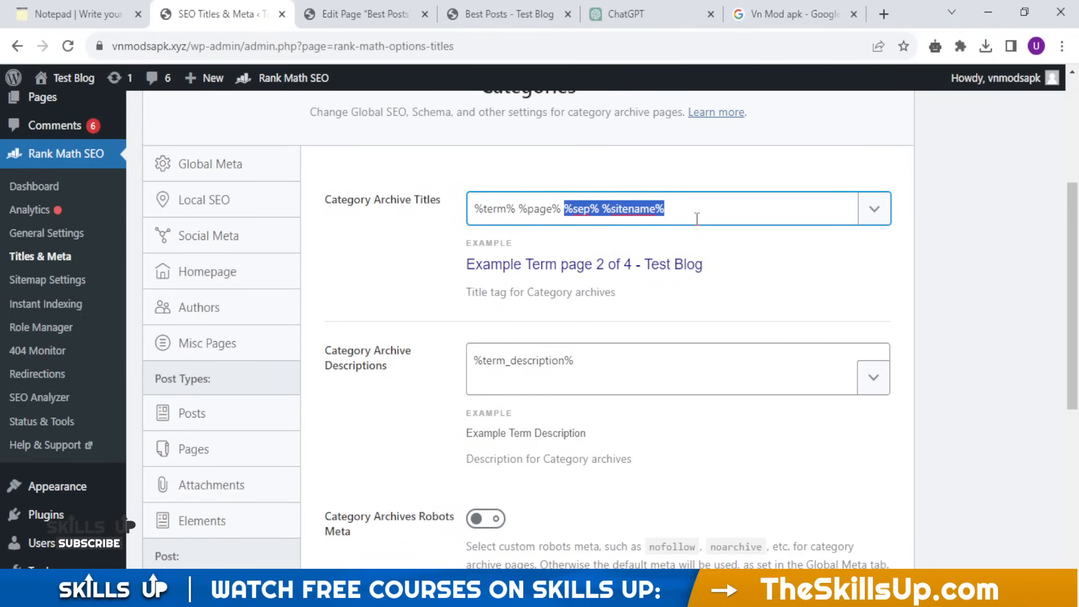
{"action": "key", "text": "BackSpace"}
{"action": "scroll", "coordinate": [613, 237], "scroll_direction": "down", "scroll_amount": 2}
{"action": "scroll", "coordinate": [612, 237], "scroll_direction": "down", "scroll_amount": 5}
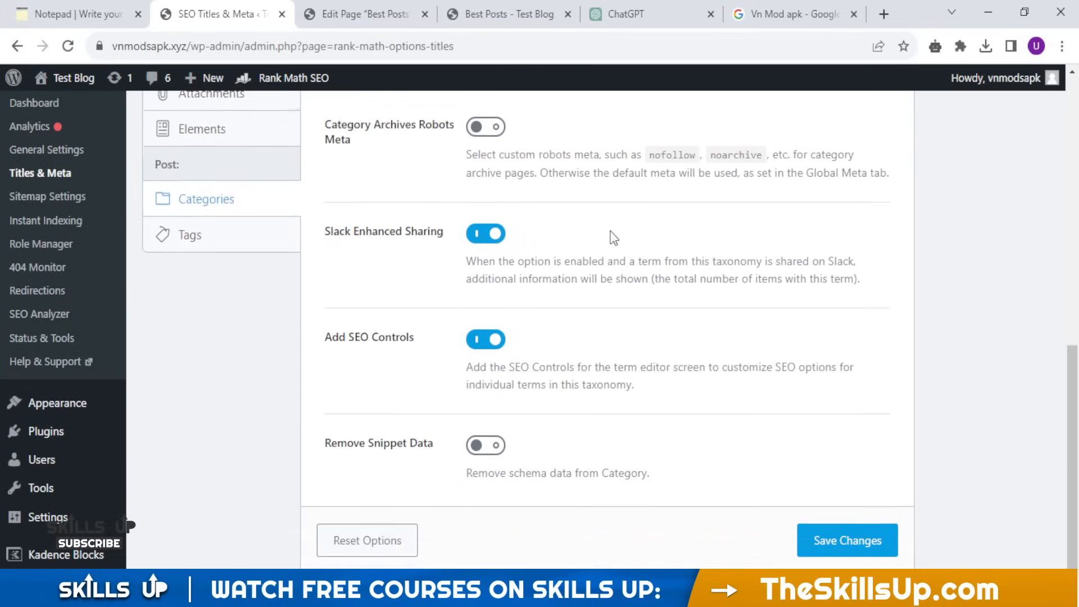
{"action": "left_click", "coordinate": [807, 487]}
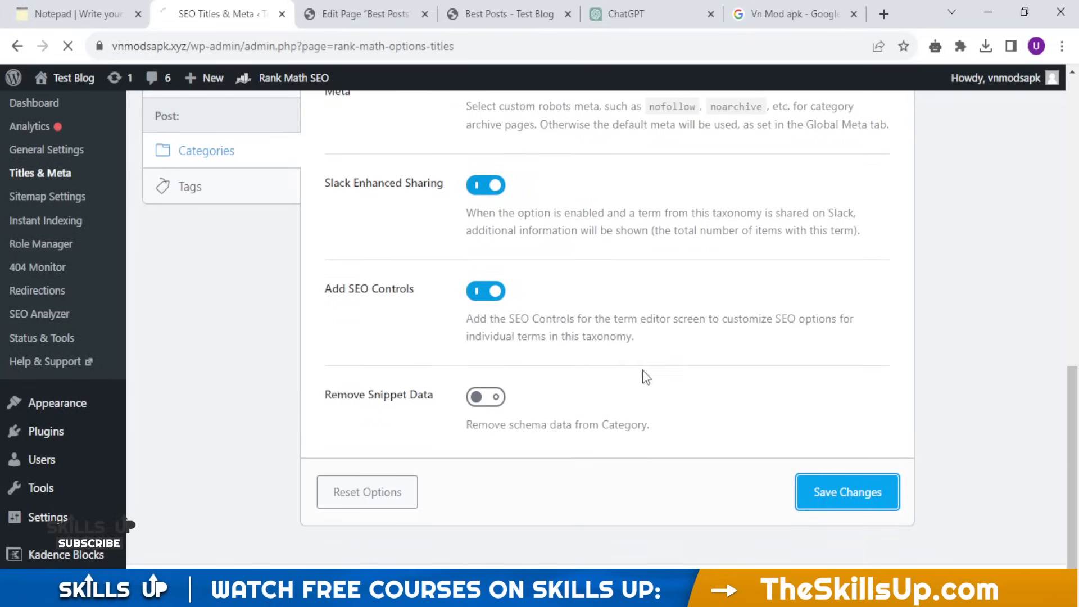
Step: In the Tags settings, remove the word "Archives" from the Tag Archive Titles
{"action": "scroll", "coordinate": [490, 275], "scroll_direction": "up", "scroll_amount": 3}
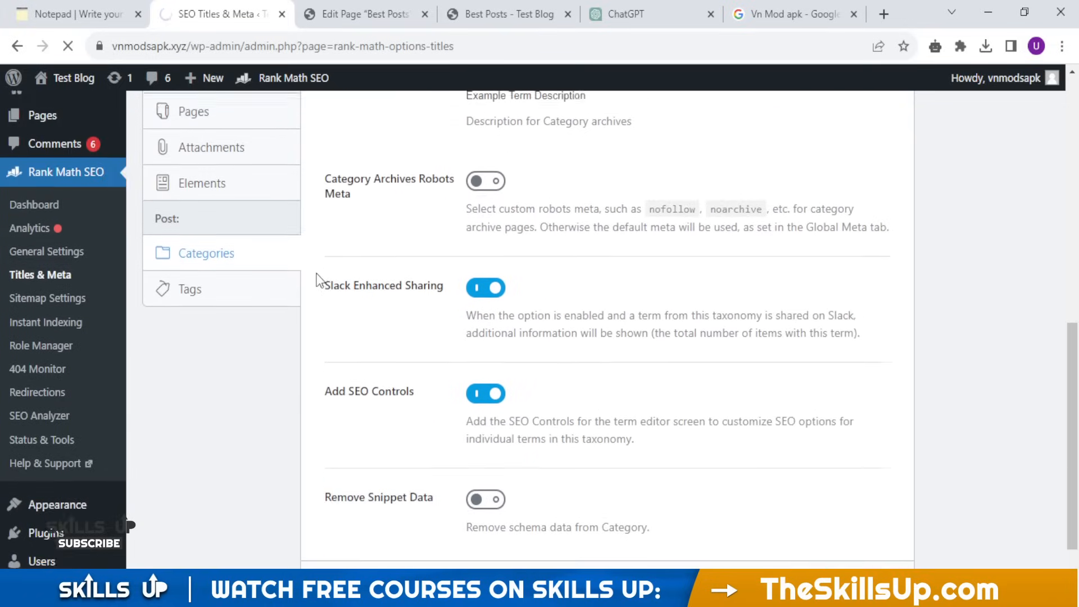
{"action": "scroll", "coordinate": [383, 364], "scroll_direction": "down", "scroll_amount": 10}
{"action": "left_click", "coordinate": [207, 547]}
{"action": "scroll", "coordinate": [553, 355], "scroll_direction": "up", "scroll_amount": 3}
{"action": "scroll", "coordinate": [550, 287], "scroll_direction": "down", "scroll_amount": 2}
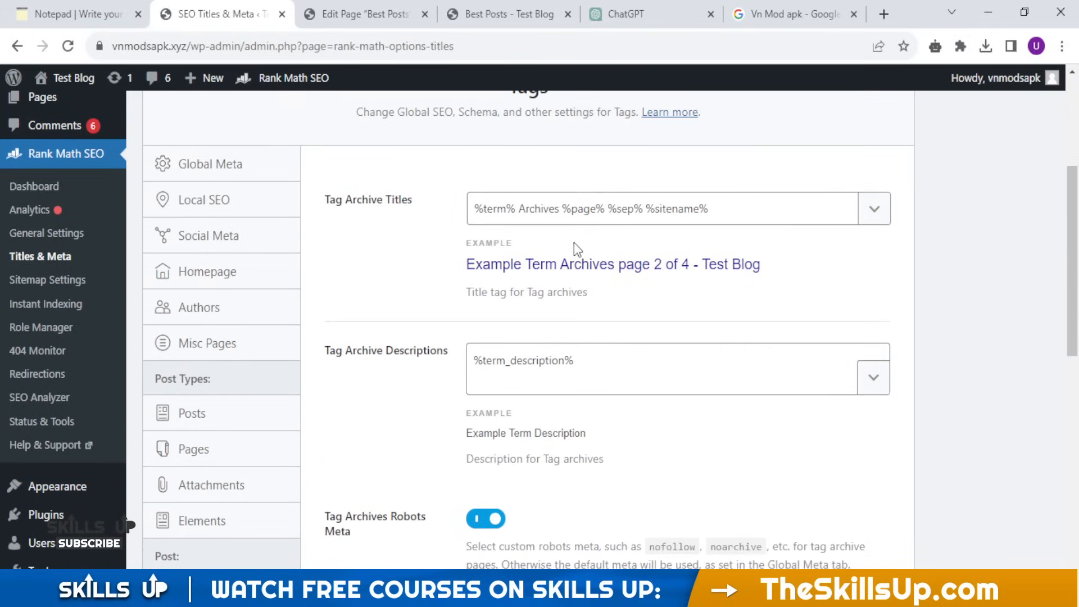
{"action": "double_click", "coordinate": [538, 210]}
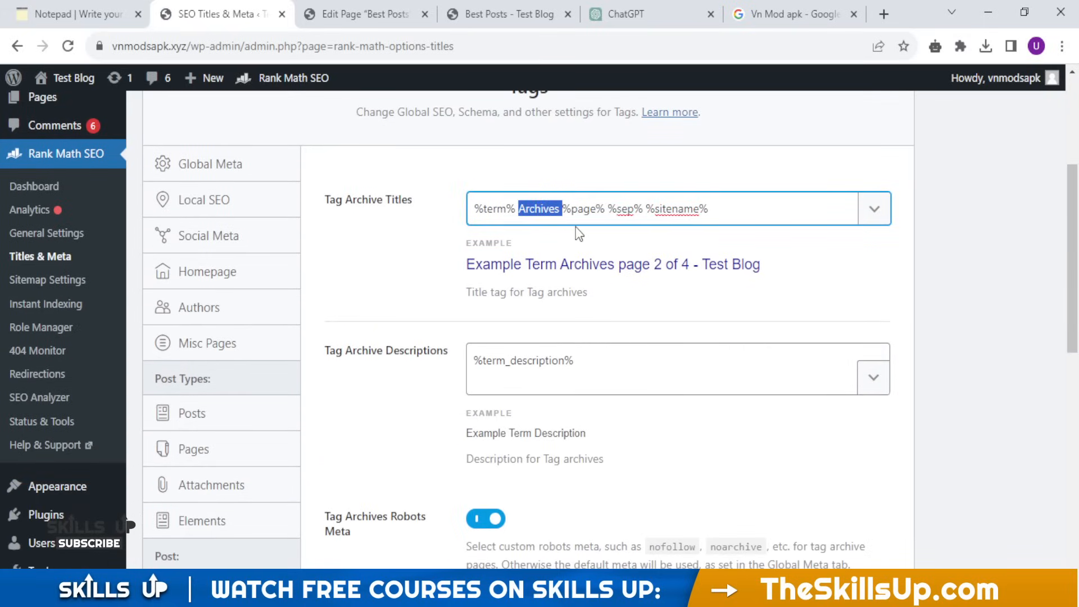
{"action": "key", "text": "BackSpace"}
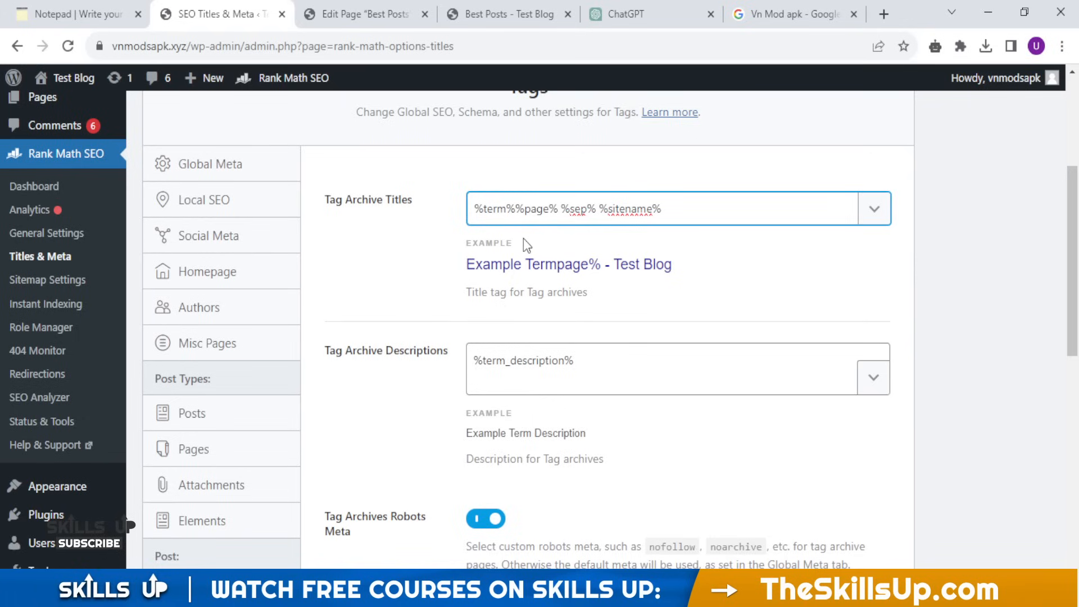
Step: Remove %sep% %sitename% from the Tag Archive Titles, leaving %term% %page%, and save the Tags settings
{"action": "left_click_drag", "start_coordinate": [564, 211], "coordinate": [704, 208]}
{"action": "key", "text": "BackSpace"}
{"action": "scroll", "coordinate": [708, 247], "scroll_direction": "down", "scroll_amount": 10}
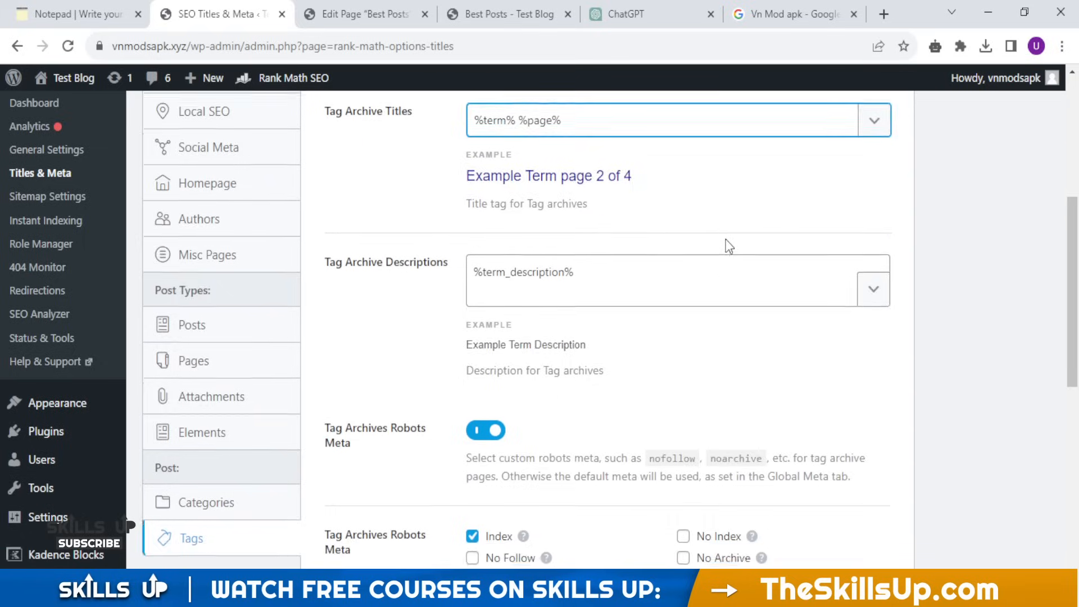
{"action": "left_click", "coordinate": [823, 477]}
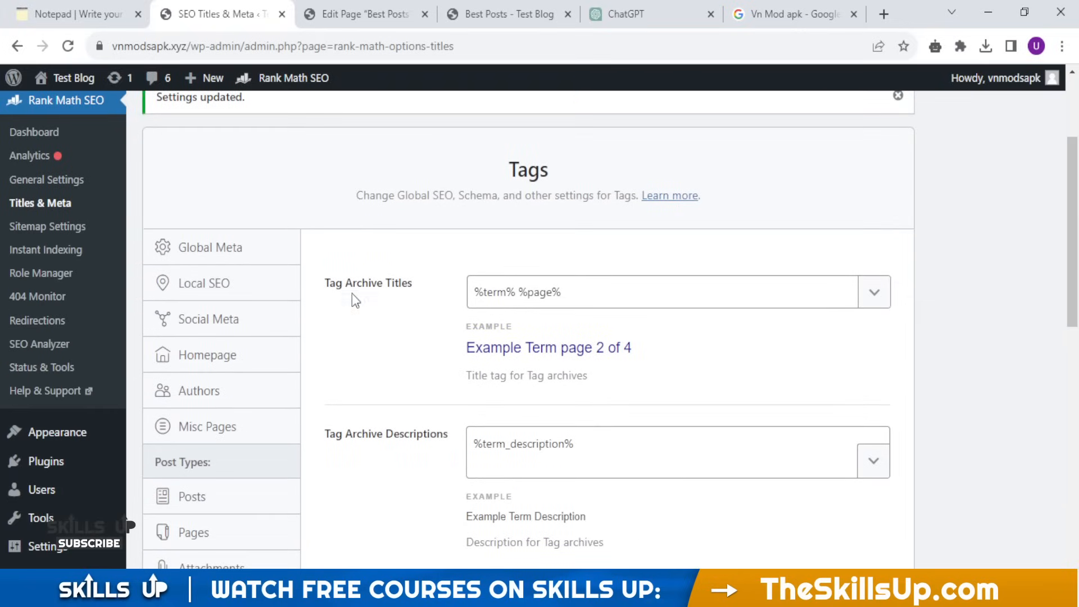
Step: Open the Sitemap Settings, review the General options without altering them and save
{"action": "left_click", "coordinate": [47, 227]}
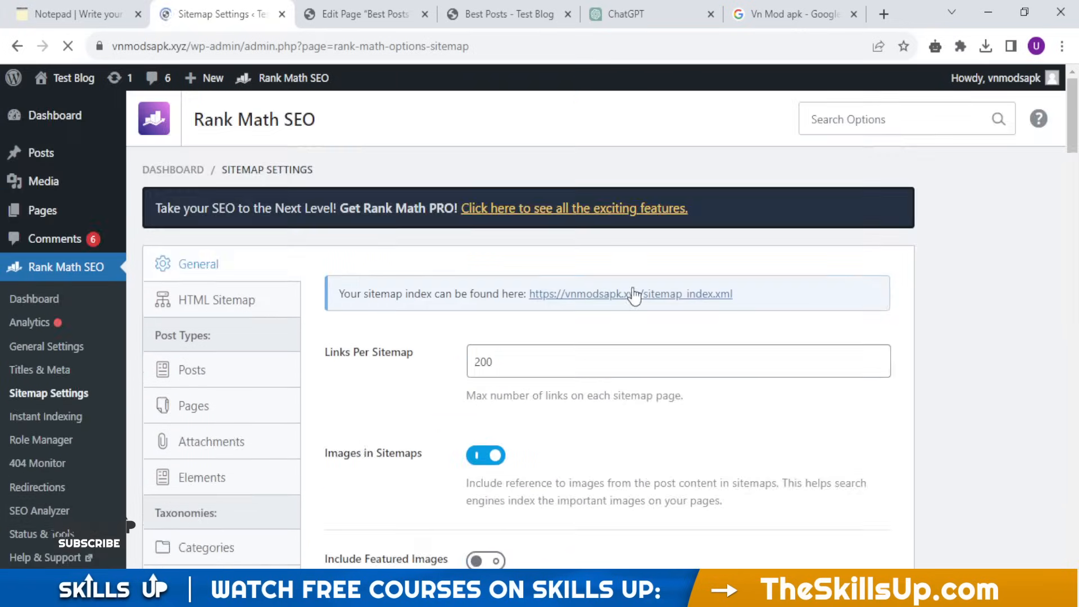
{"action": "scroll", "coordinate": [691, 283], "scroll_direction": "down", "scroll_amount": 7}
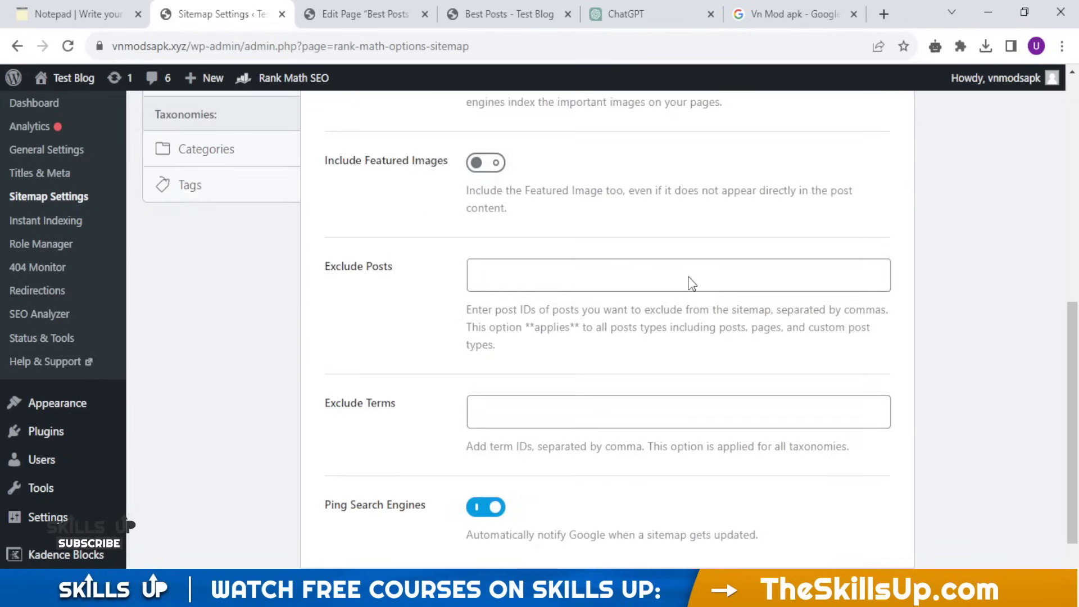
{"action": "scroll", "coordinate": [692, 303], "scroll_direction": "up", "scroll_amount": 6}
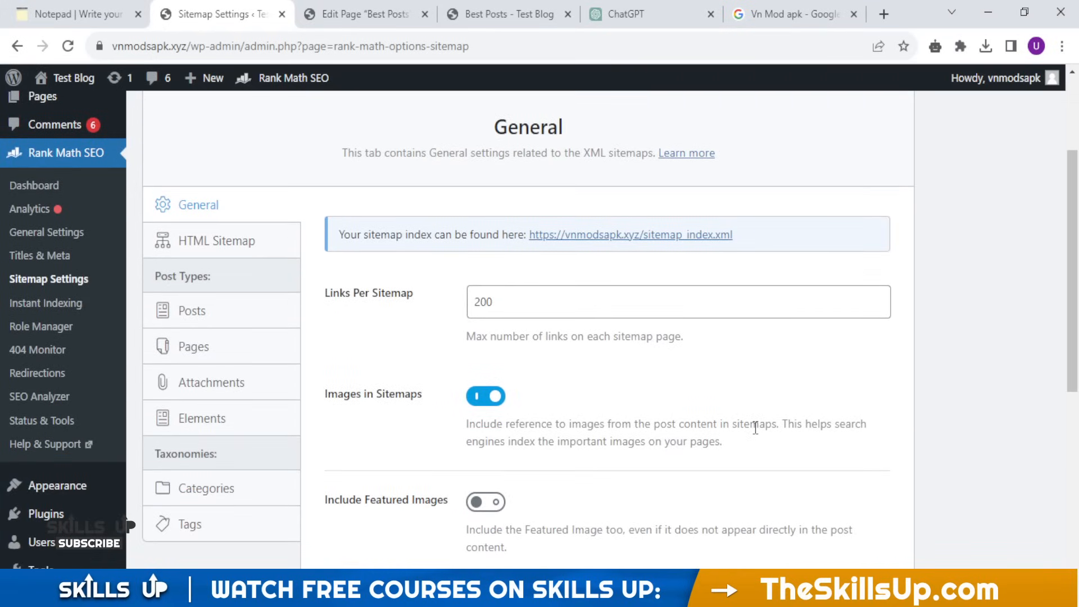
{"action": "scroll", "coordinate": [754, 427], "scroll_direction": "down", "scroll_amount": 8}
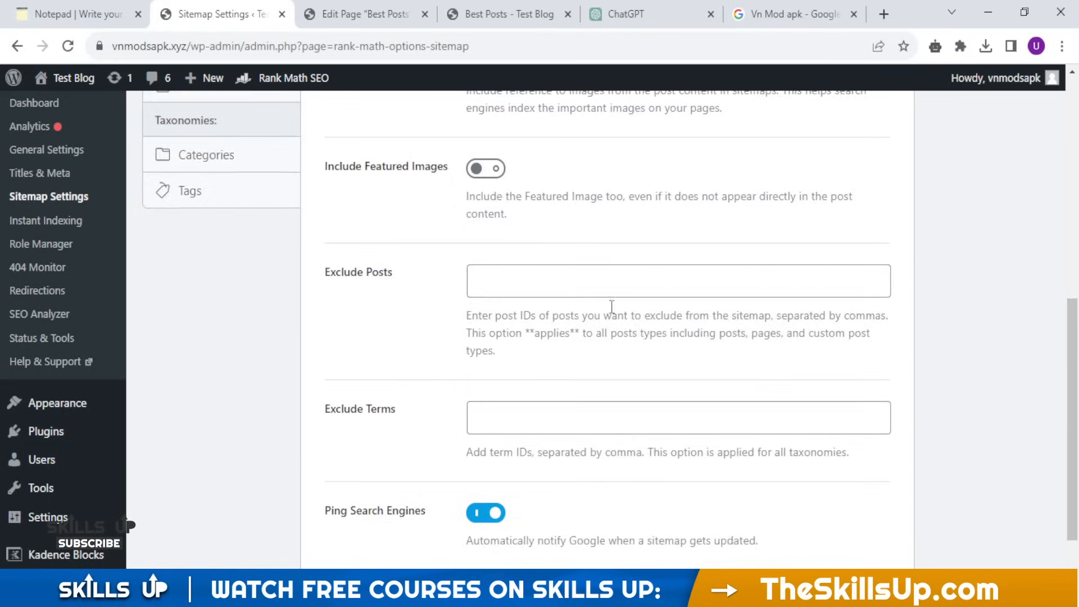
{"action": "left_click", "coordinate": [893, 500]}
Step: Open the Posts section of the Sitemap Settings and check its sitemap inclusion options
{"action": "scroll", "coordinate": [354, 332], "scroll_direction": "up", "scroll_amount": 8}
{"action": "left_click", "coordinate": [221, 284]}
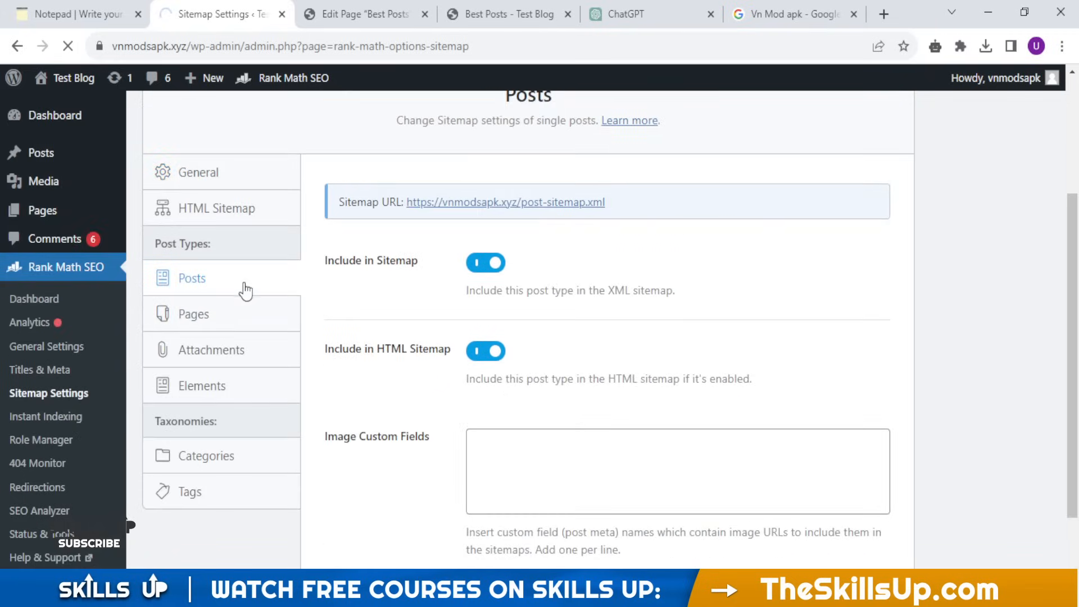
{"action": "scroll", "coordinate": [554, 285], "scroll_direction": "down", "scroll_amount": 3}
{"action": "left_click", "coordinate": [247, 361]}
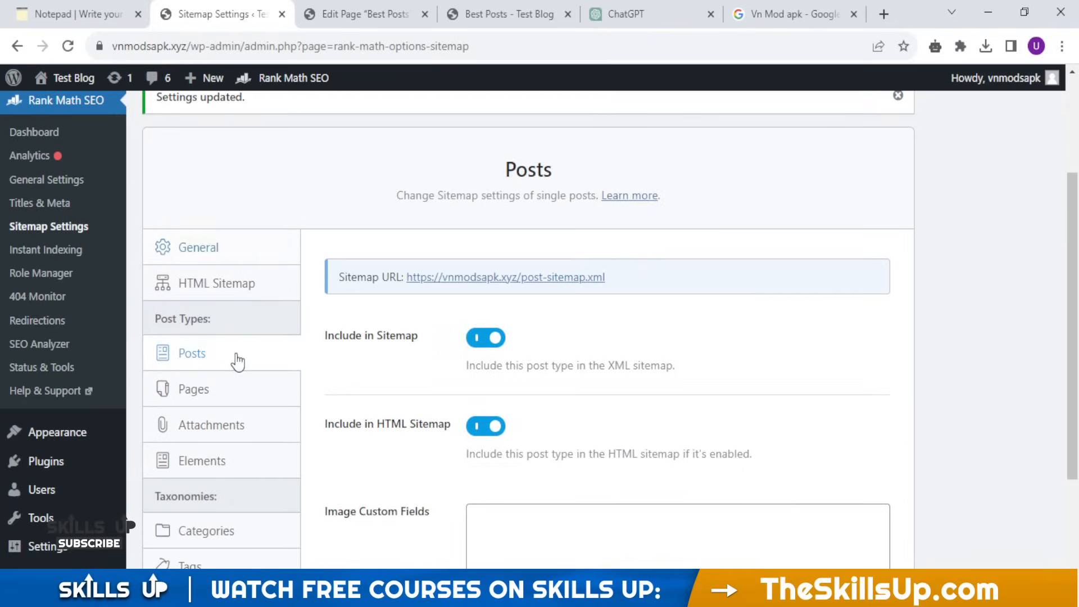
Step: Review the sitemap inclusion options for Posts, Pages, Attachments, Elements and Categories without altering them
{"action": "scroll", "coordinate": [573, 340], "scroll_direction": "down", "scroll_amount": 1}
{"action": "scroll", "coordinate": [551, 282], "scroll_direction": "down", "scroll_amount": 2}
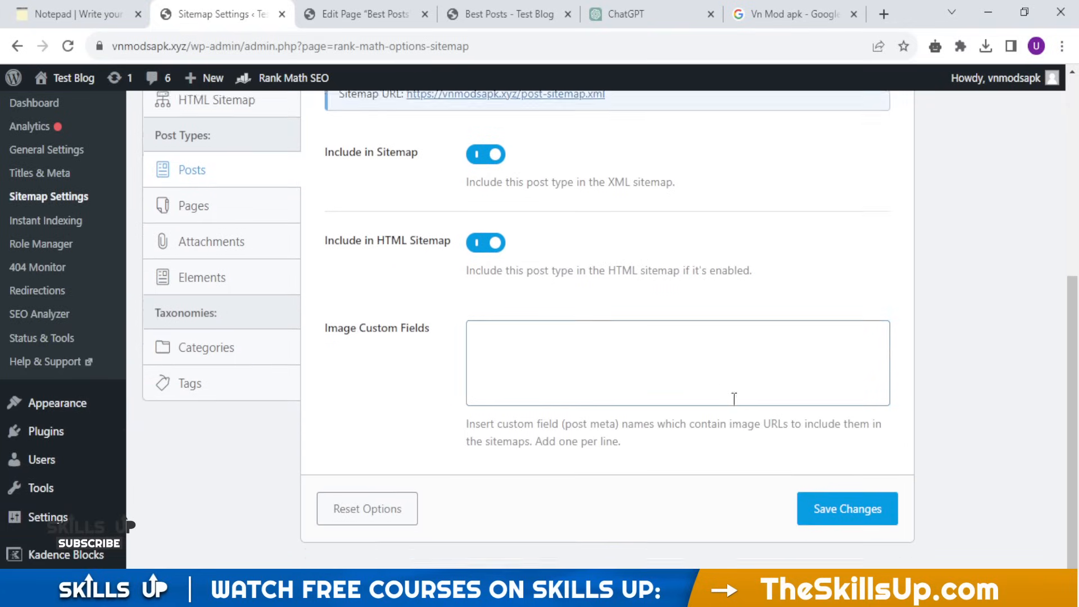
{"action": "left_click", "coordinate": [197, 203]}
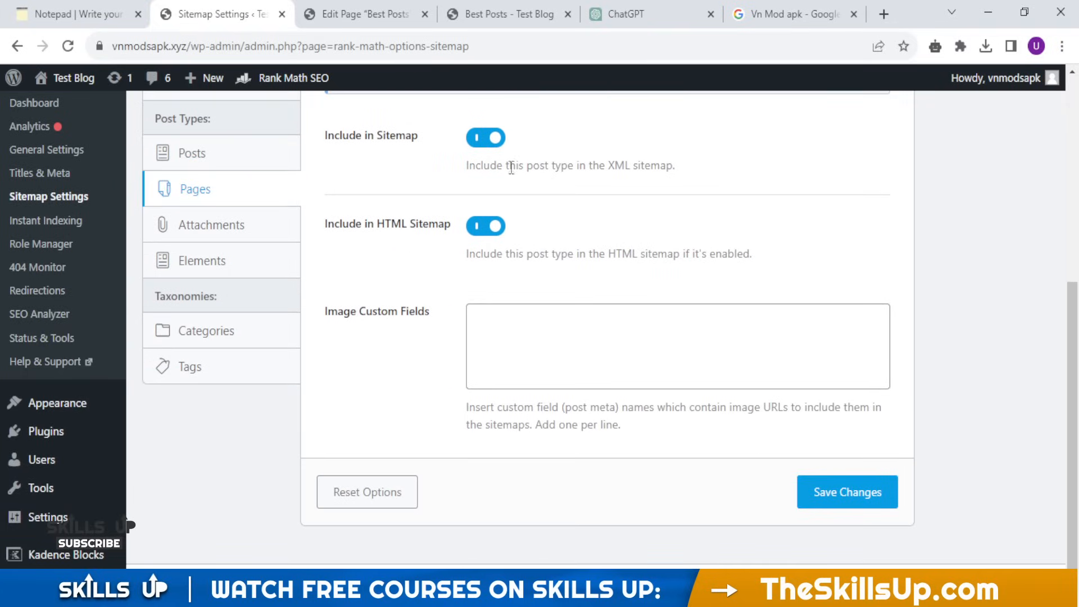
{"action": "scroll", "coordinate": [504, 157], "scroll_direction": "up", "scroll_amount": 3}
{"action": "scroll", "coordinate": [569, 318], "scroll_direction": "down", "scroll_amount": 2}
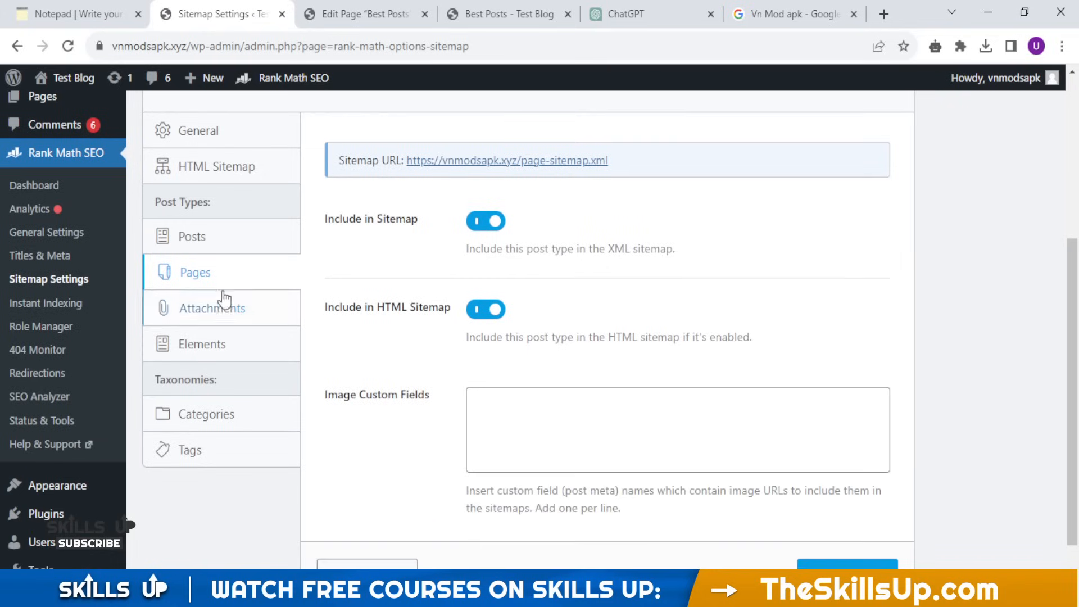
{"action": "left_click", "coordinate": [225, 308]}
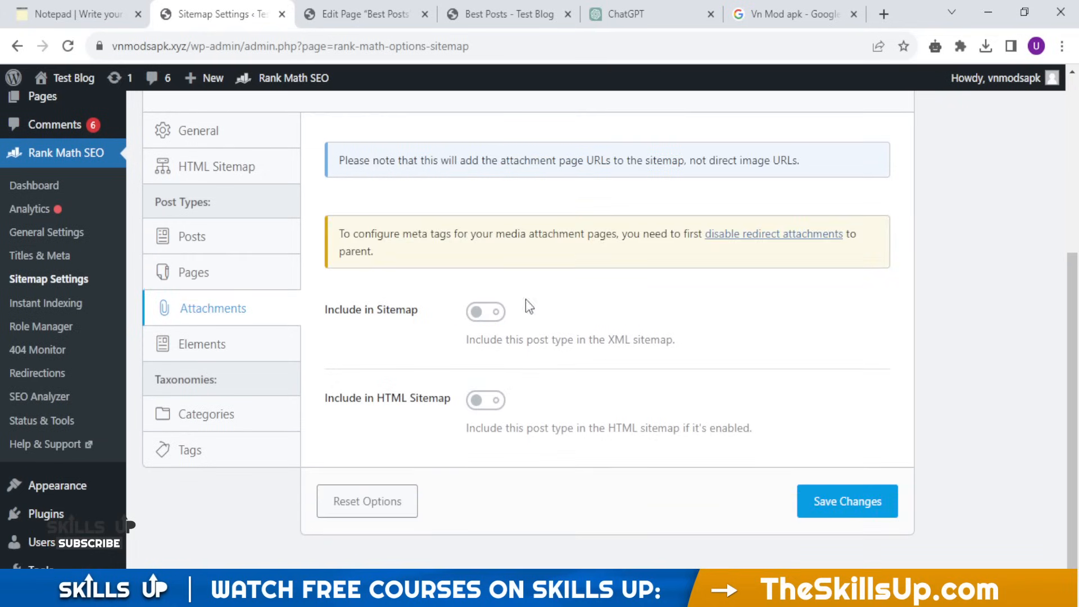
{"action": "left_click", "coordinate": [239, 345]}
{"action": "scroll", "coordinate": [348, 313], "scroll_direction": "down", "scroll_amount": 2}
{"action": "scroll", "coordinate": [385, 344], "scroll_direction": "up", "scroll_amount": 2}
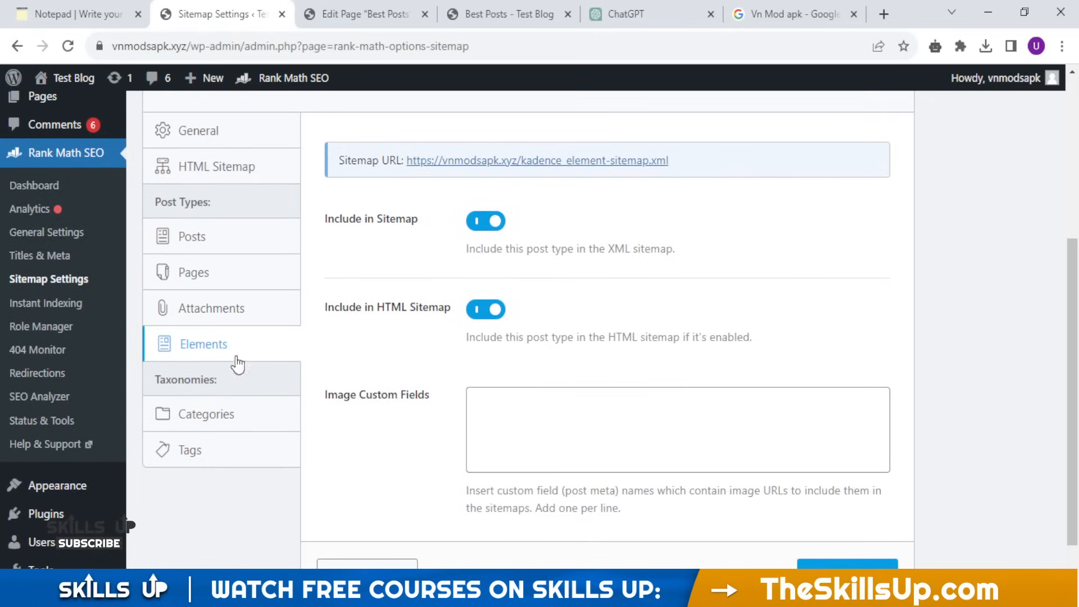
{"action": "left_click", "coordinate": [220, 413]}
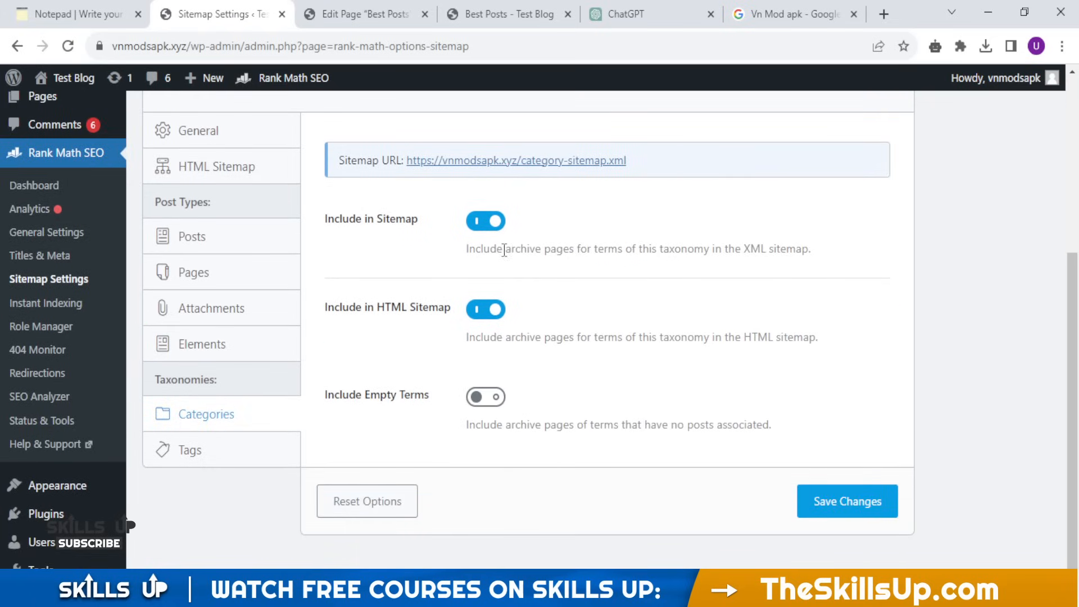
{"action": "scroll", "coordinate": [521, 284], "scroll_direction": "down", "scroll_amount": 1}
Step: In the Tags section of the Sitemap Settings, enable Include in Sitemap and Include in HTML Sitemap, and save the changes
{"action": "left_click", "coordinate": [211, 447]}
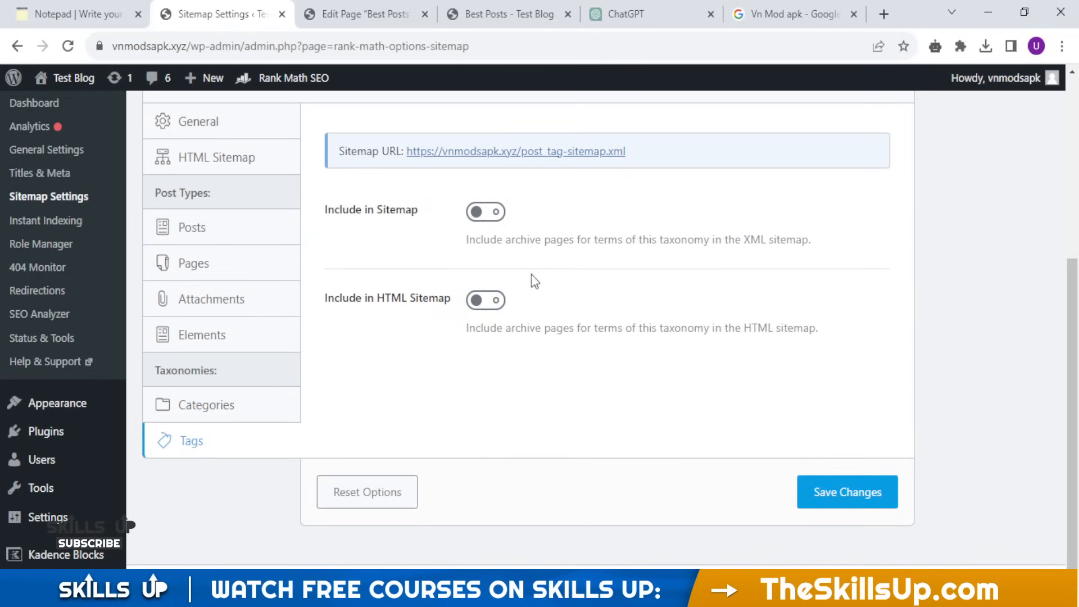
{"action": "scroll", "coordinate": [700, 211], "scroll_direction": "up", "scroll_amount": 1}
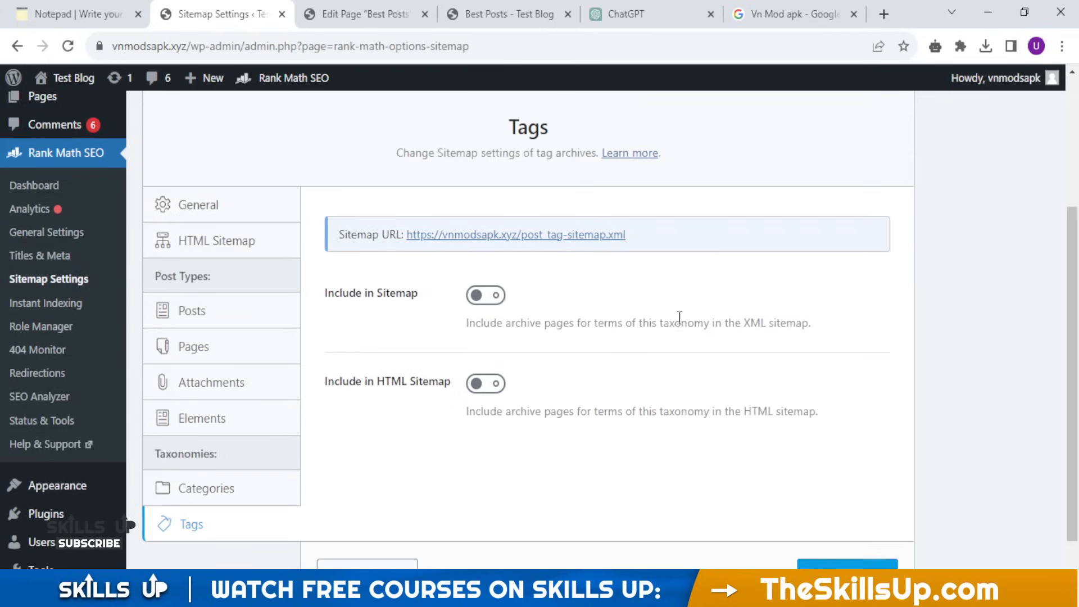
{"action": "left_click", "coordinate": [501, 296]}
{"action": "scroll", "coordinate": [669, 293], "scroll_direction": "down", "scroll_amount": 1}
{"action": "left_click", "coordinate": [490, 301]}
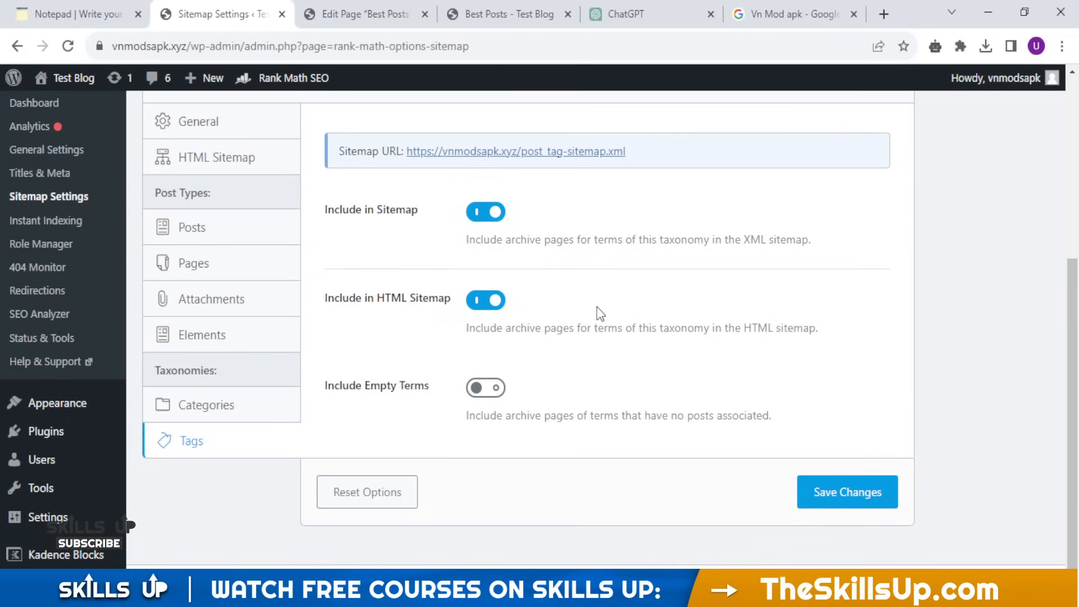
{"action": "left_click", "coordinate": [826, 488]}
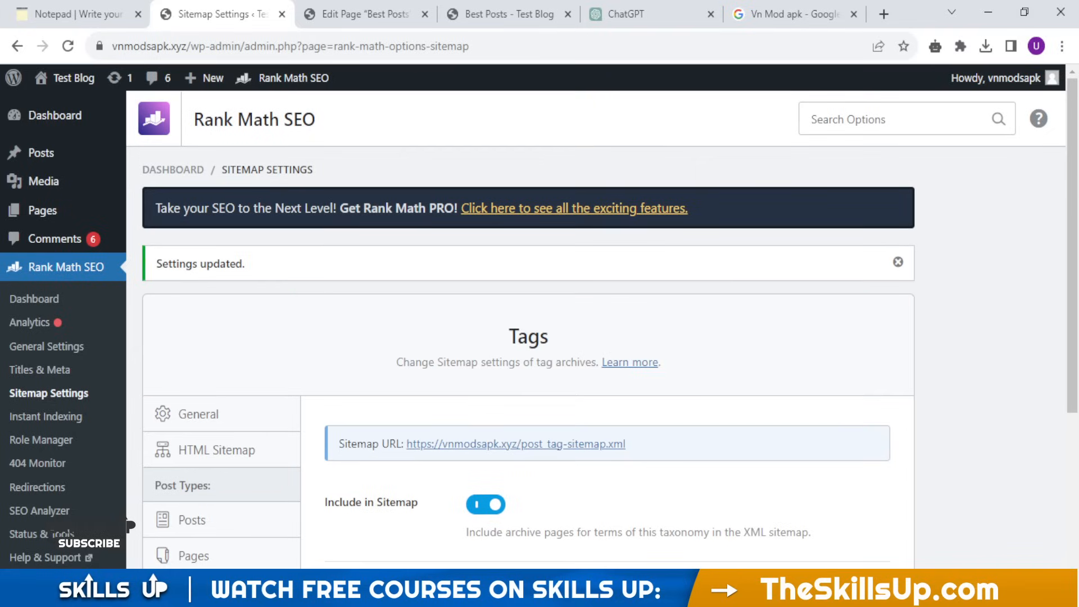
{"action": "scroll", "coordinate": [528, 337], "scroll_direction": "down", "scroll_amount": 3}
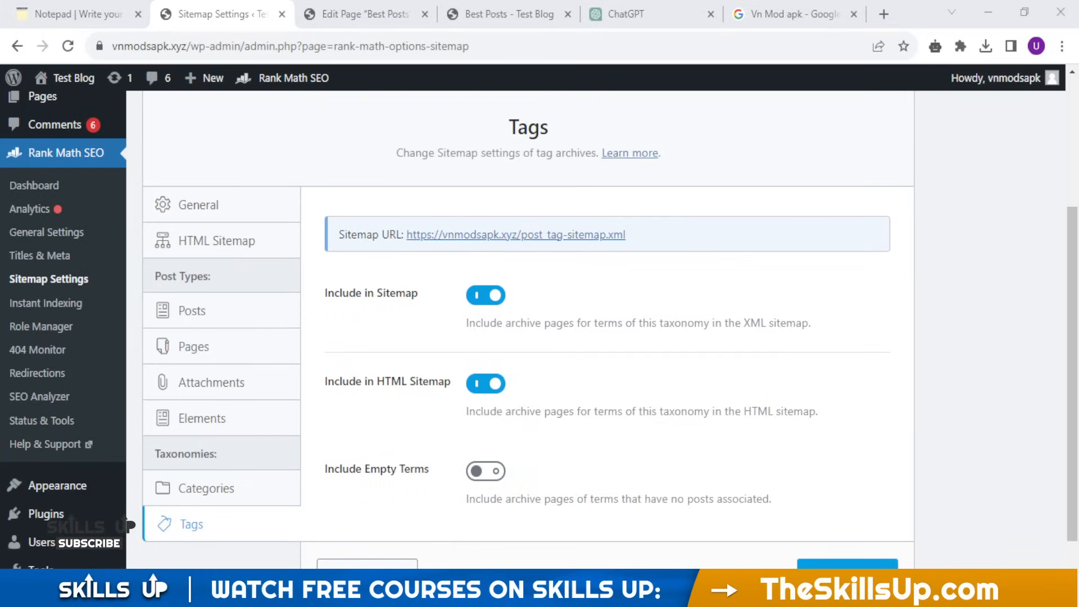